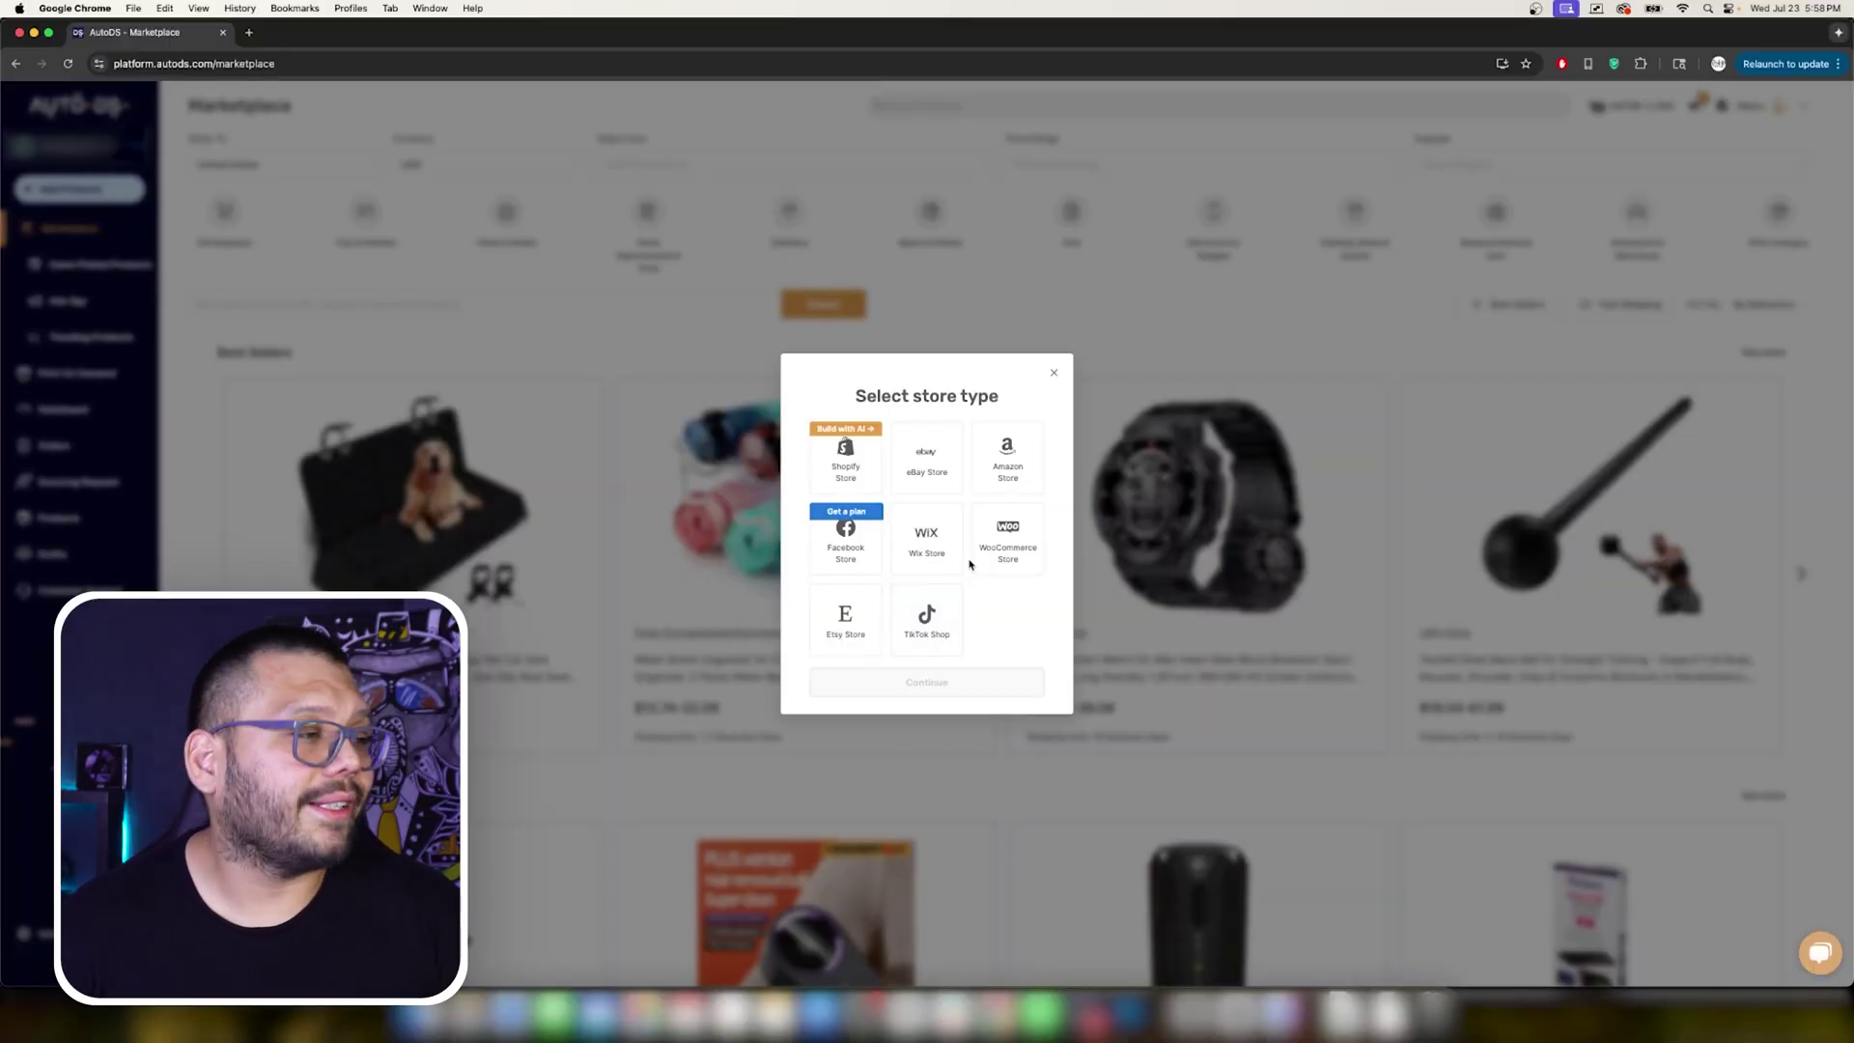
Step: Choose a Shopify store built with AI, set to the Electronics & Gadgets niche
{"action": "left_click", "coordinate": [1024, 562]}
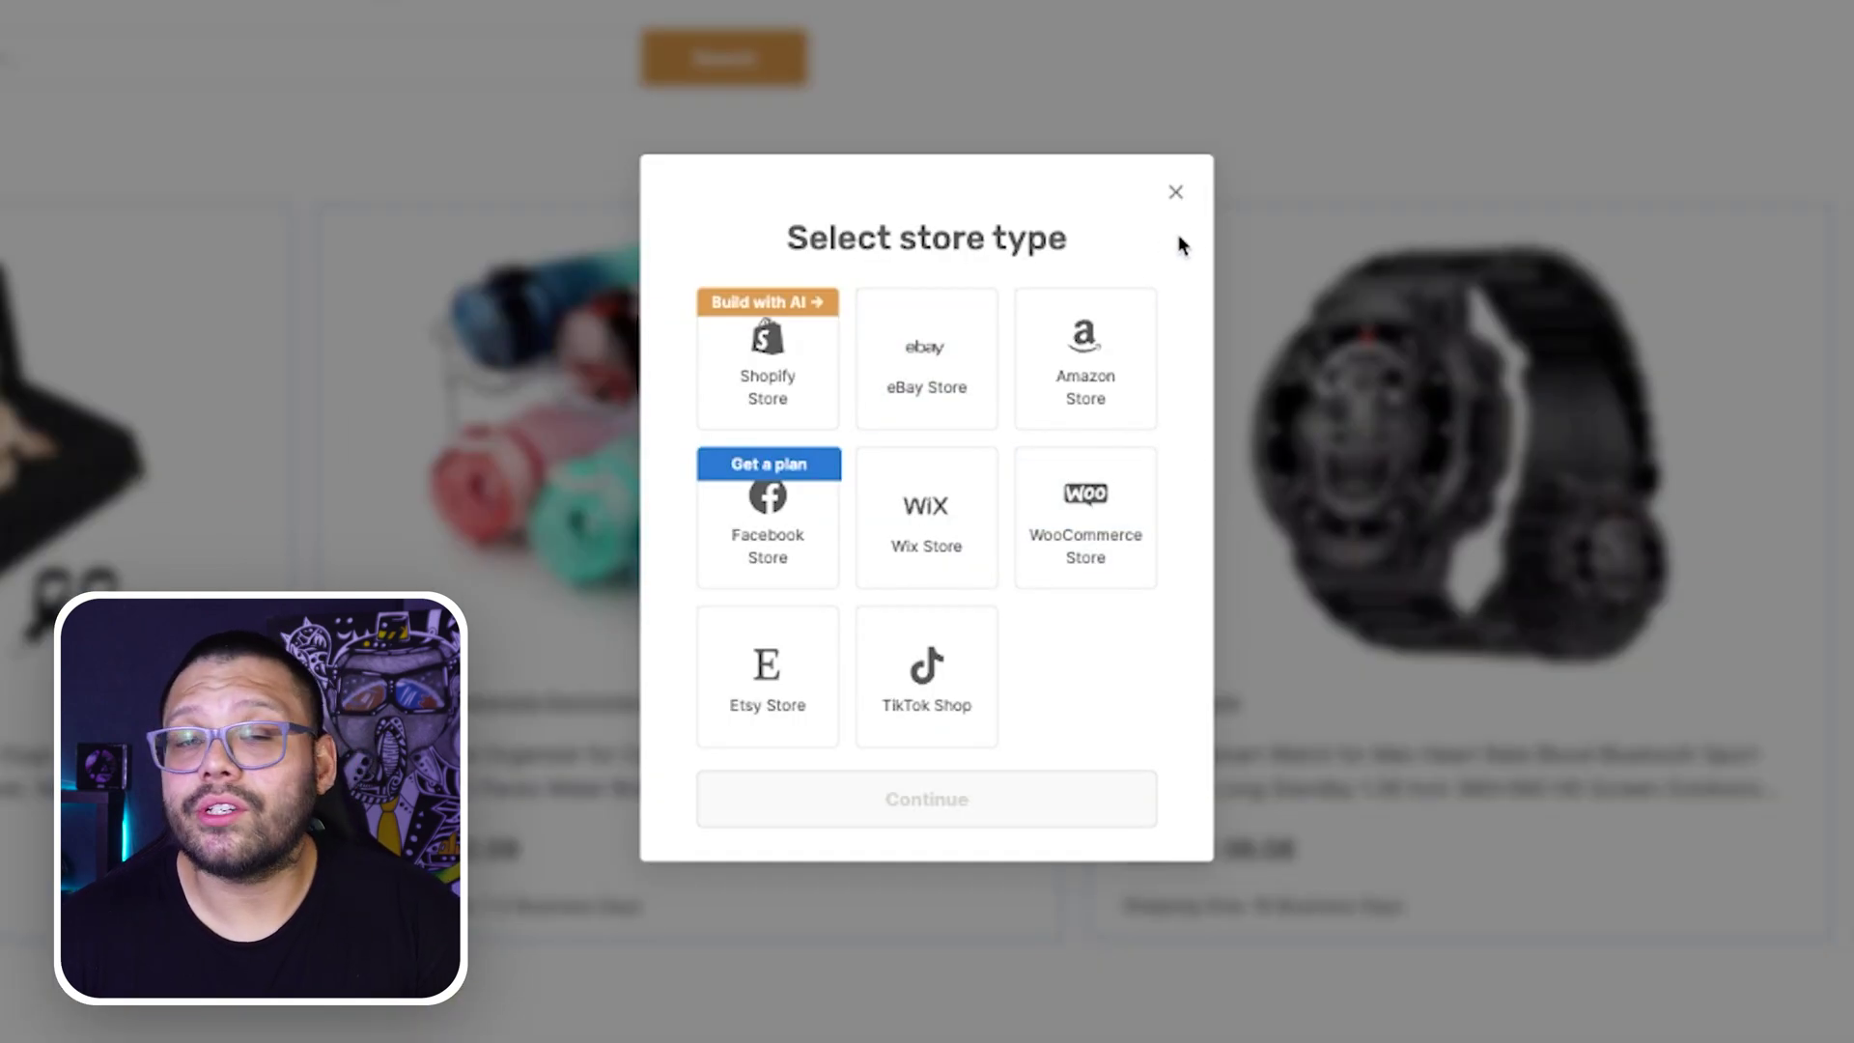
{"action": "left_click", "coordinate": [771, 359]}
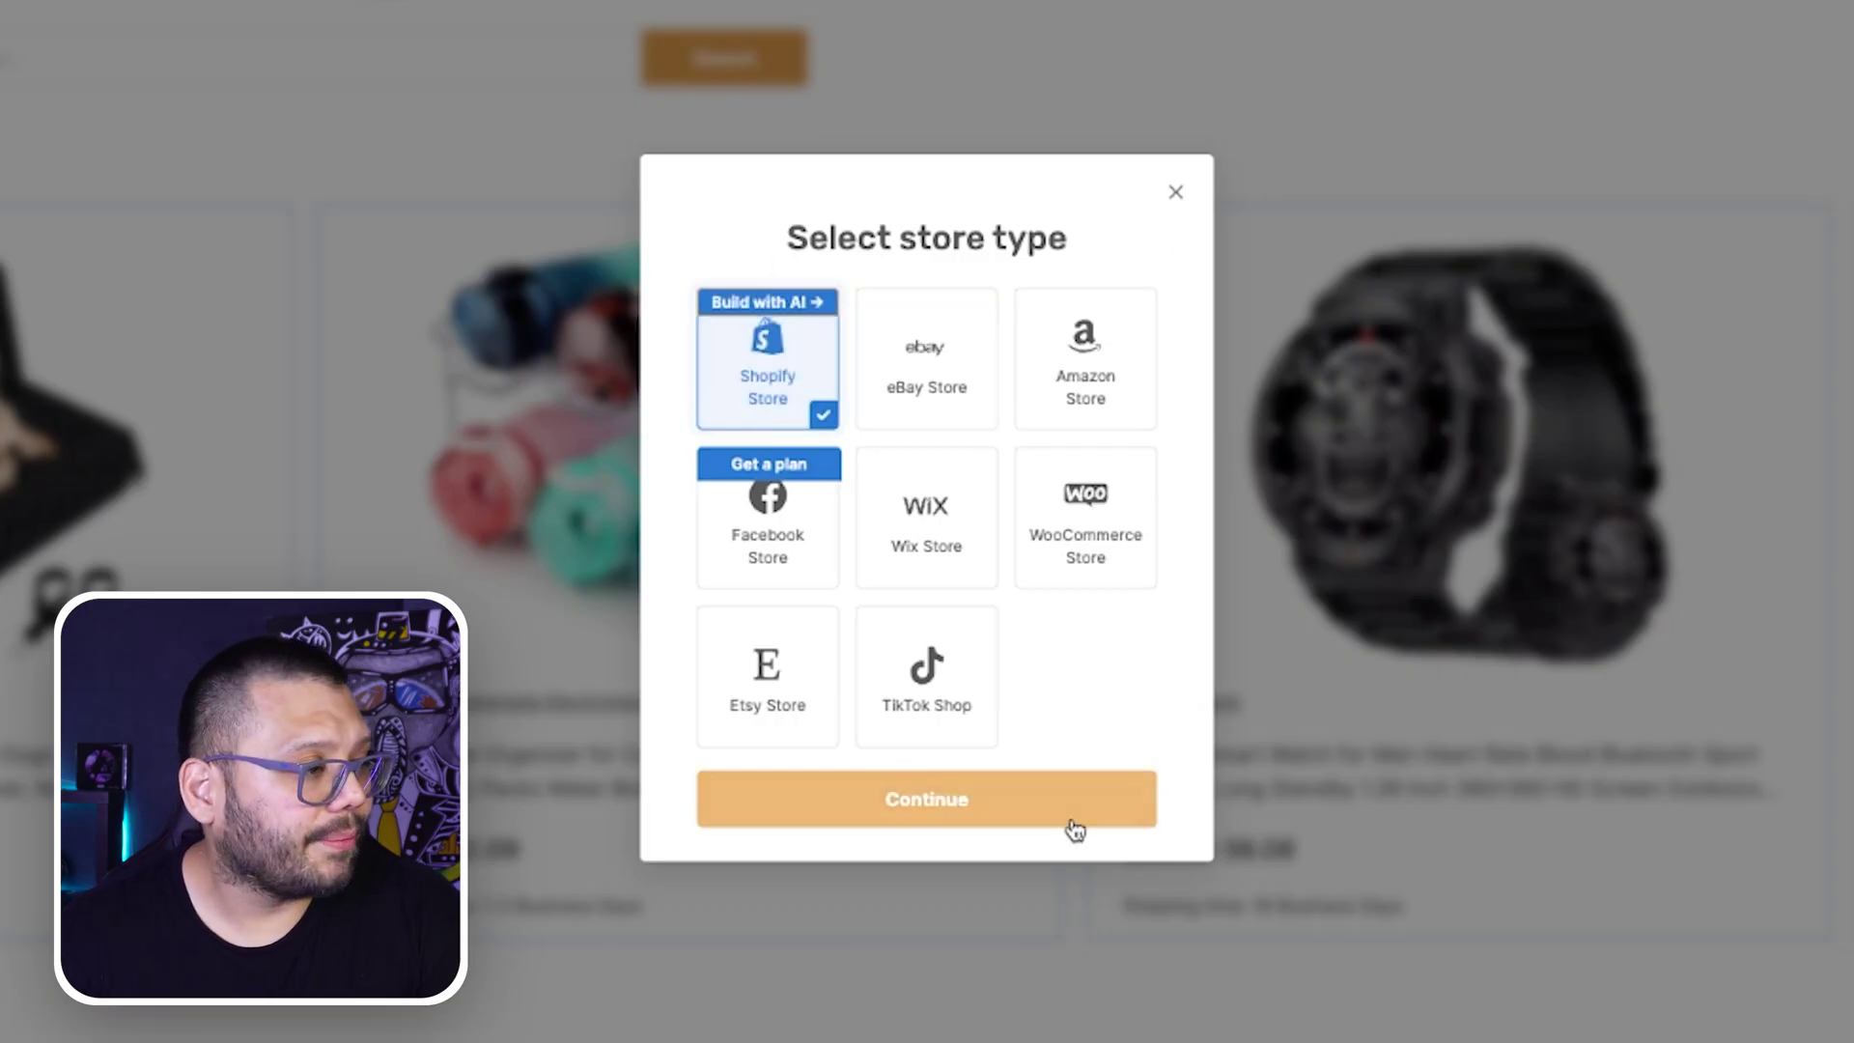
{"action": "left_click", "coordinate": [950, 814]}
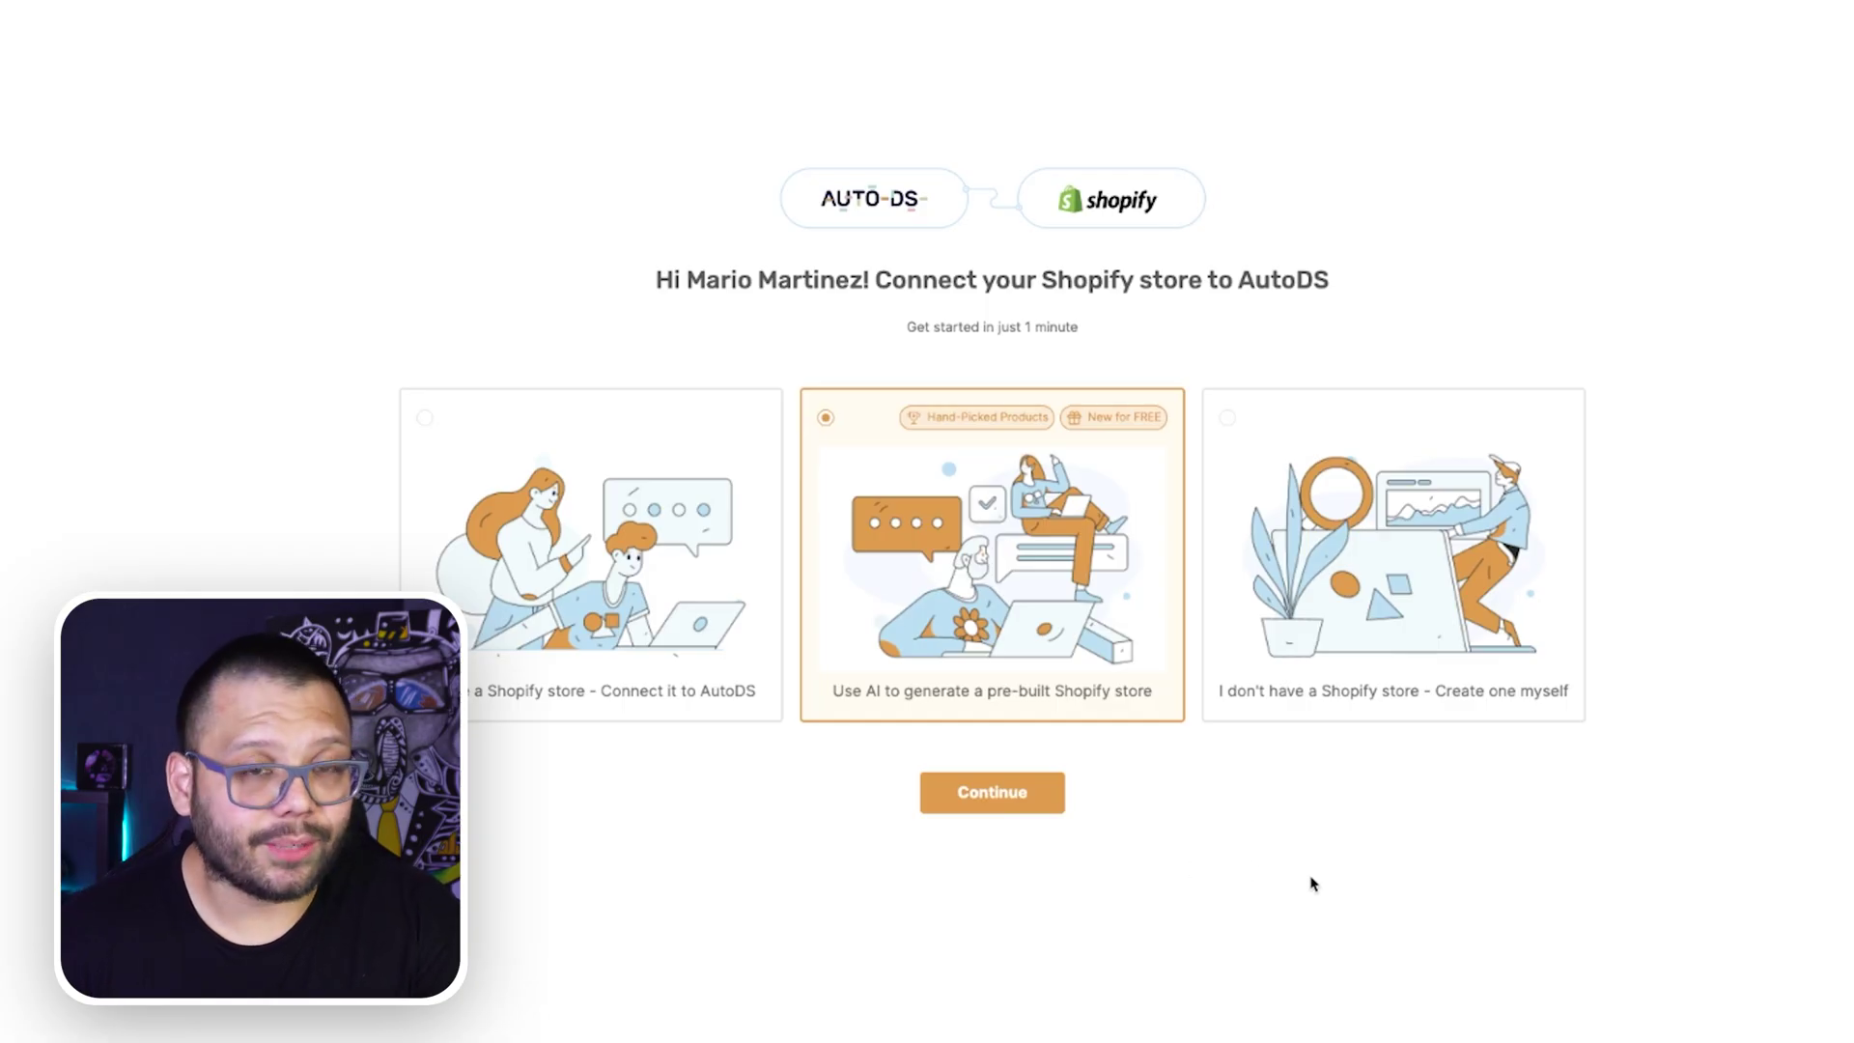
{"action": "left_click", "coordinate": [991, 807]}
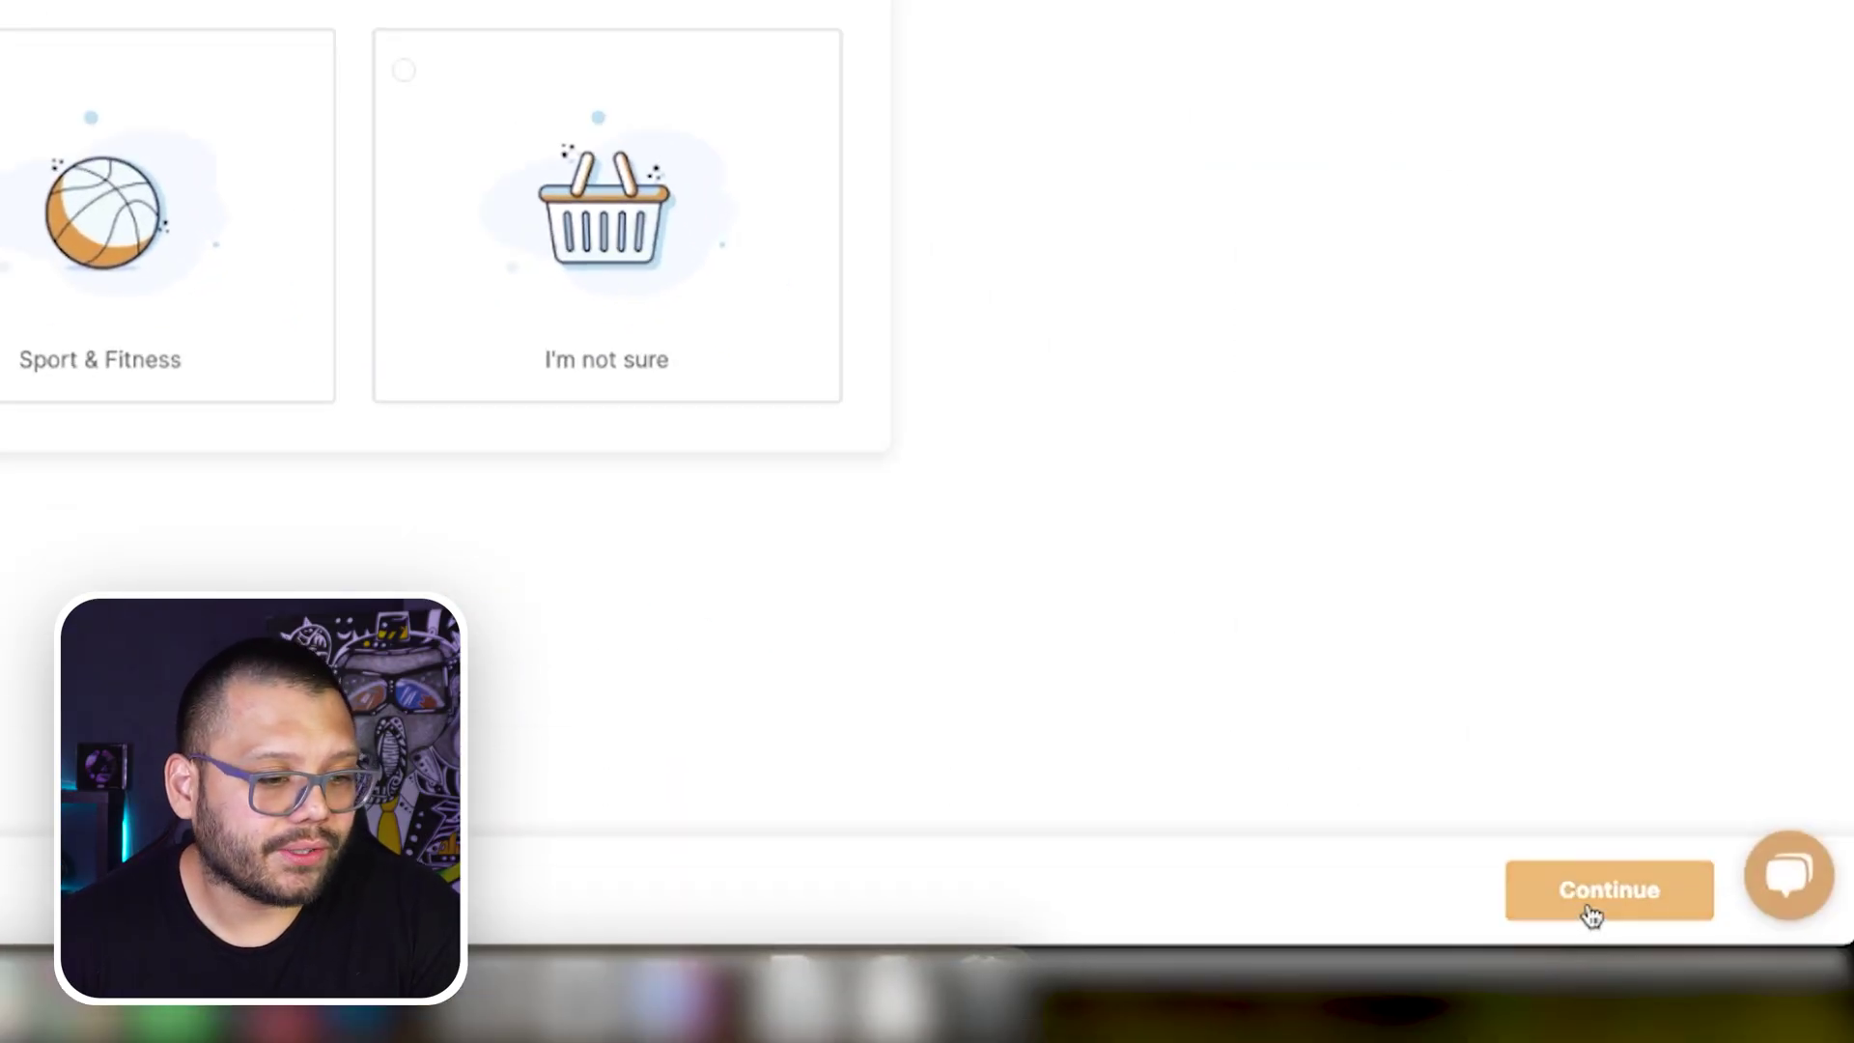
{"action": "left_click", "coordinate": [1588, 909]}
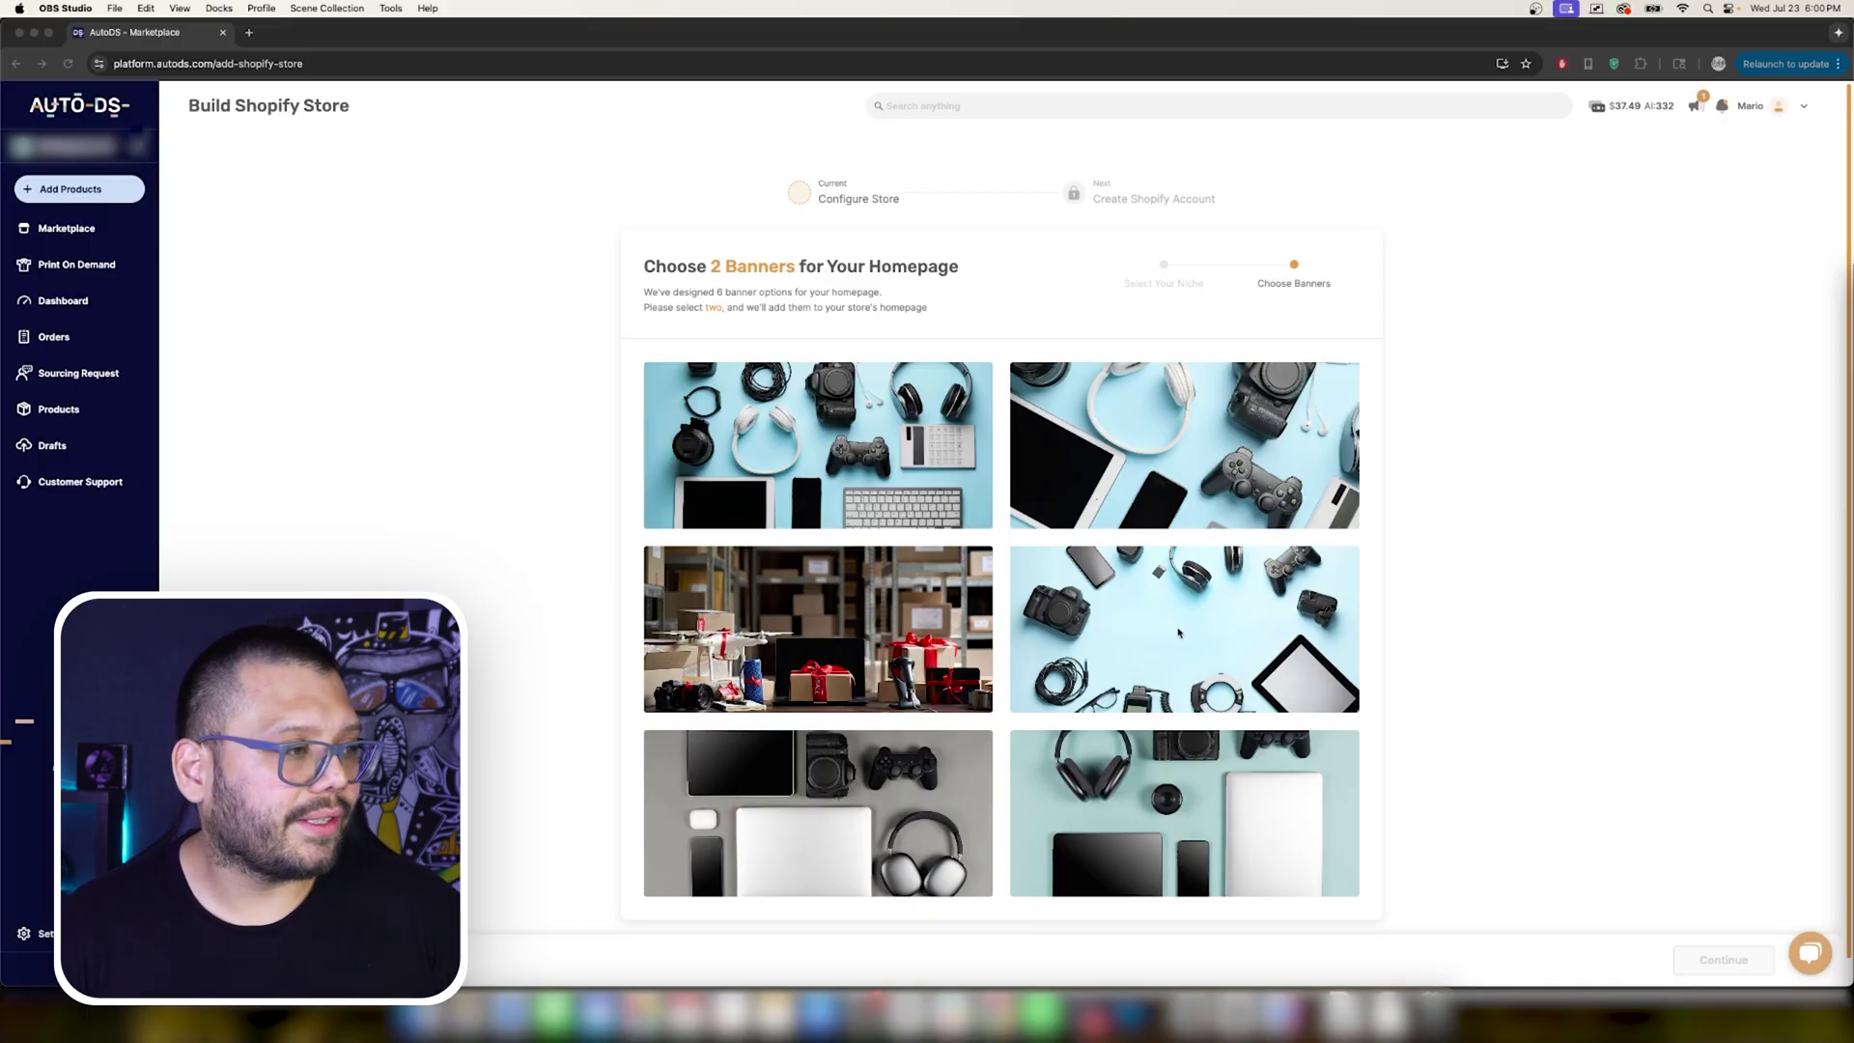
Step: Pick the gadgets-on-light-blue and warehouse gifts homepage banners, then start Shopify sign-up in a new tab
{"action": "left_click", "coordinate": [1165, 646]}
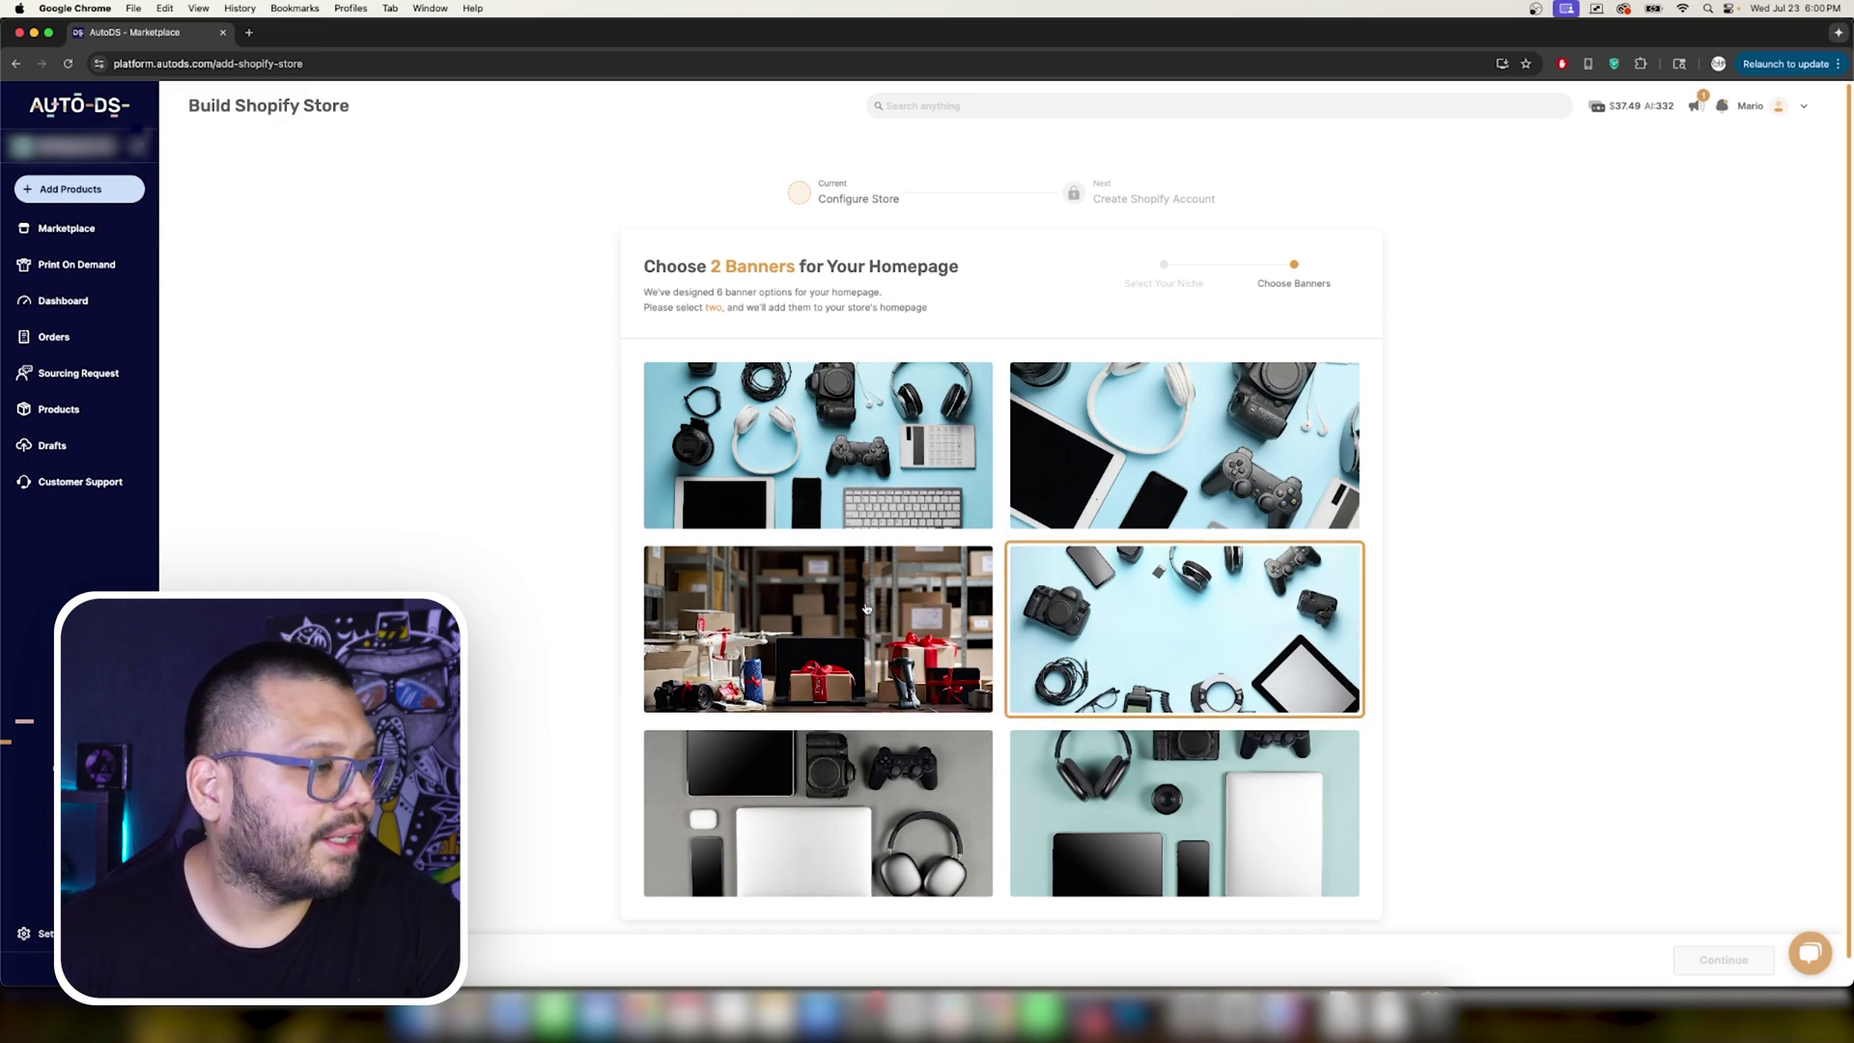
{"action": "left_click", "coordinate": [872, 660]}
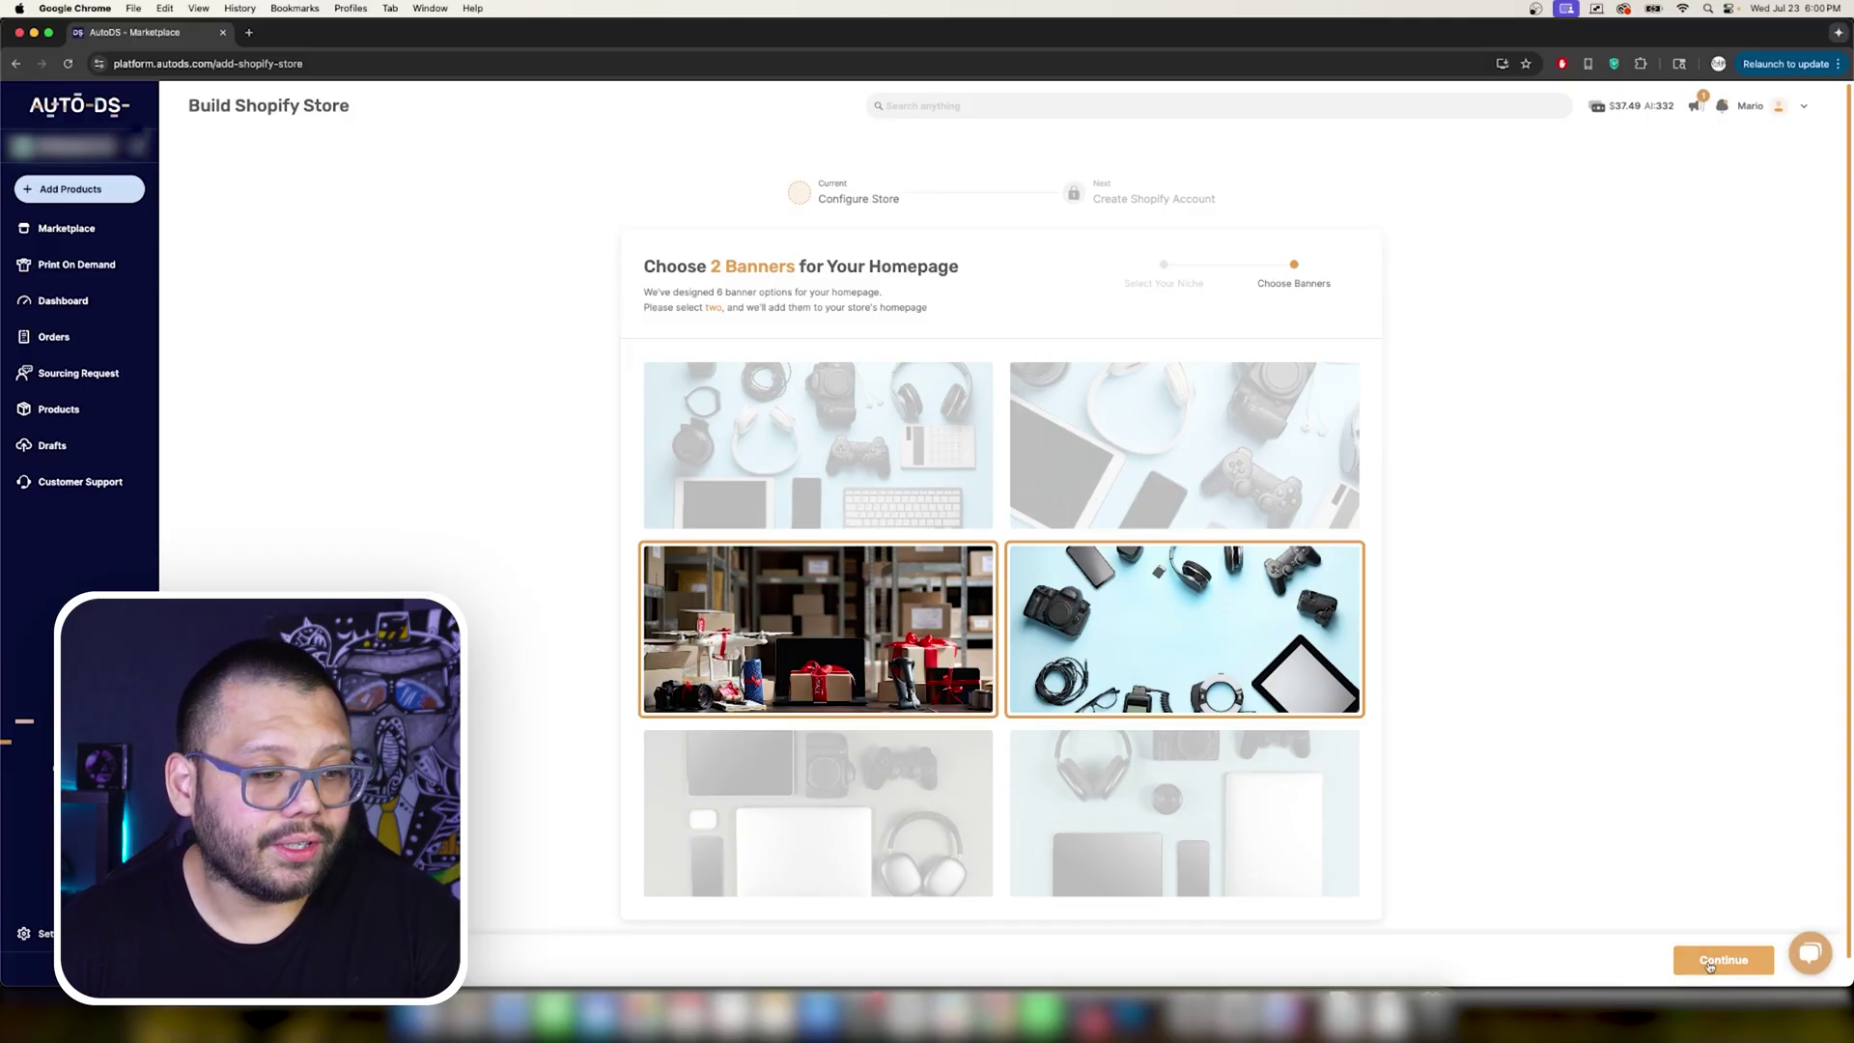
{"action": "left_click", "coordinate": [1709, 962]}
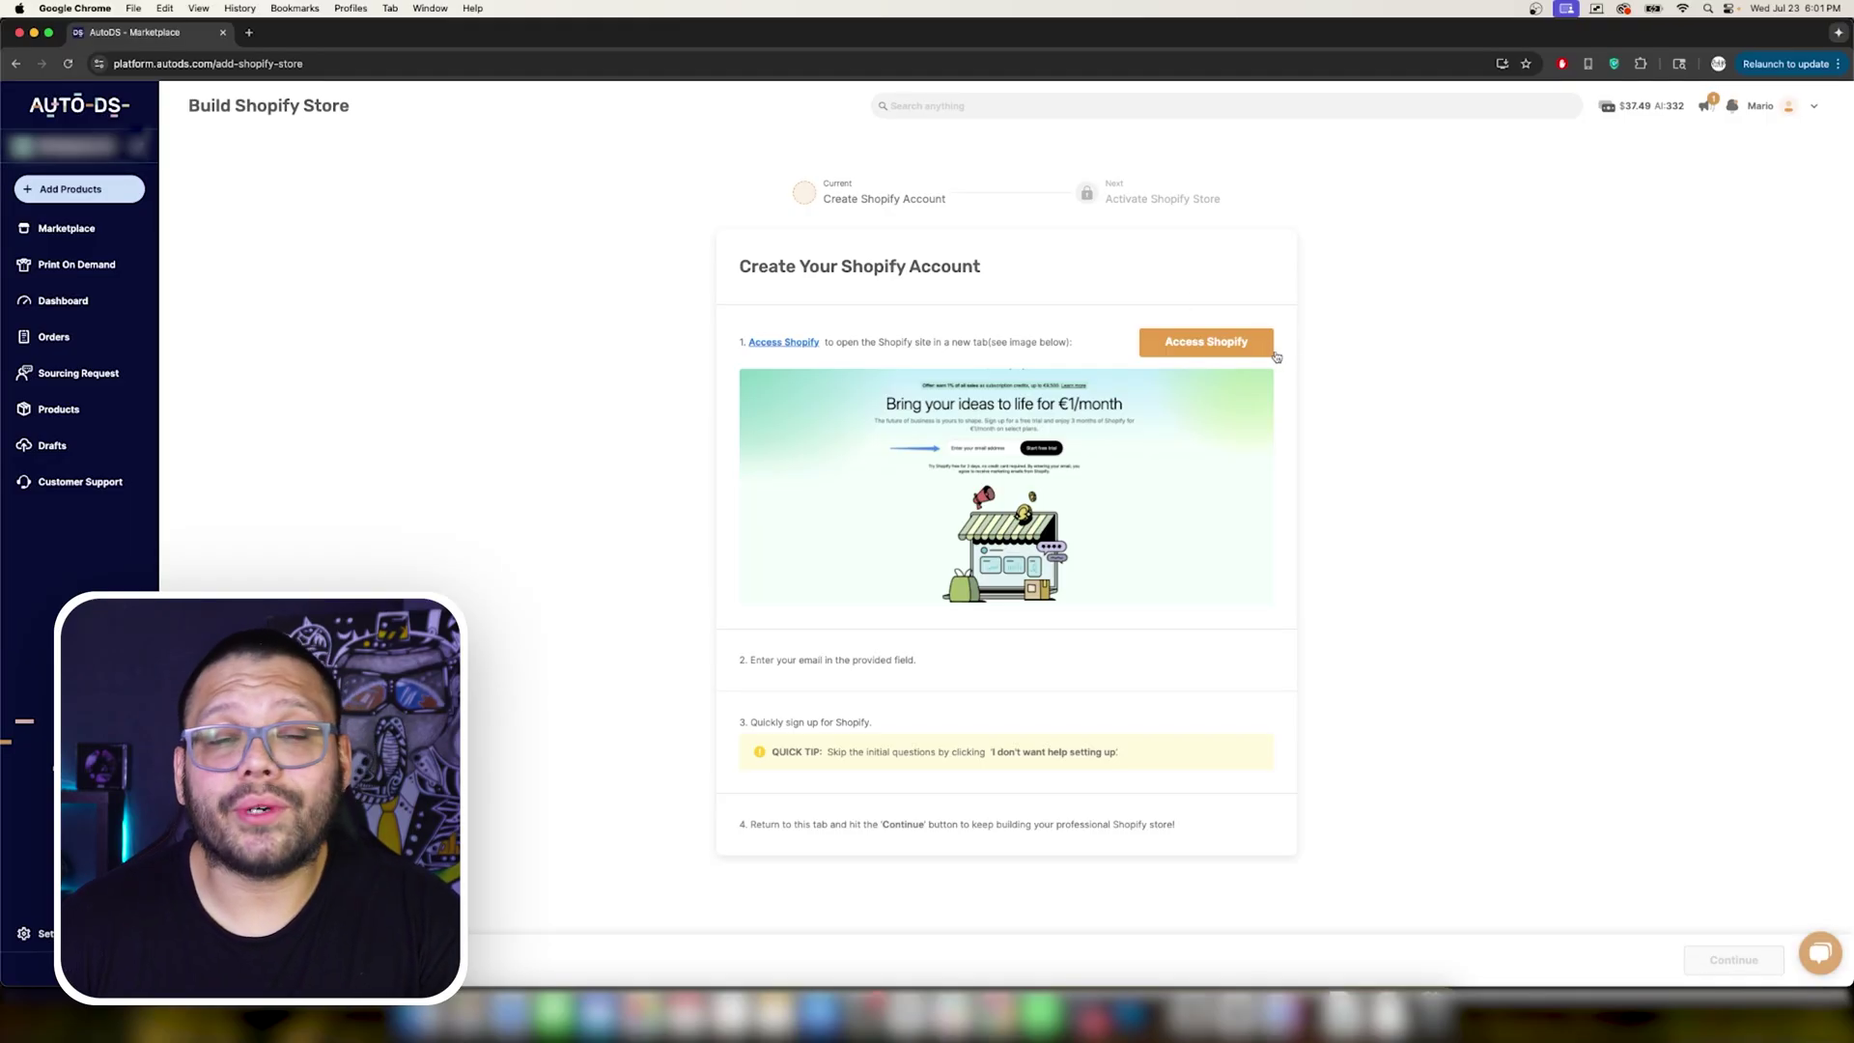
{"action": "left_click", "coordinate": [1182, 347]}
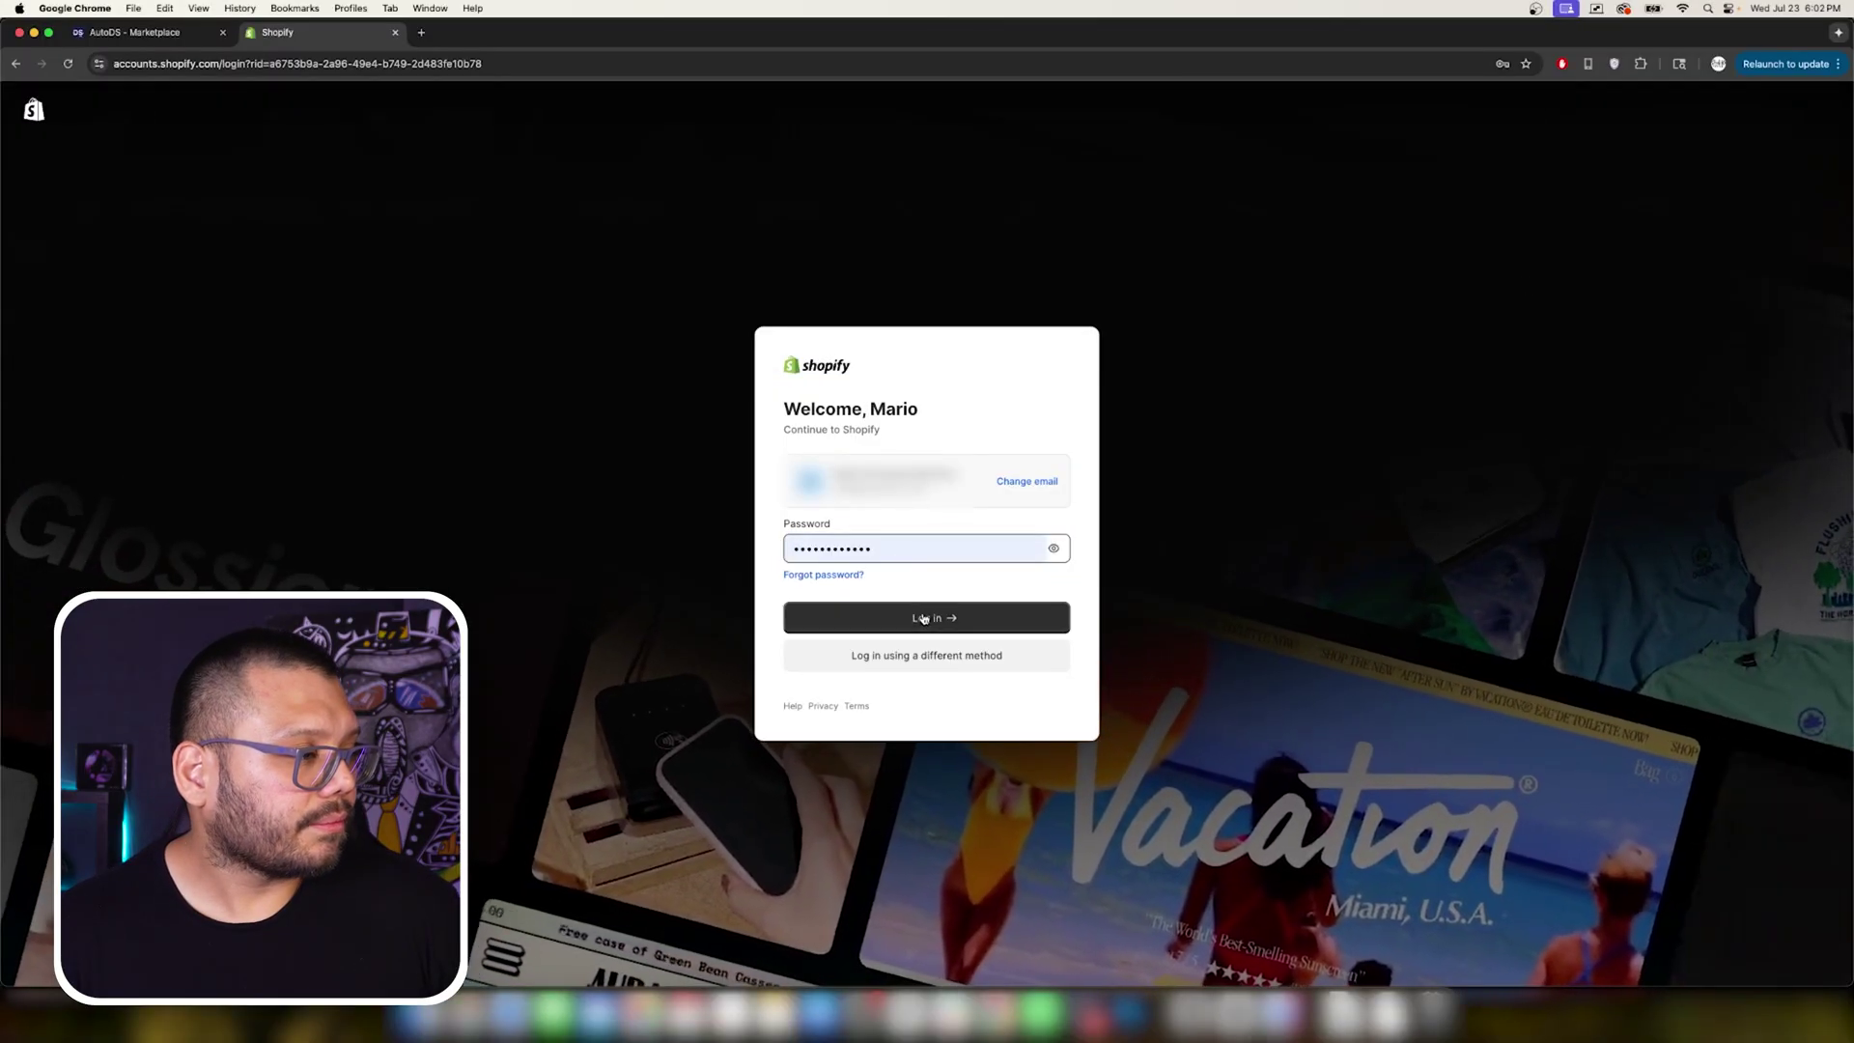
Step: Log in to Shopify with the password and SMS verification code, deferring the security review
{"action": "left_click", "coordinate": [929, 615]}
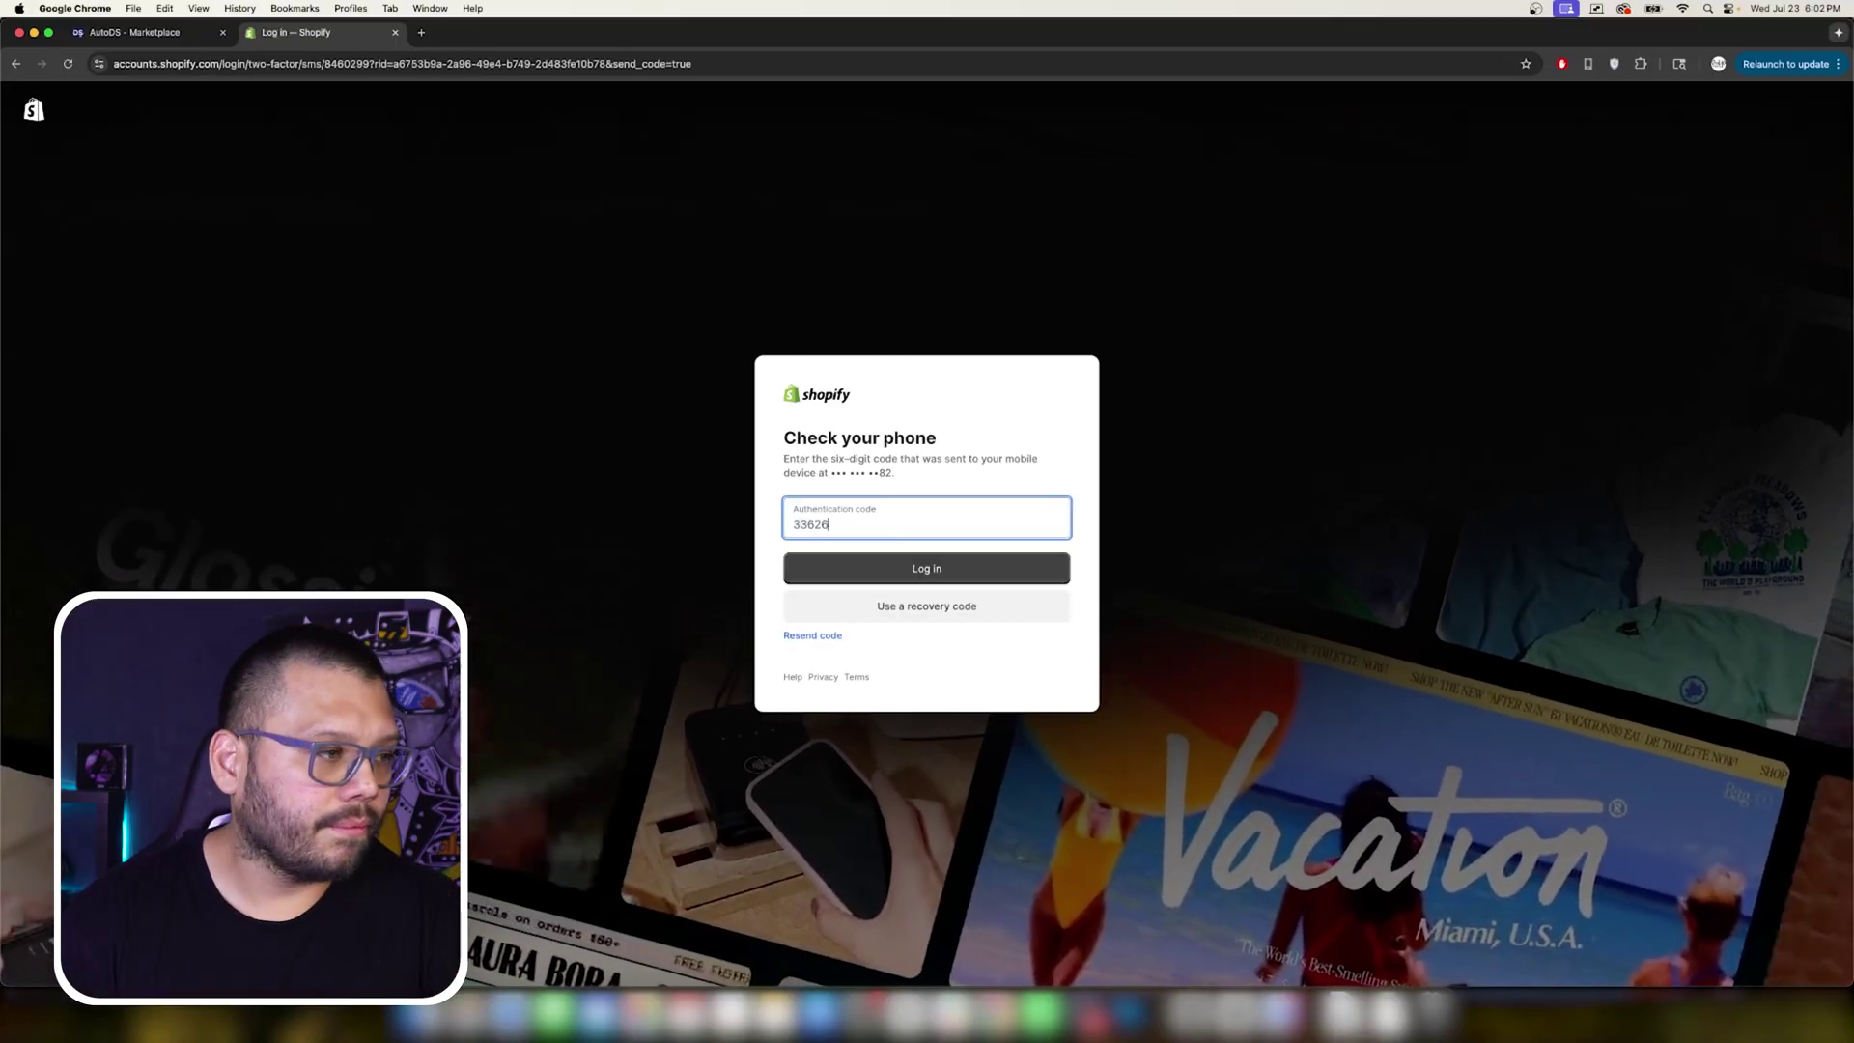
{"action": "key", "text": "Return"}
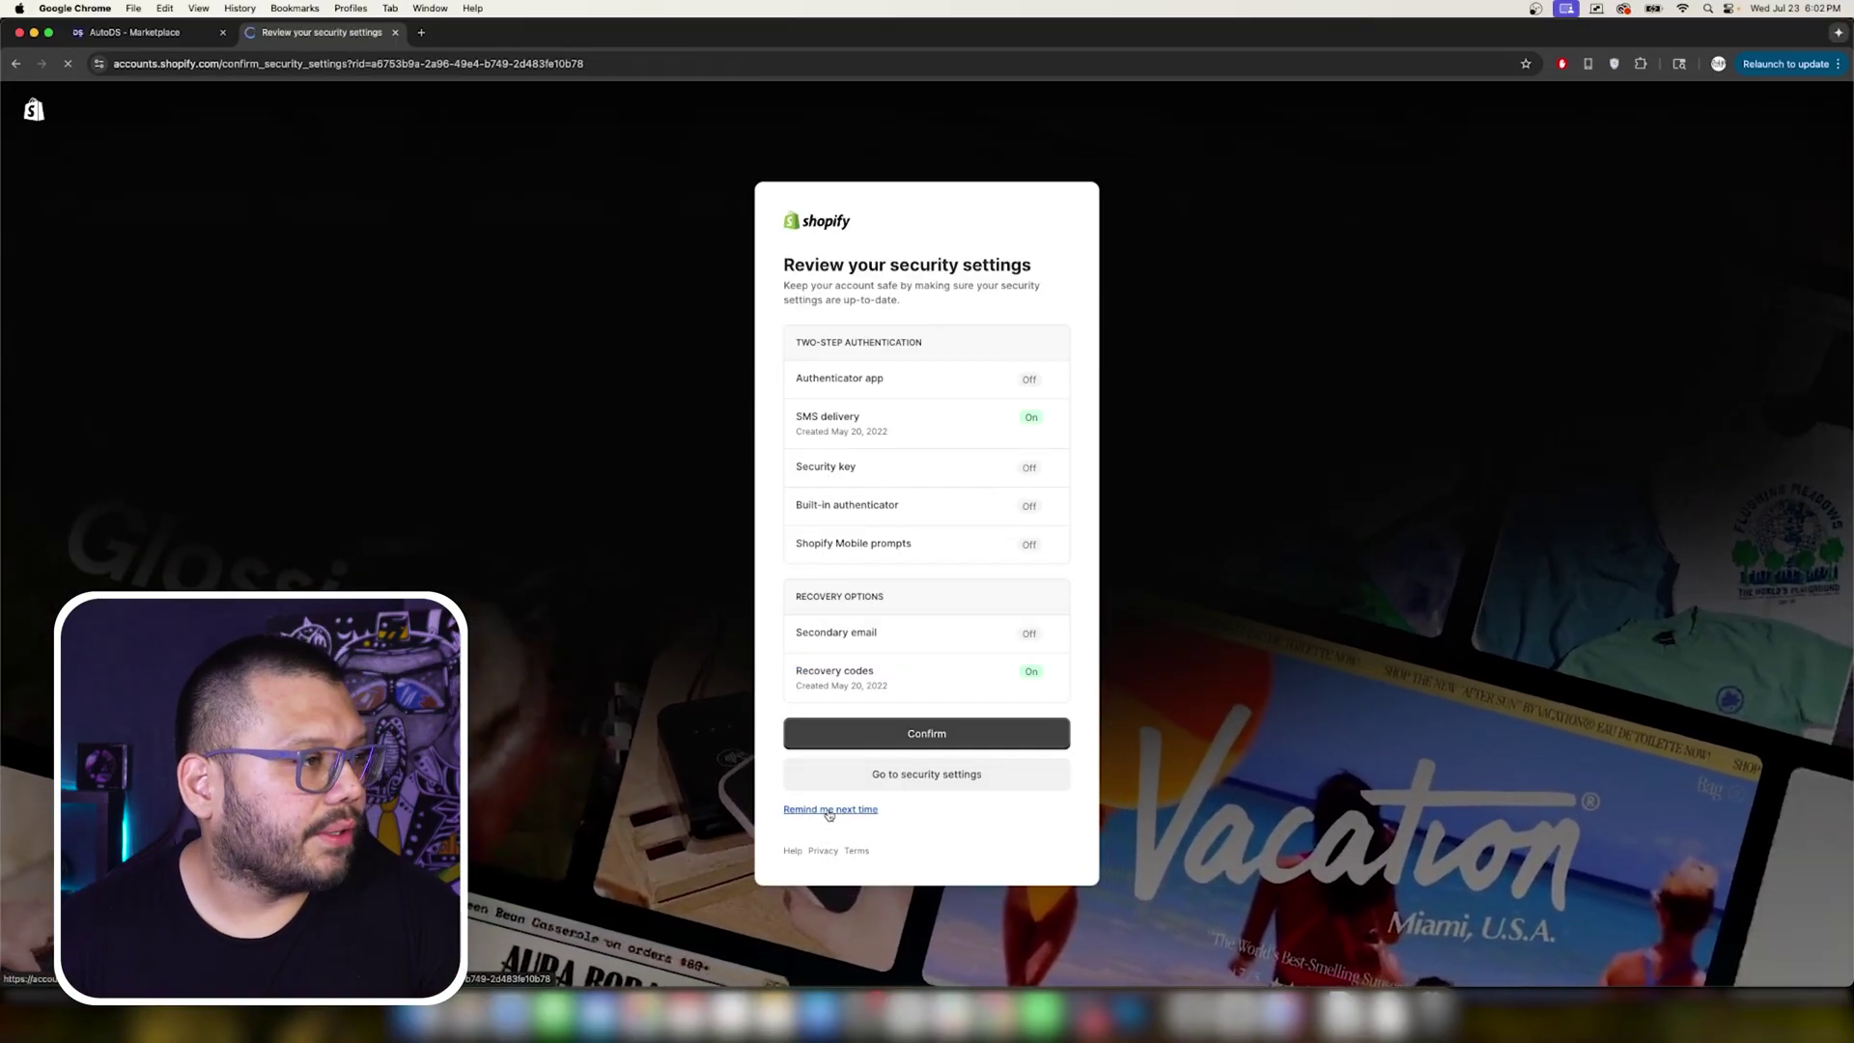
{"action": "left_click", "coordinate": [820, 810]}
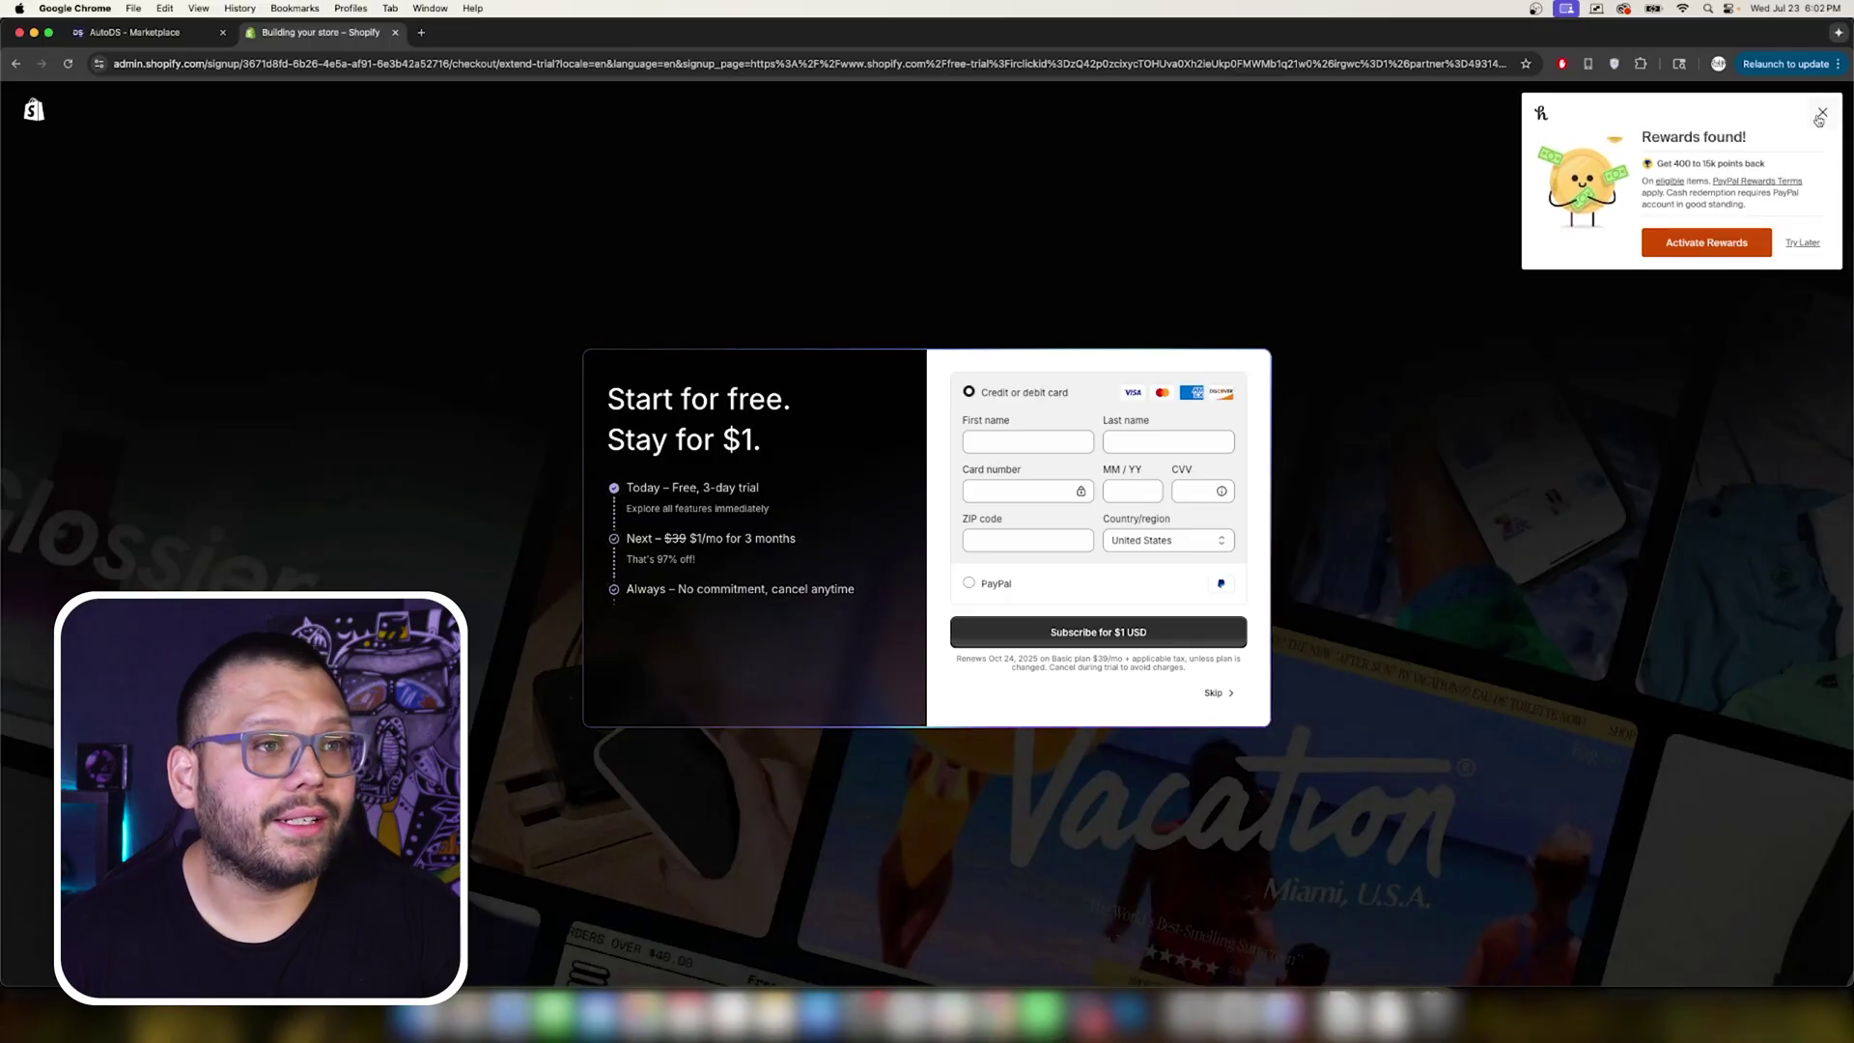
{"action": "left_click", "coordinate": [1819, 114]}
Step: Pay with a saved payment method and subscribe to the $1 trial on the Basic plan
{"action": "left_click", "coordinate": [1044, 442]}
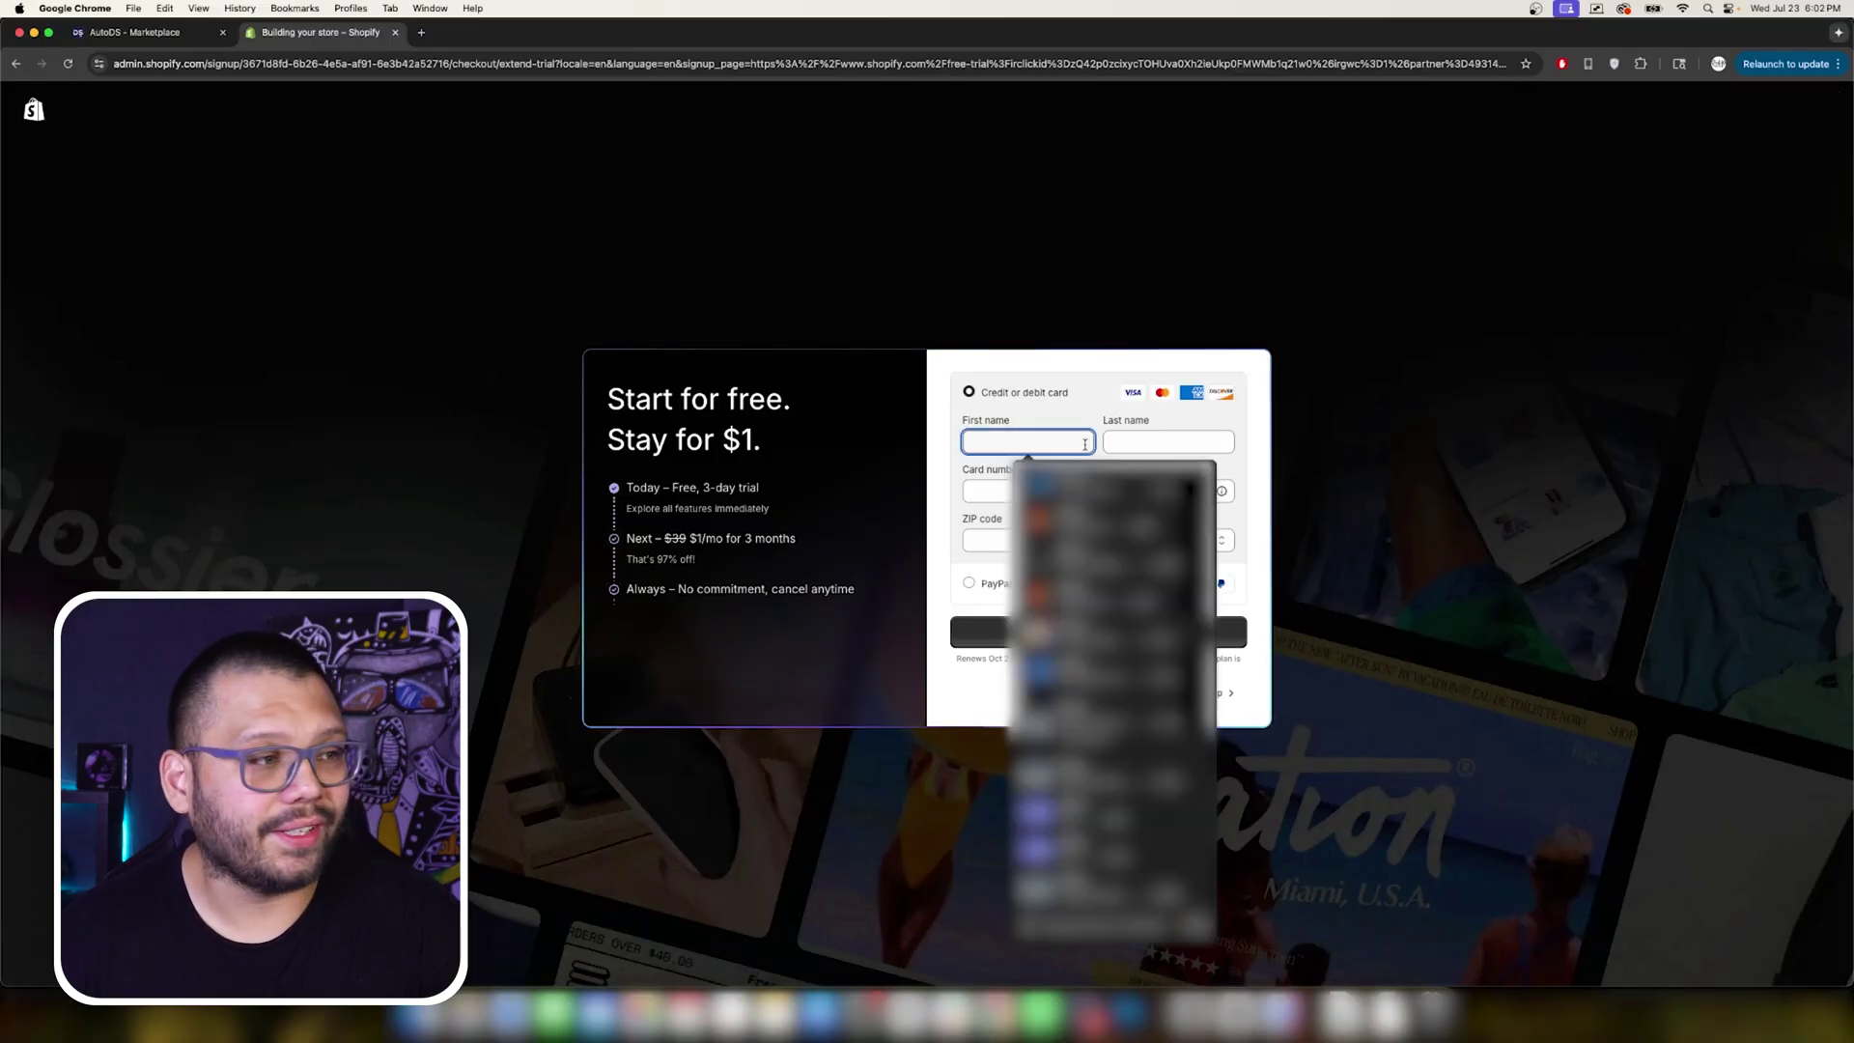
{"action": "left_click", "coordinate": [1100, 490]}
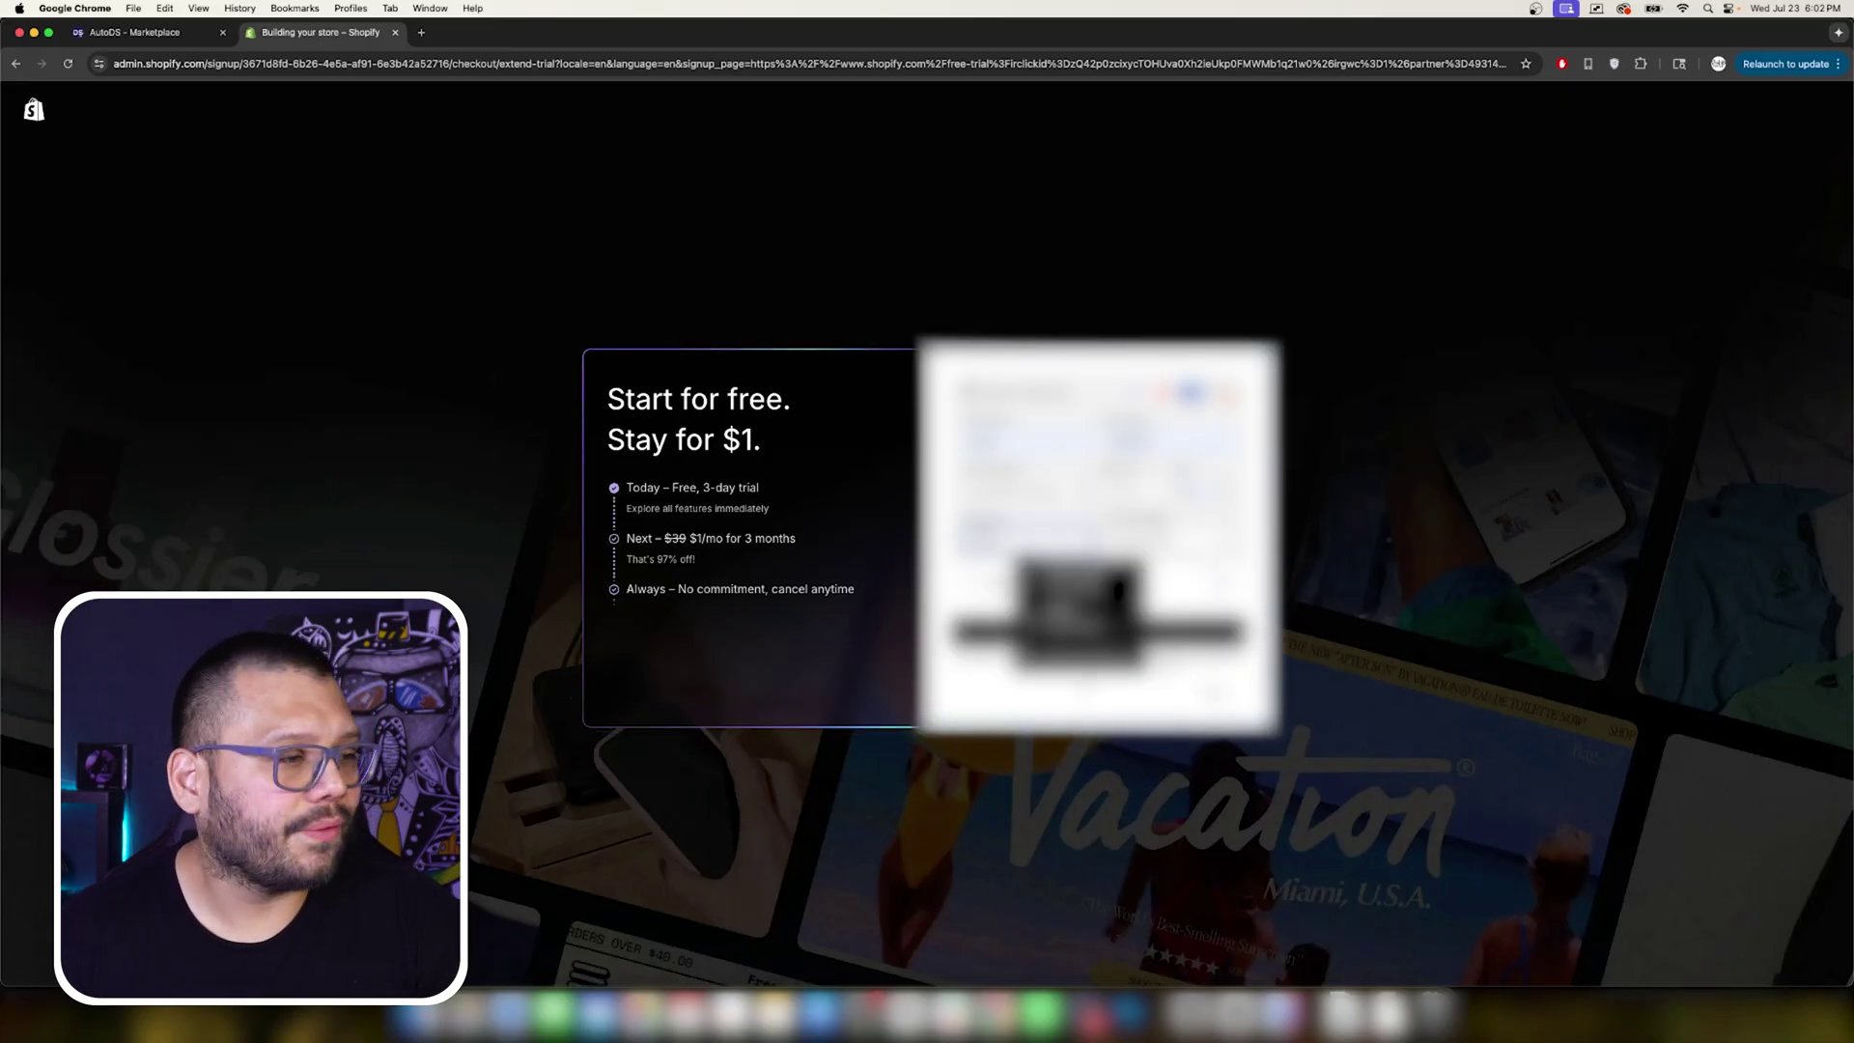
{"action": "left_click", "coordinate": [1086, 635]}
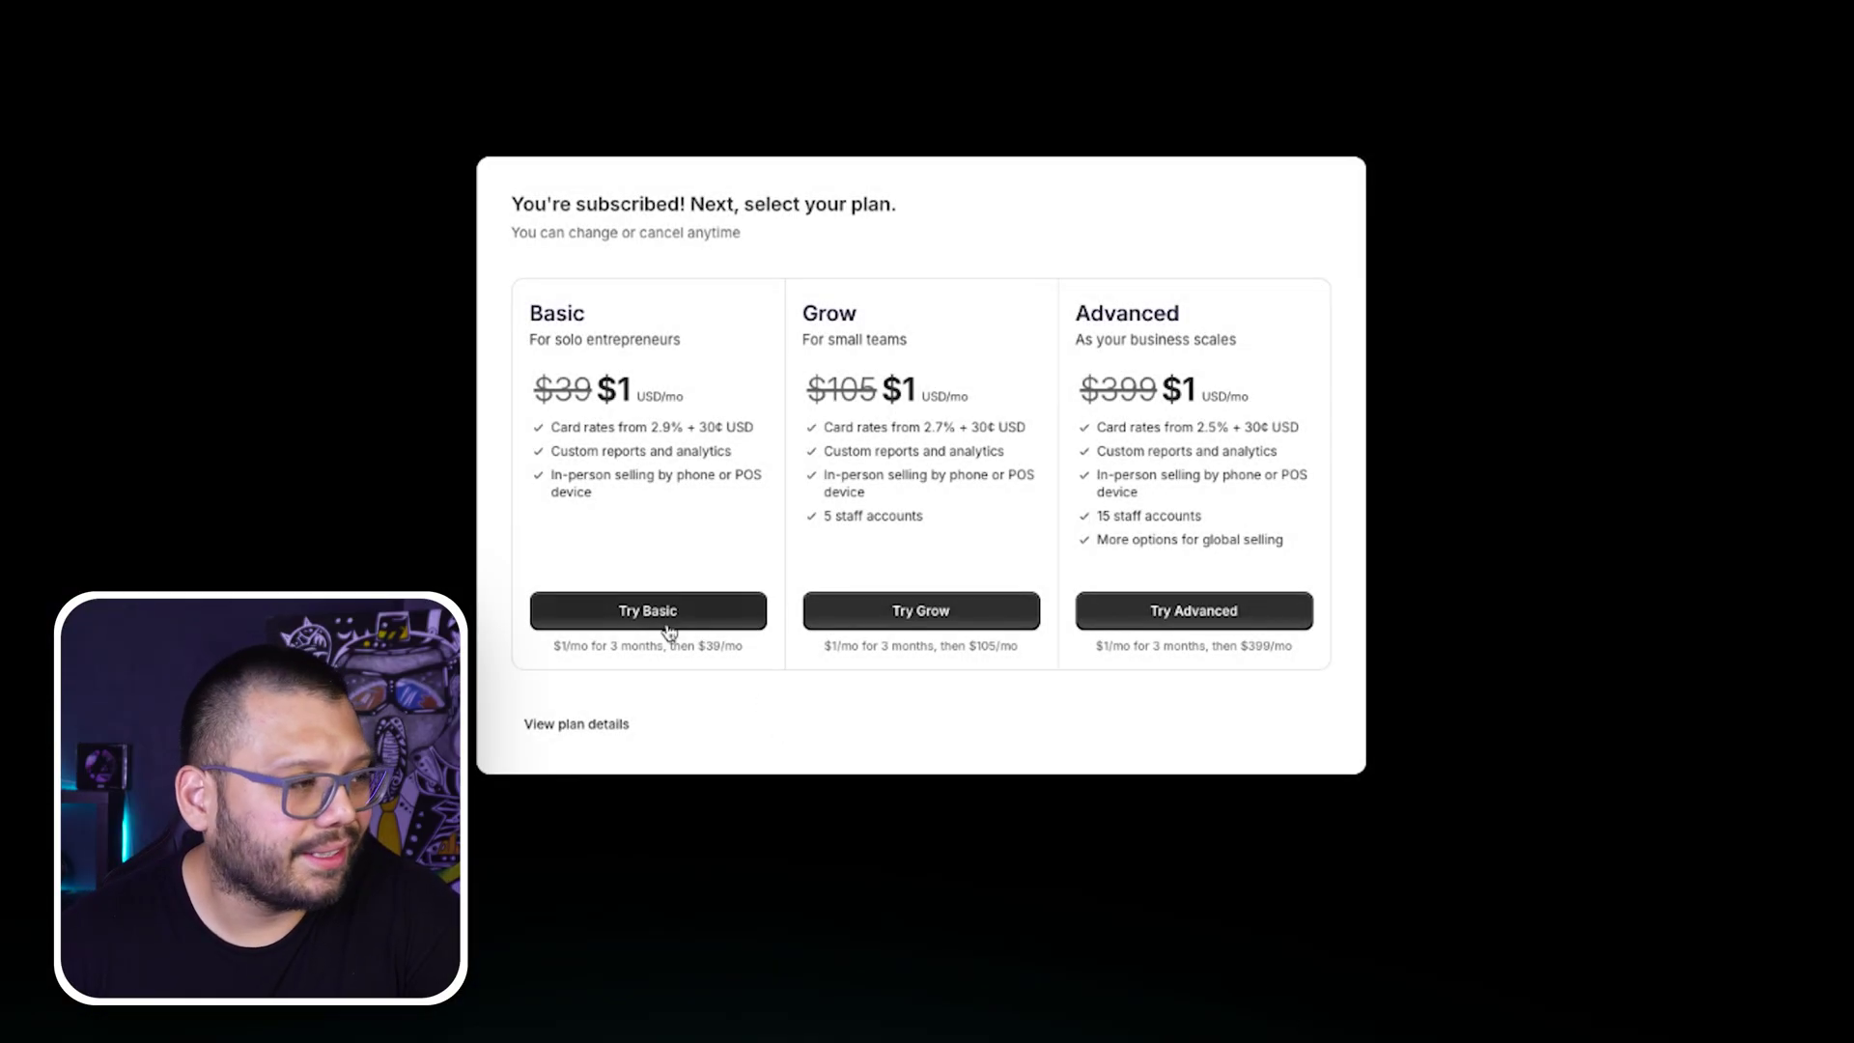
{"action": "left_click", "coordinate": [669, 618]}
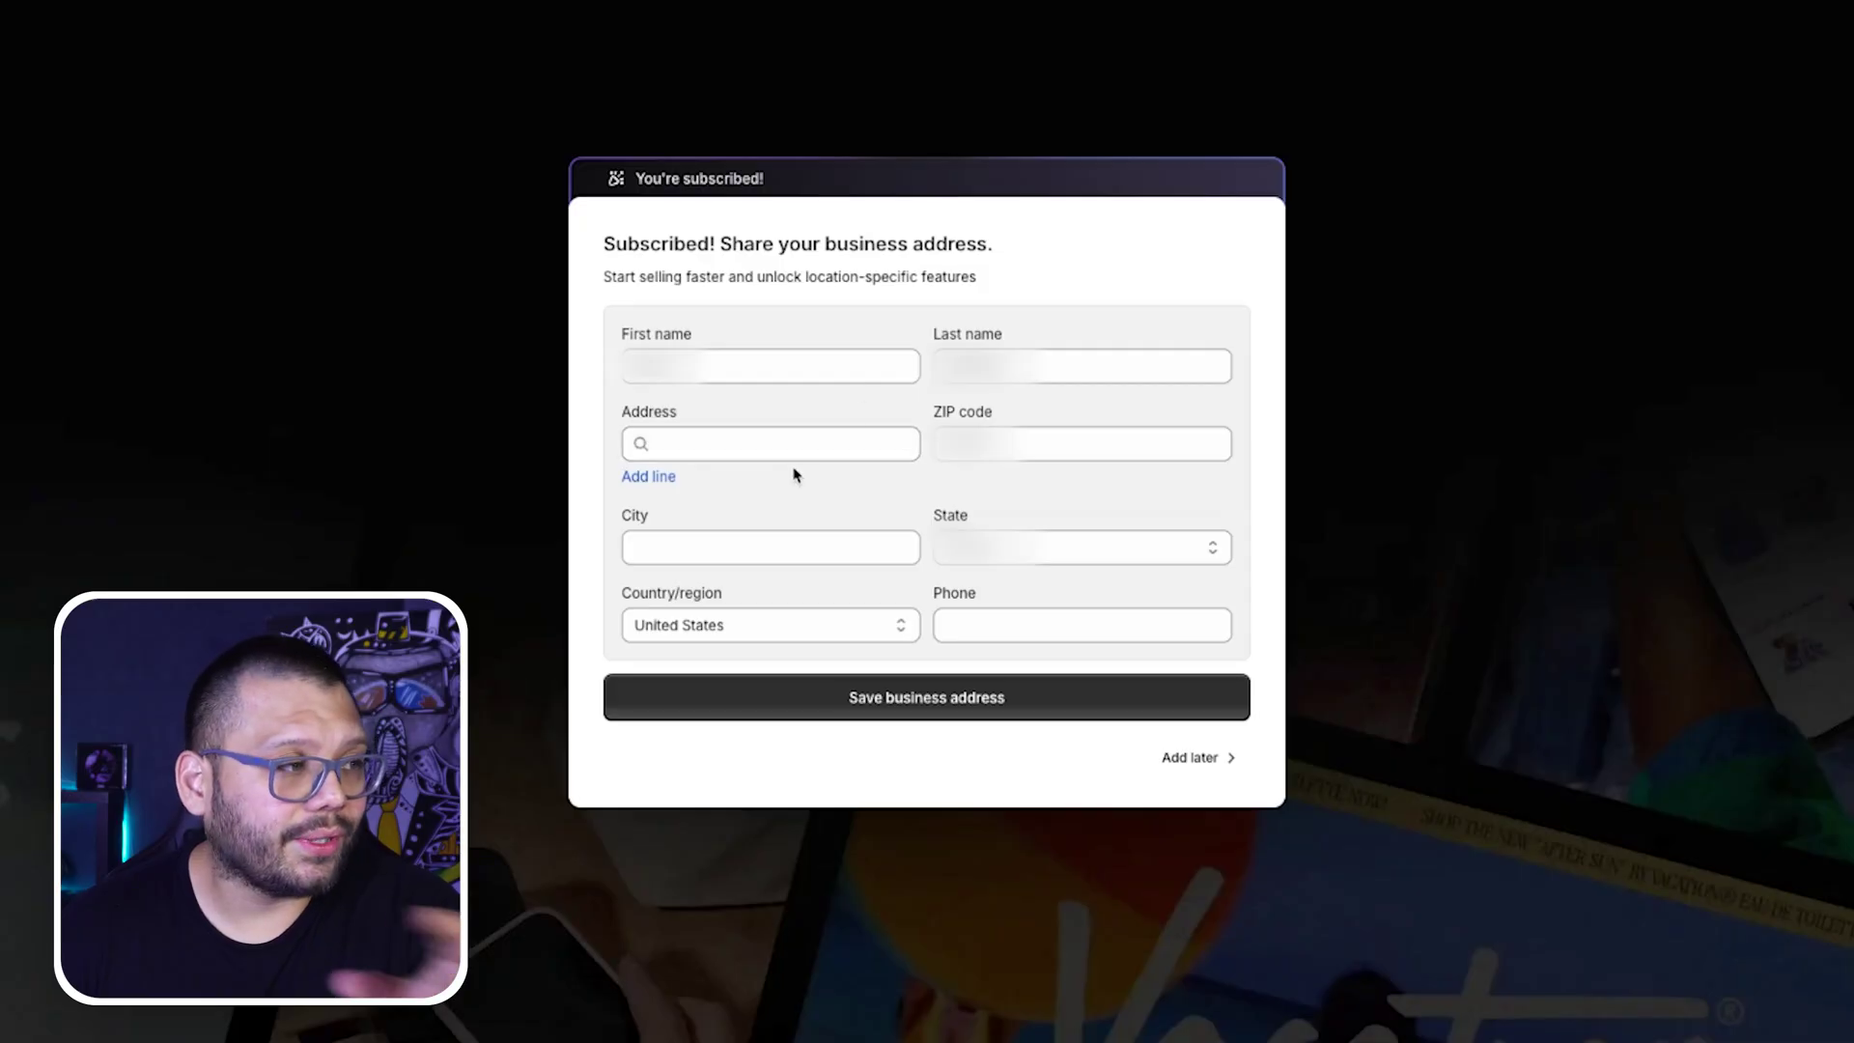
Step: Fill in the business address from a saved suggestion and save it
{"action": "left_click", "coordinate": [793, 444]}
{"action": "left_click", "coordinate": [869, 502]}
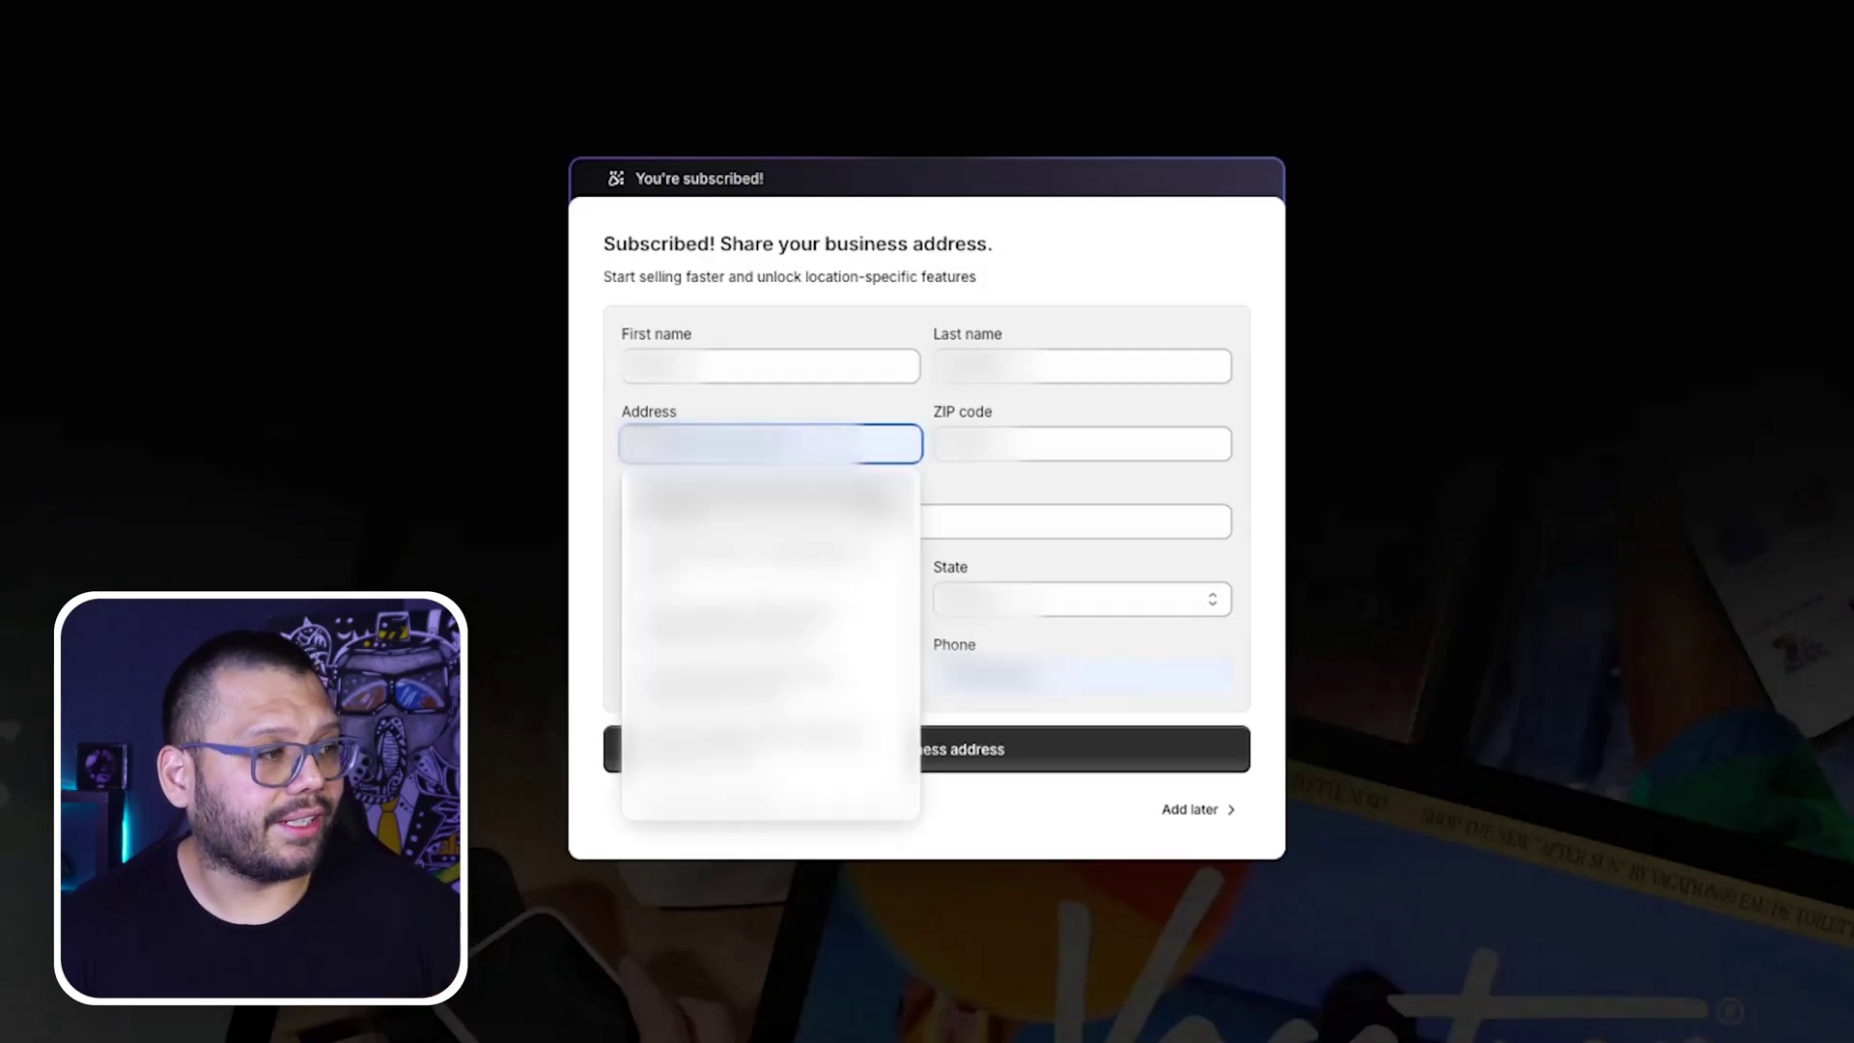
{"action": "left_click", "coordinate": [1041, 560]}
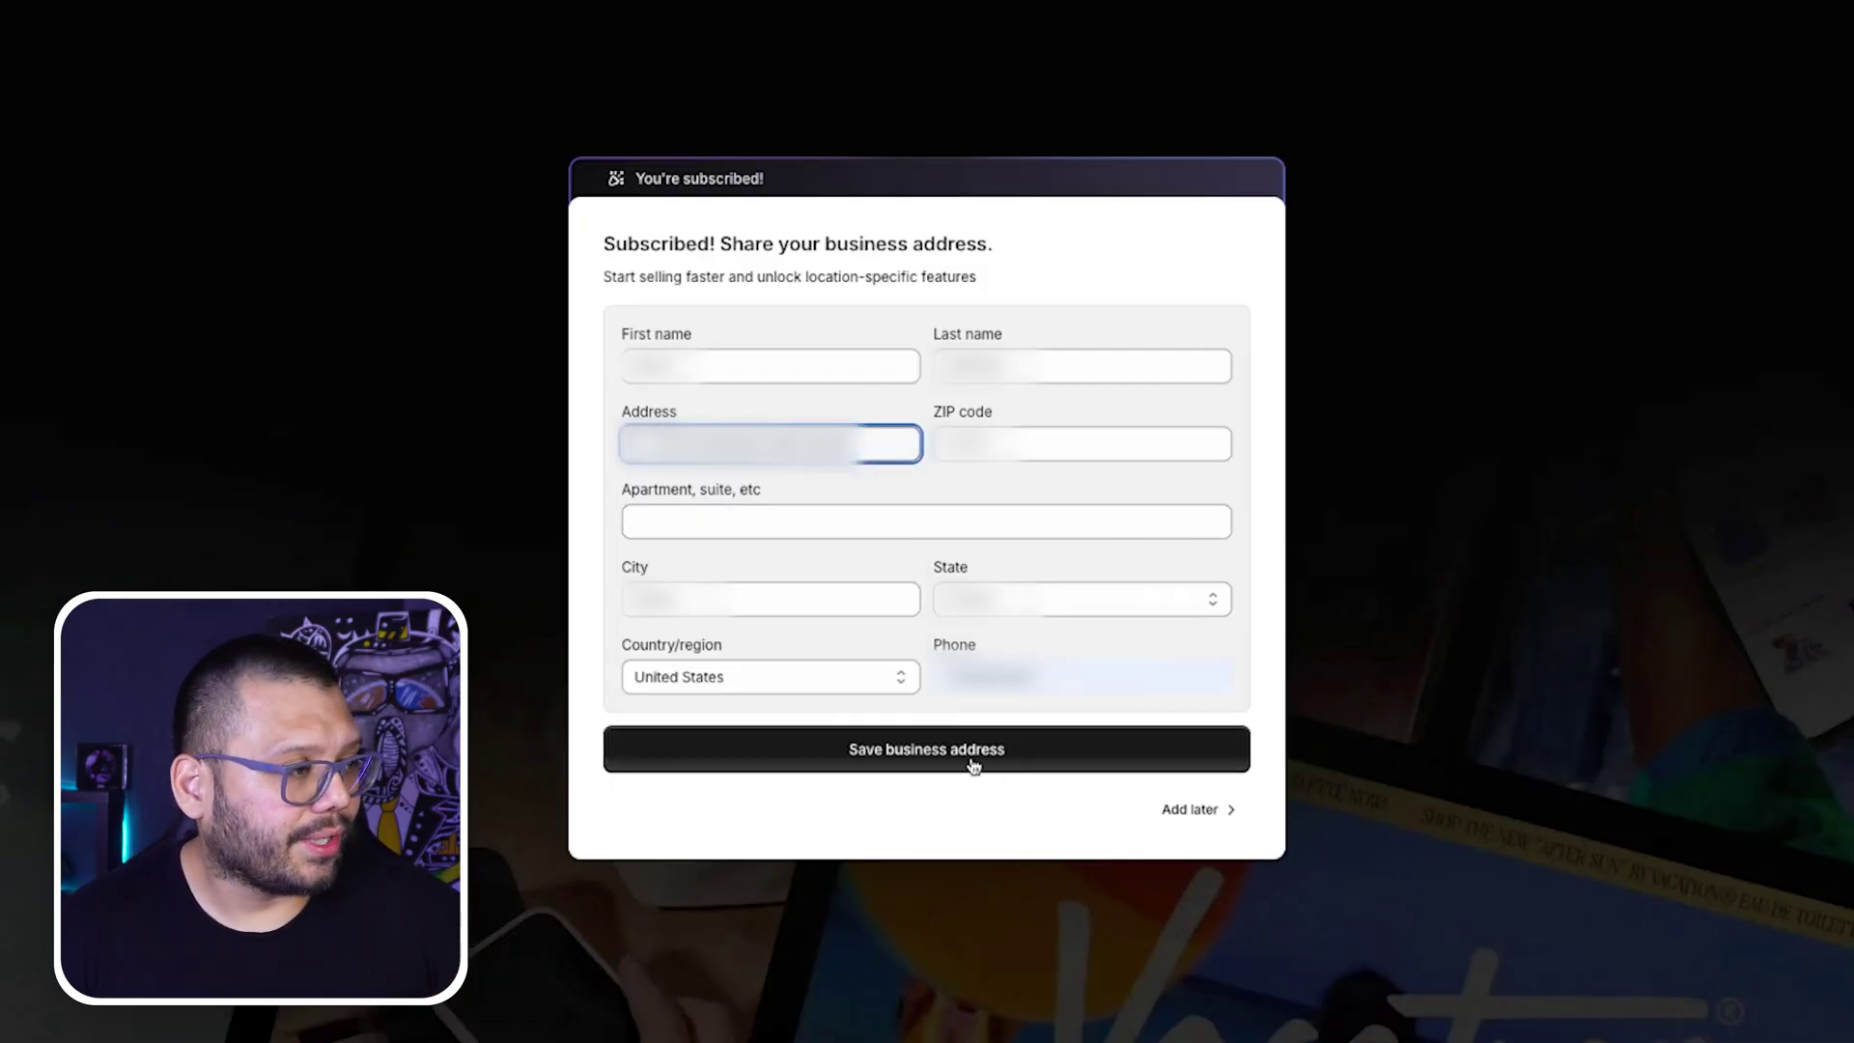
{"action": "left_click", "coordinate": [1378, 839]}
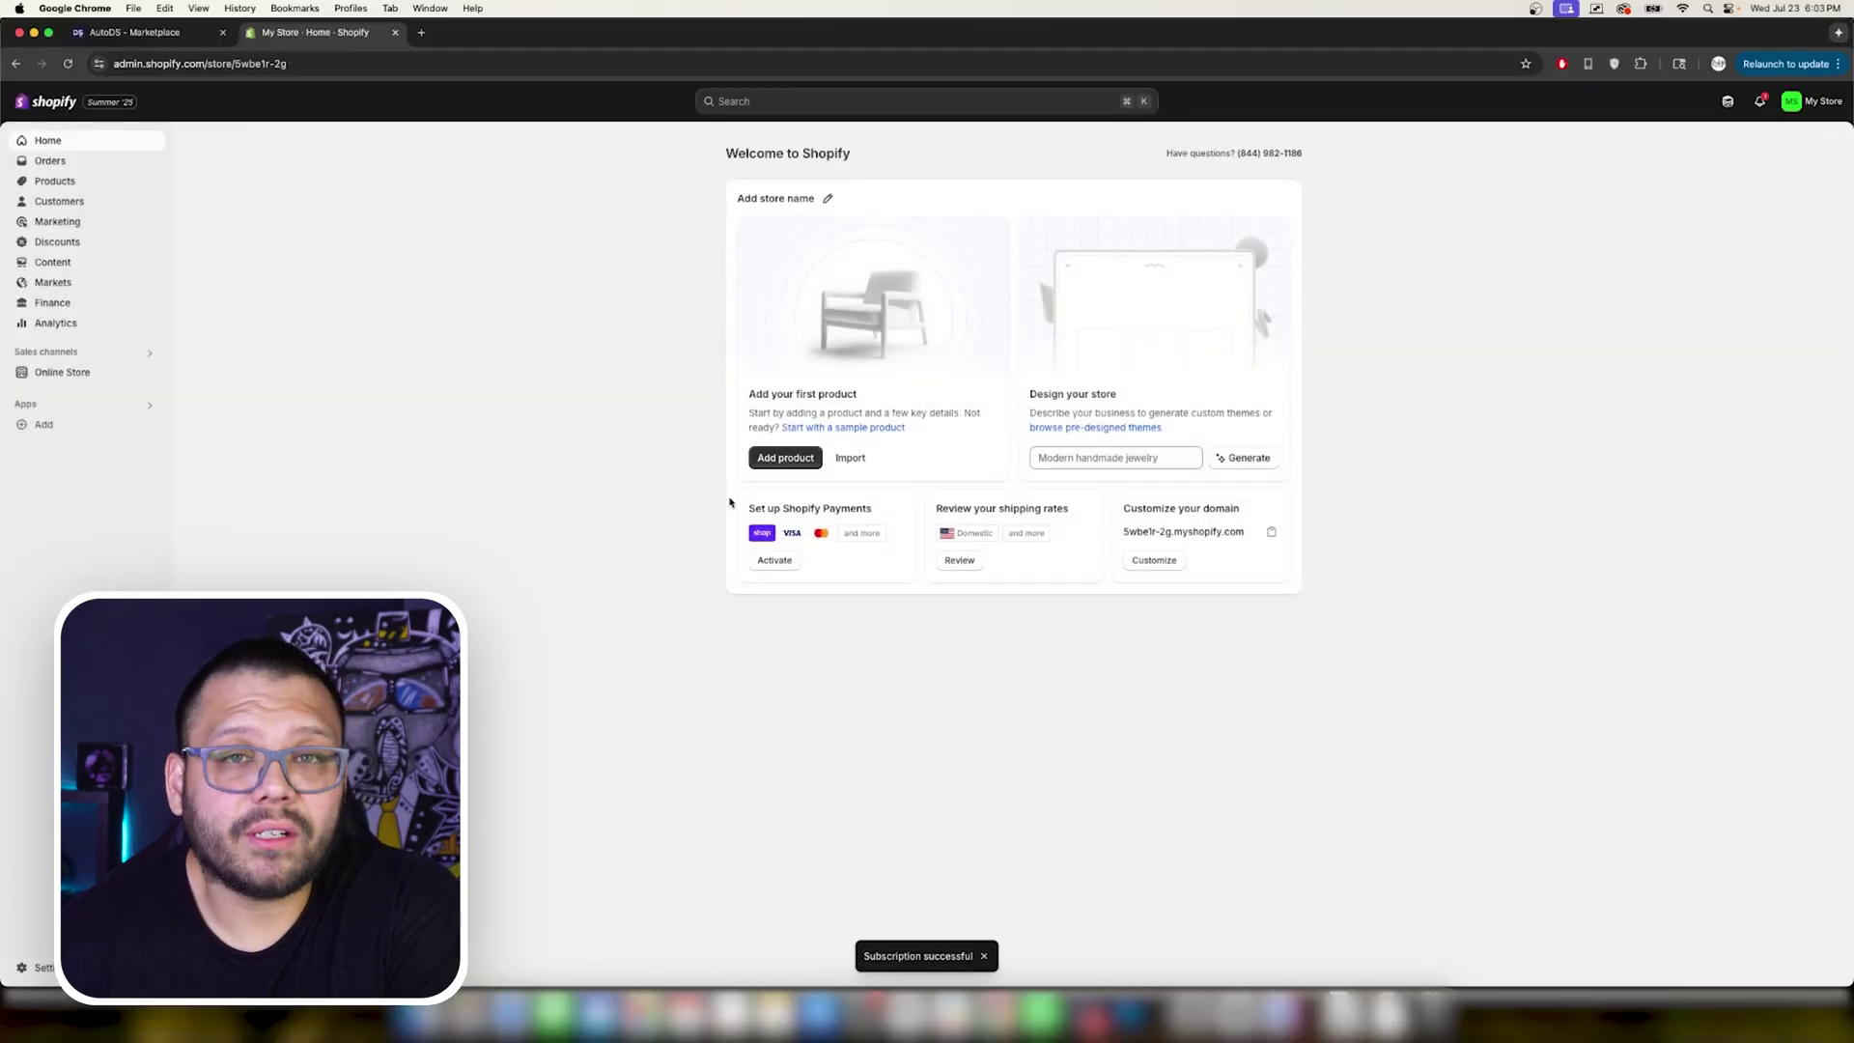
Step: Activate the Shopify store on the $1/month Basic plan, then open the AutoDS App Store listing
{"action": "key", "text": "super+1"}
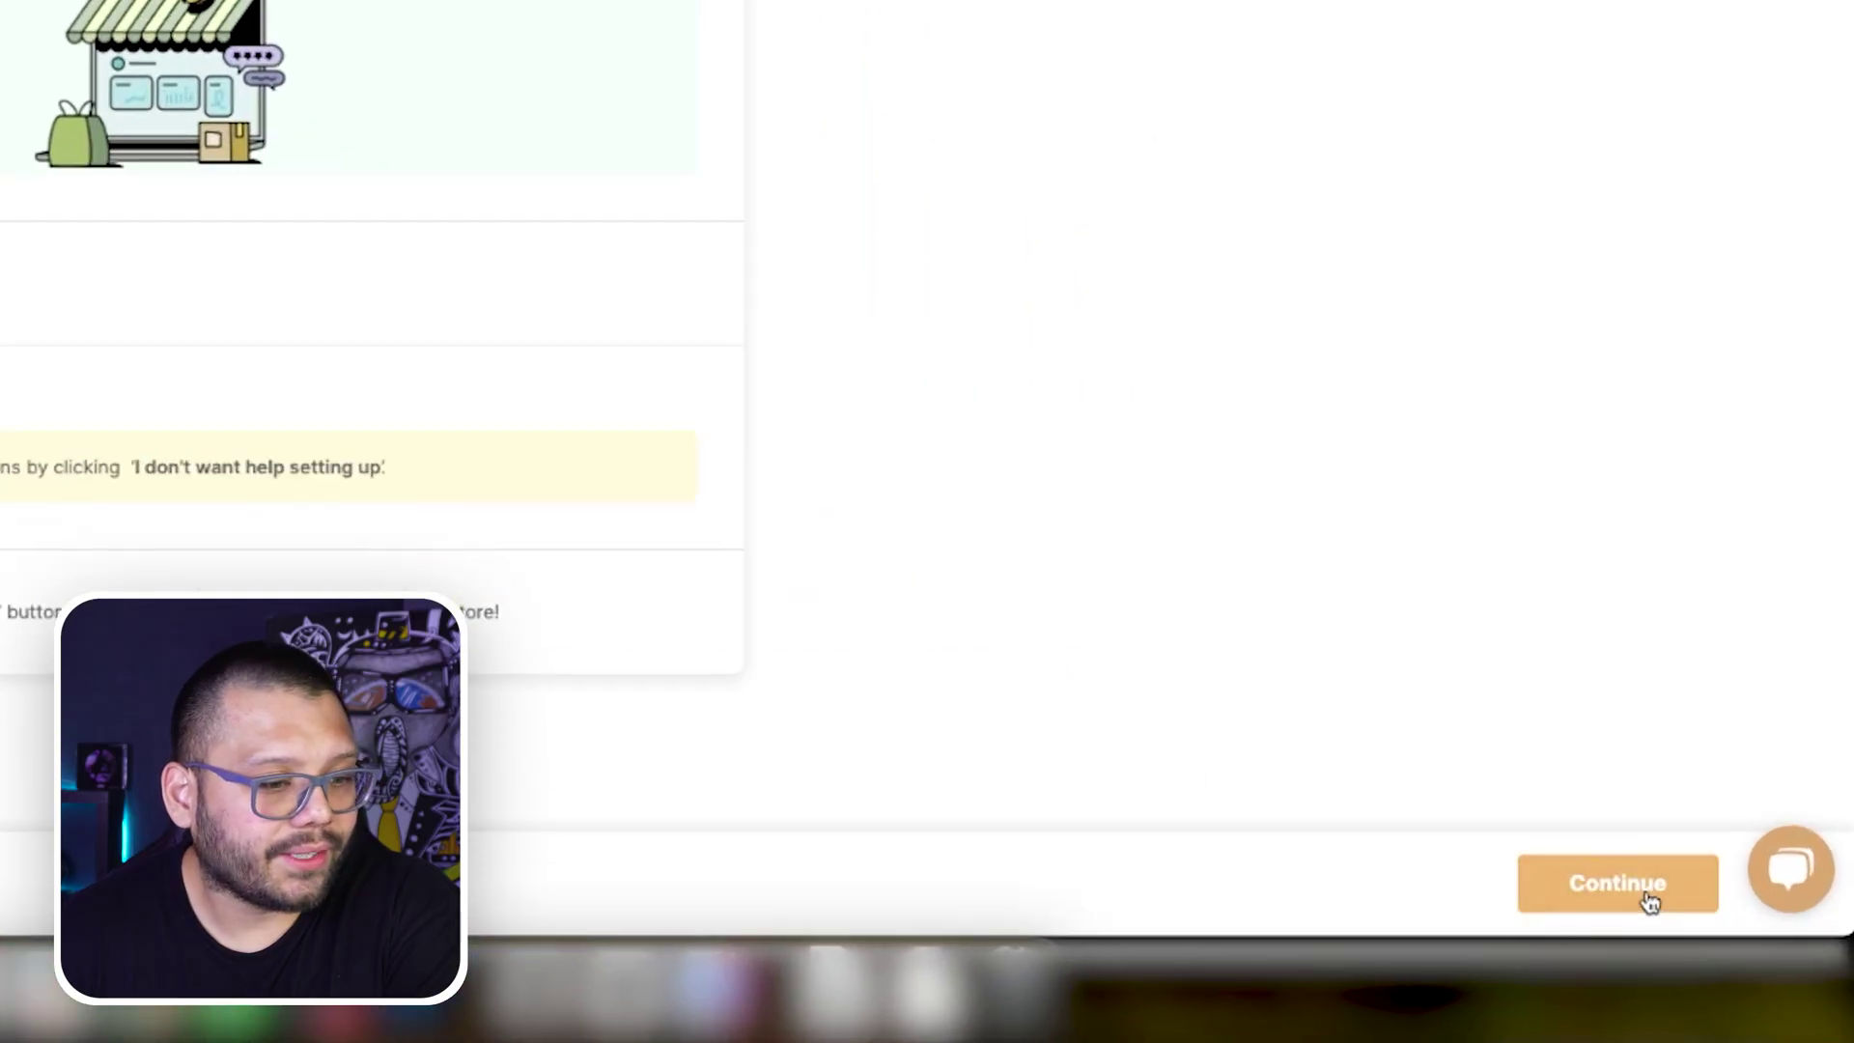
{"action": "left_click", "coordinate": [1738, 960]}
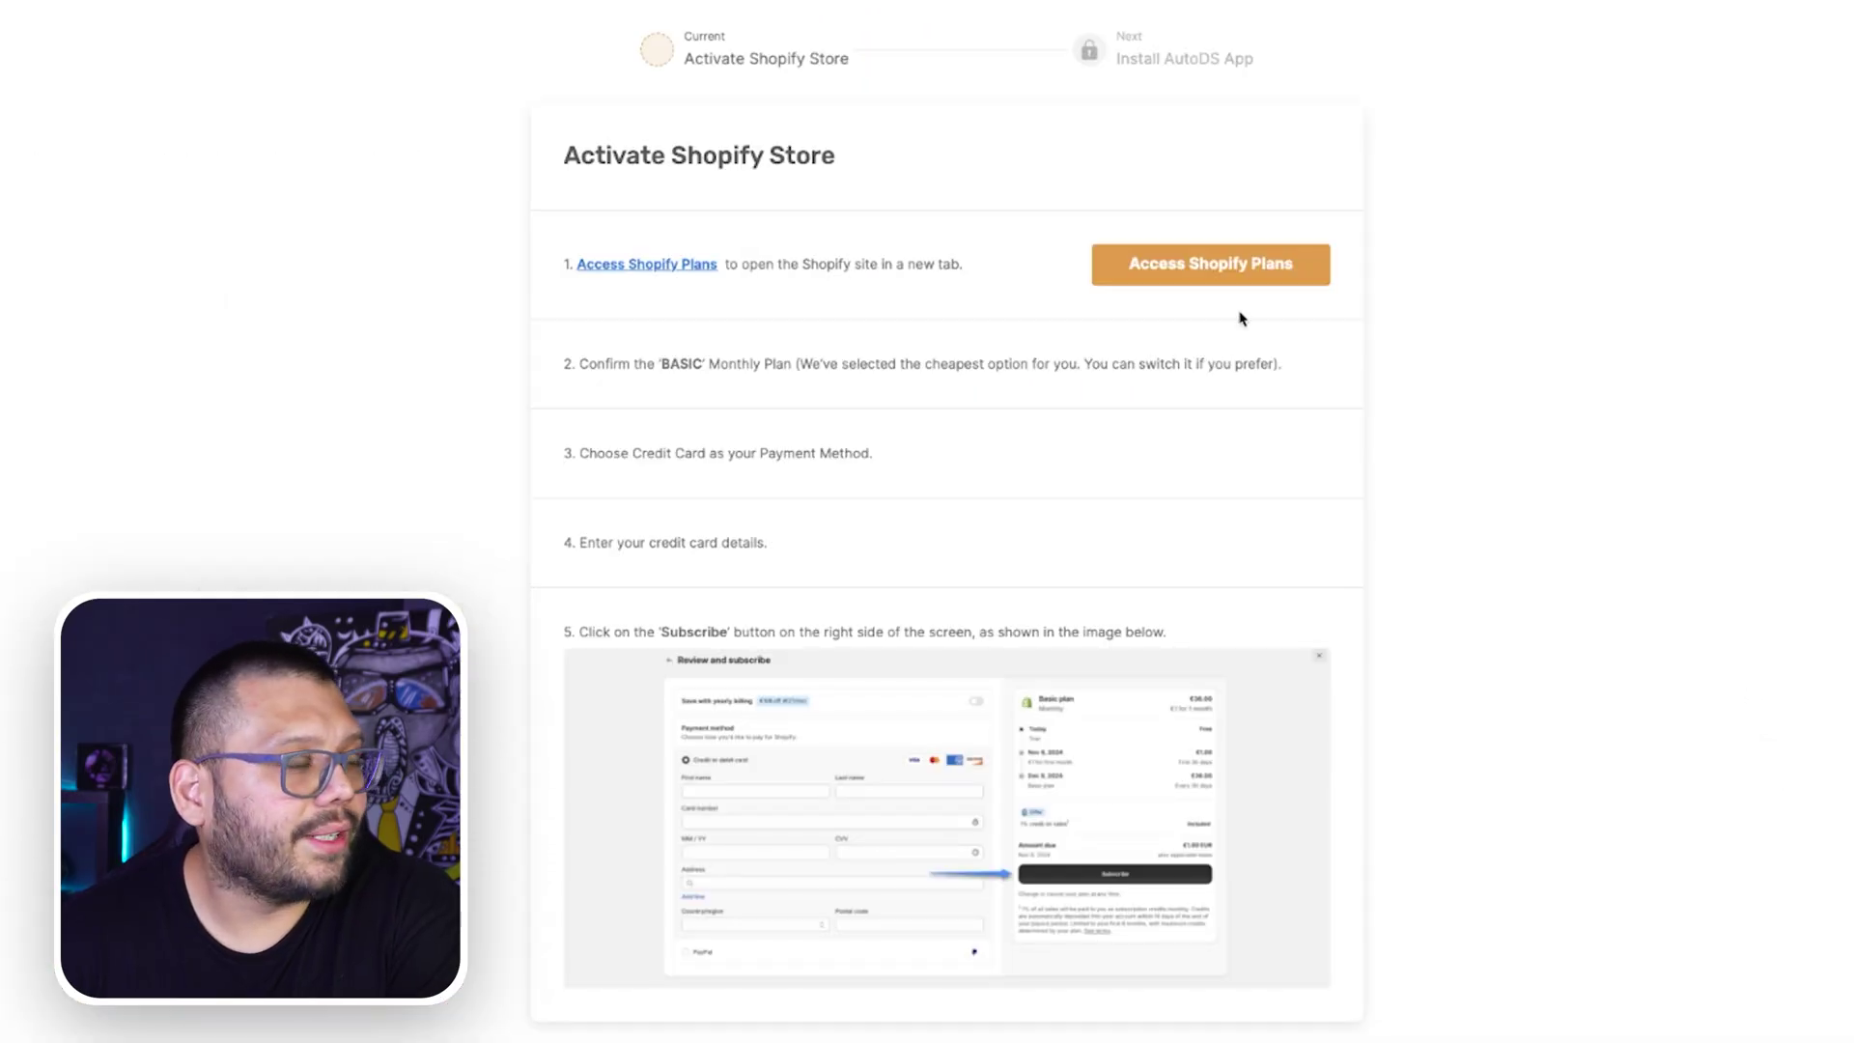
{"action": "left_click", "coordinate": [1171, 265]}
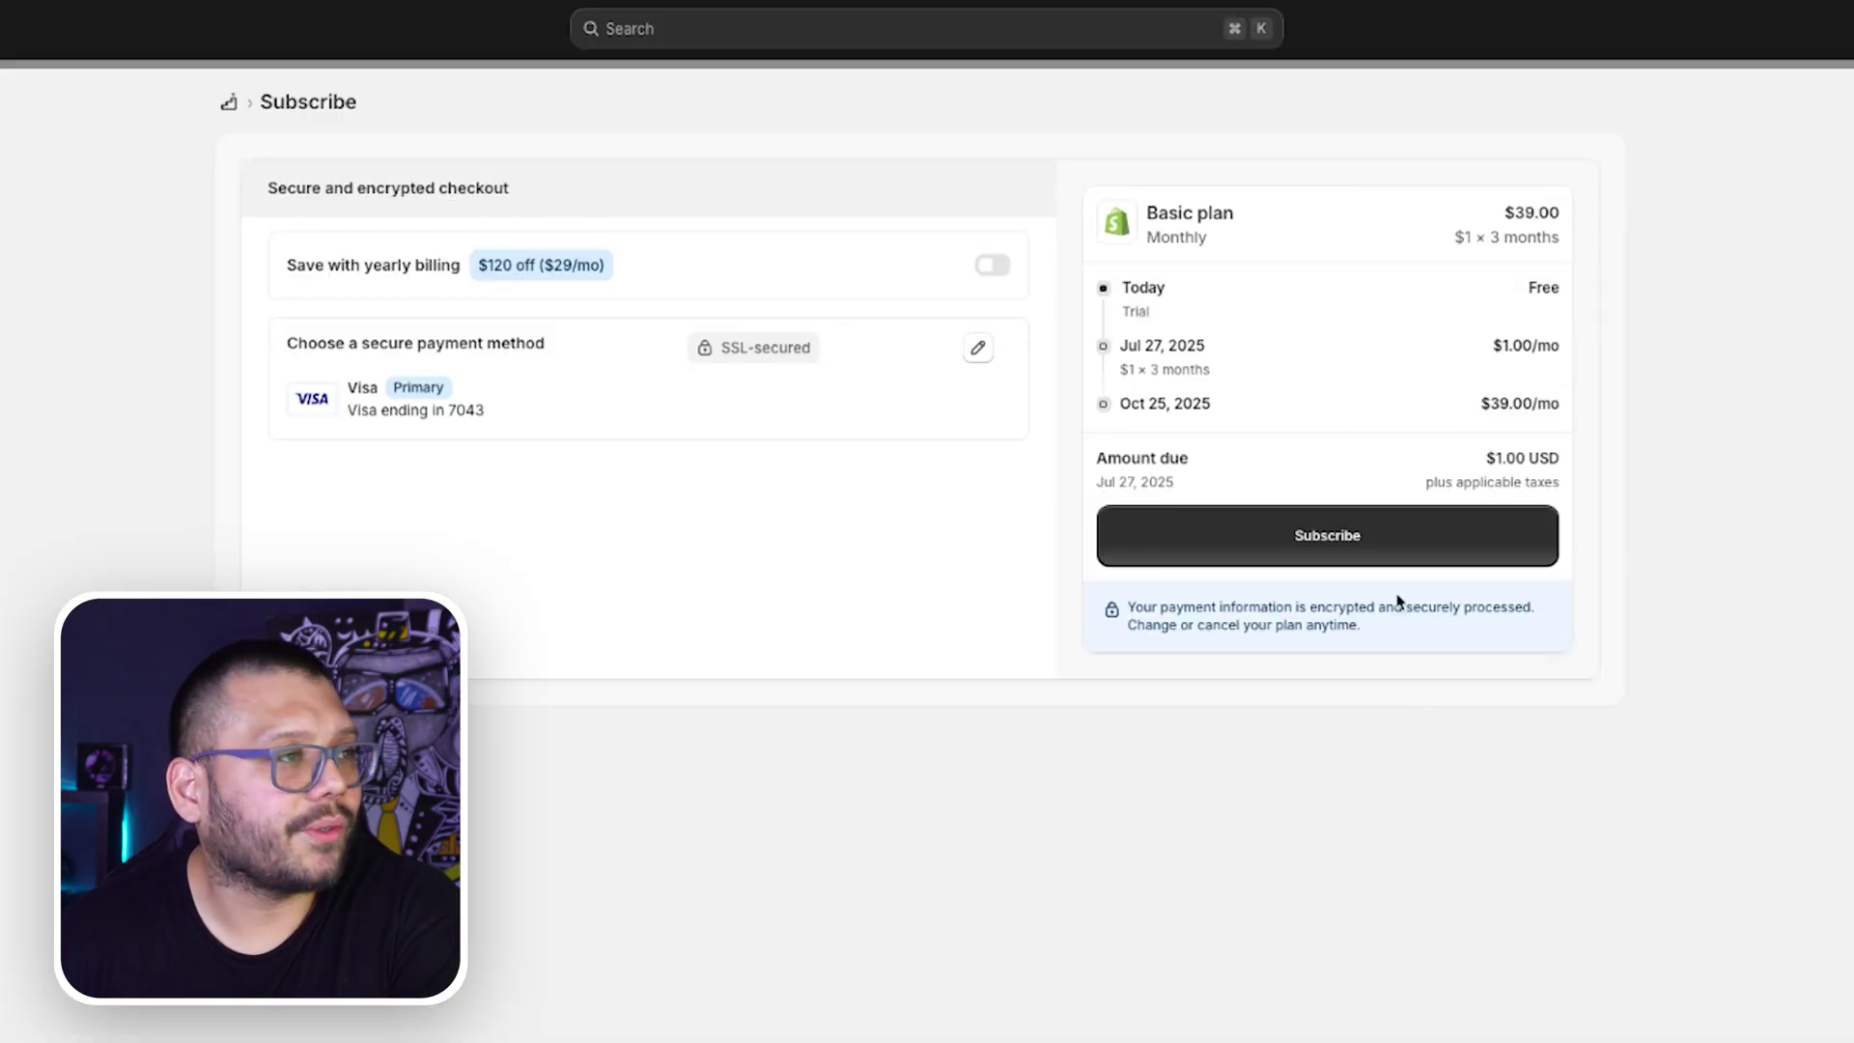
{"action": "left_click", "coordinate": [1397, 546]}
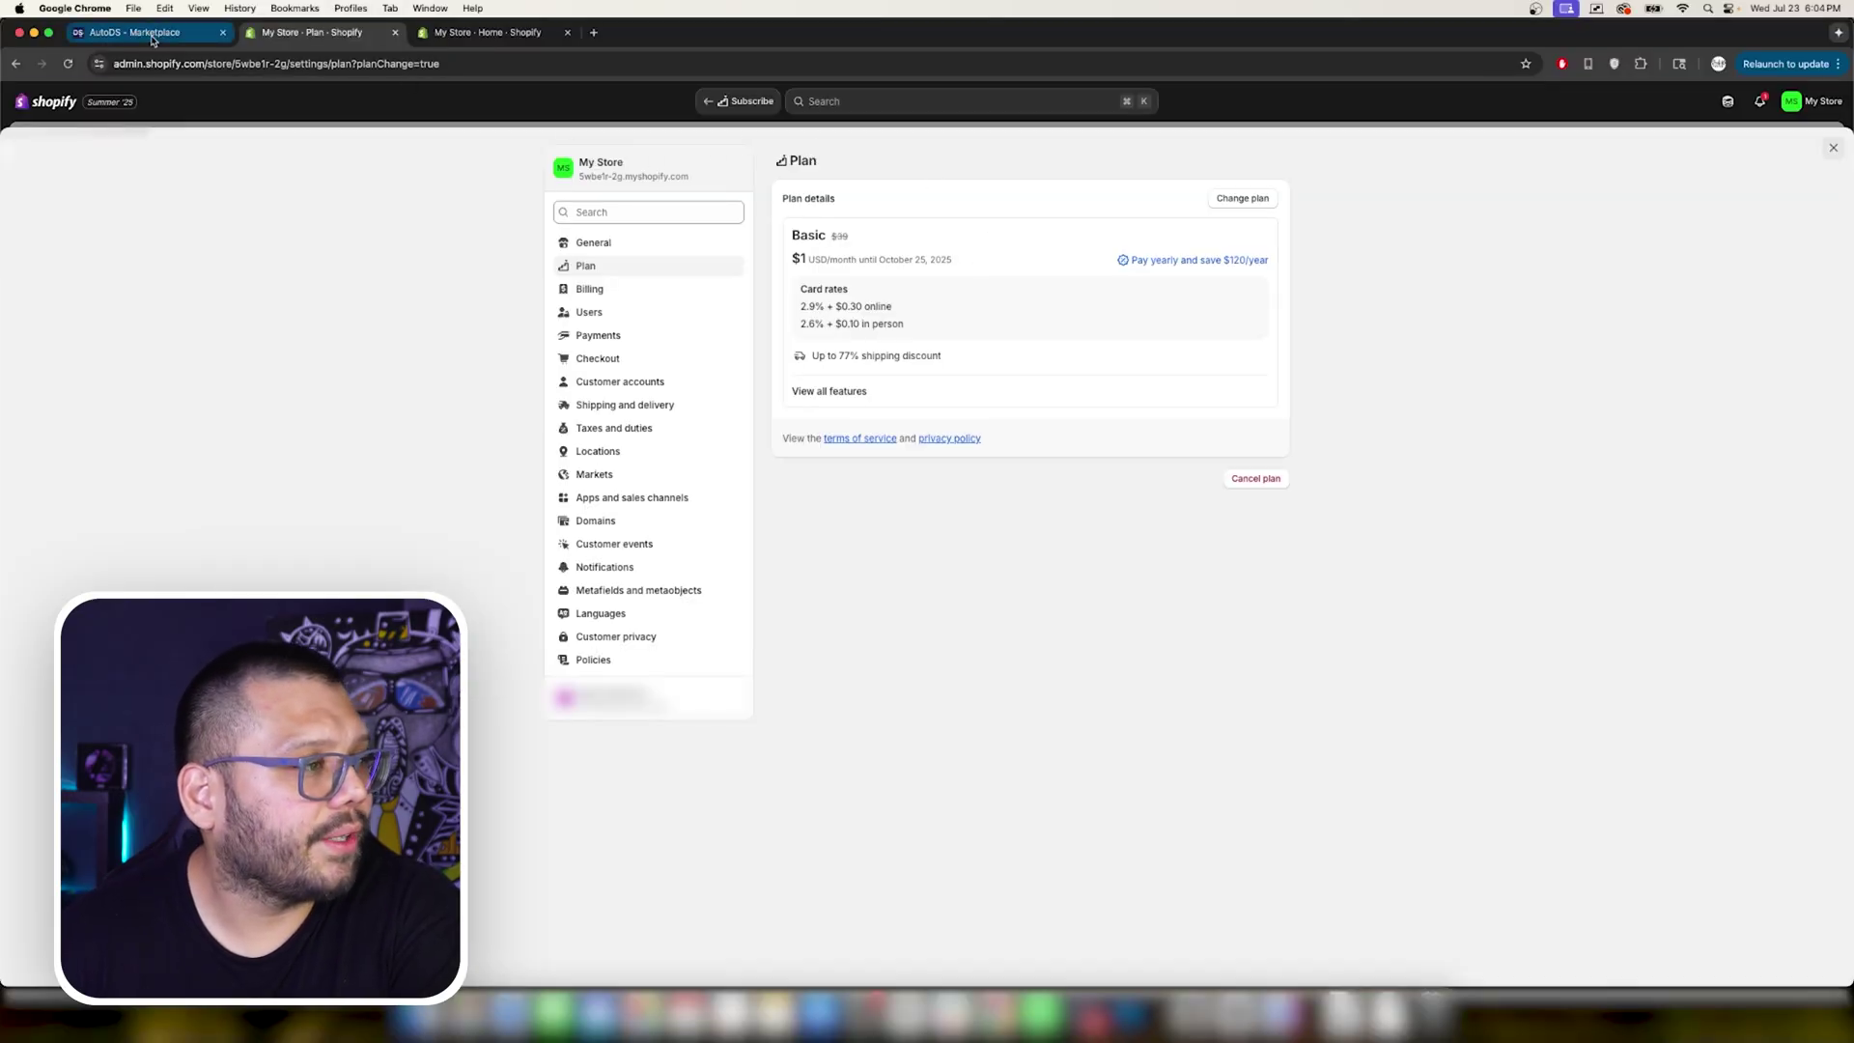
{"action": "left_click", "coordinate": [220, 36]}
{"action": "left_click", "coordinate": [1734, 956]}
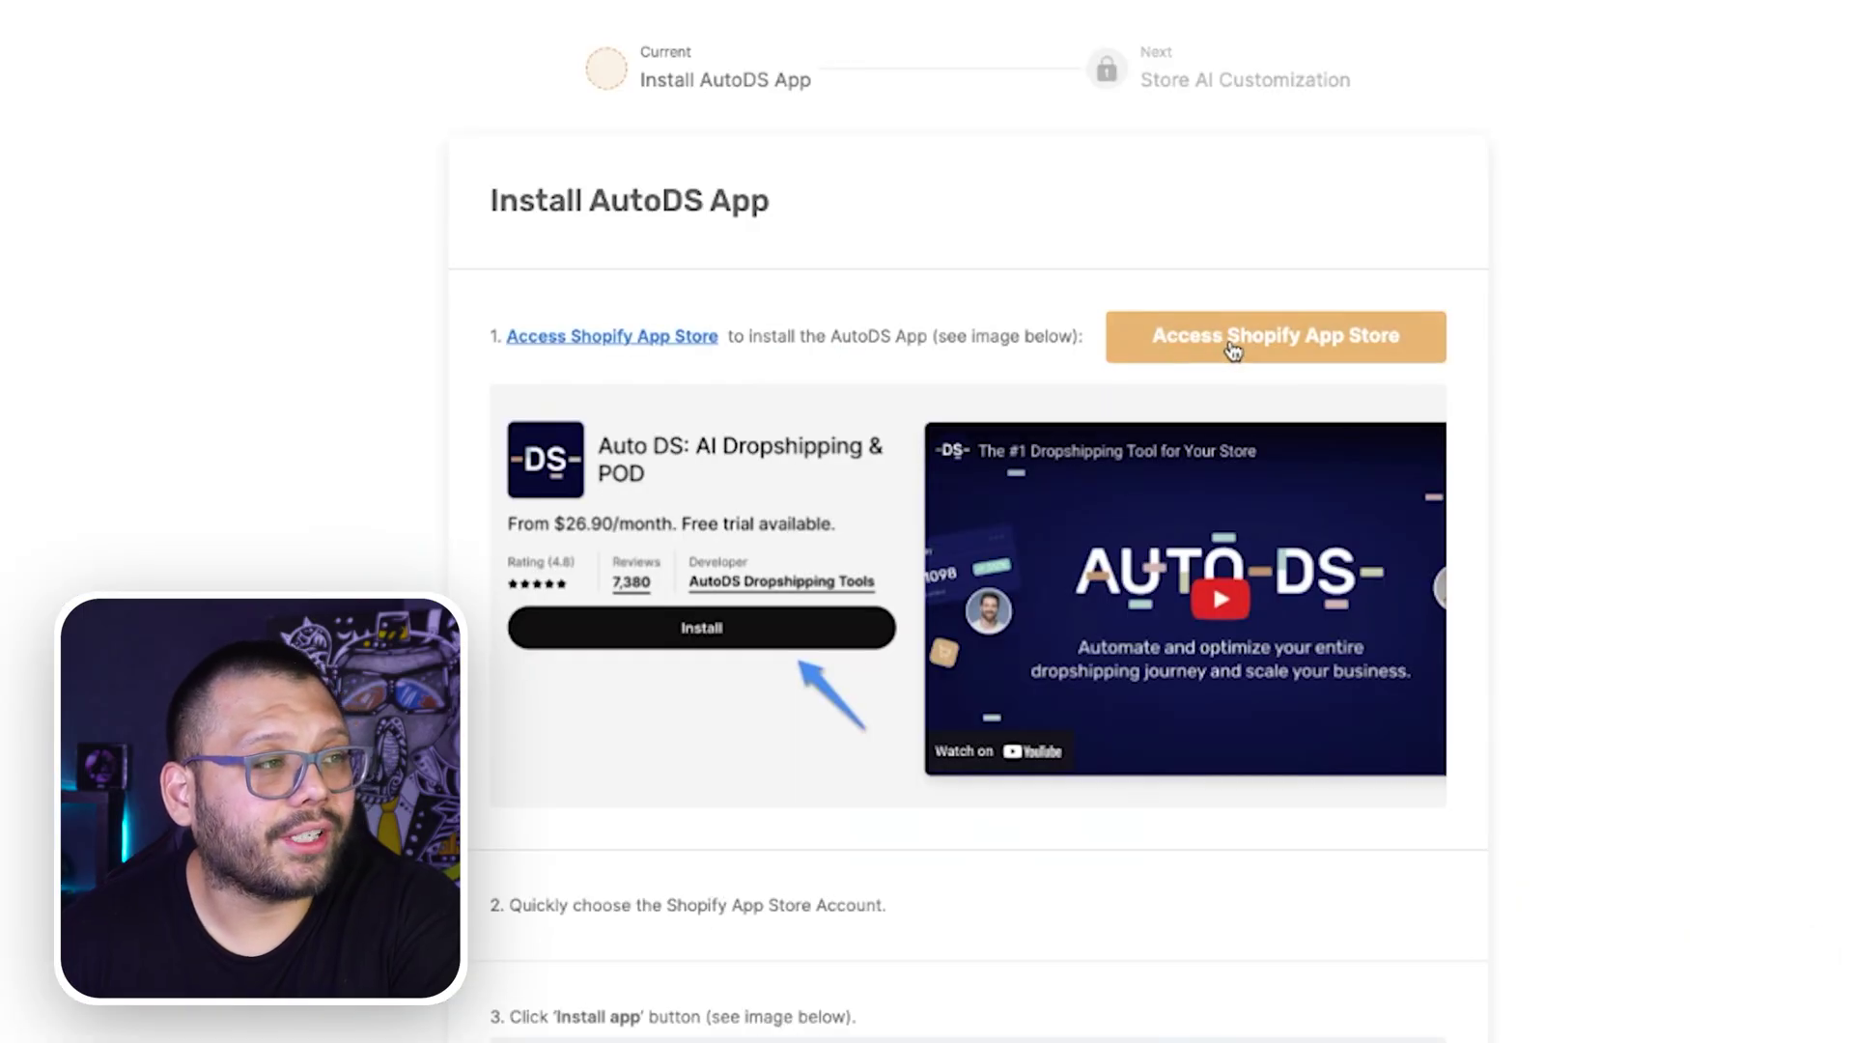
{"action": "left_click", "coordinate": [1233, 349]}
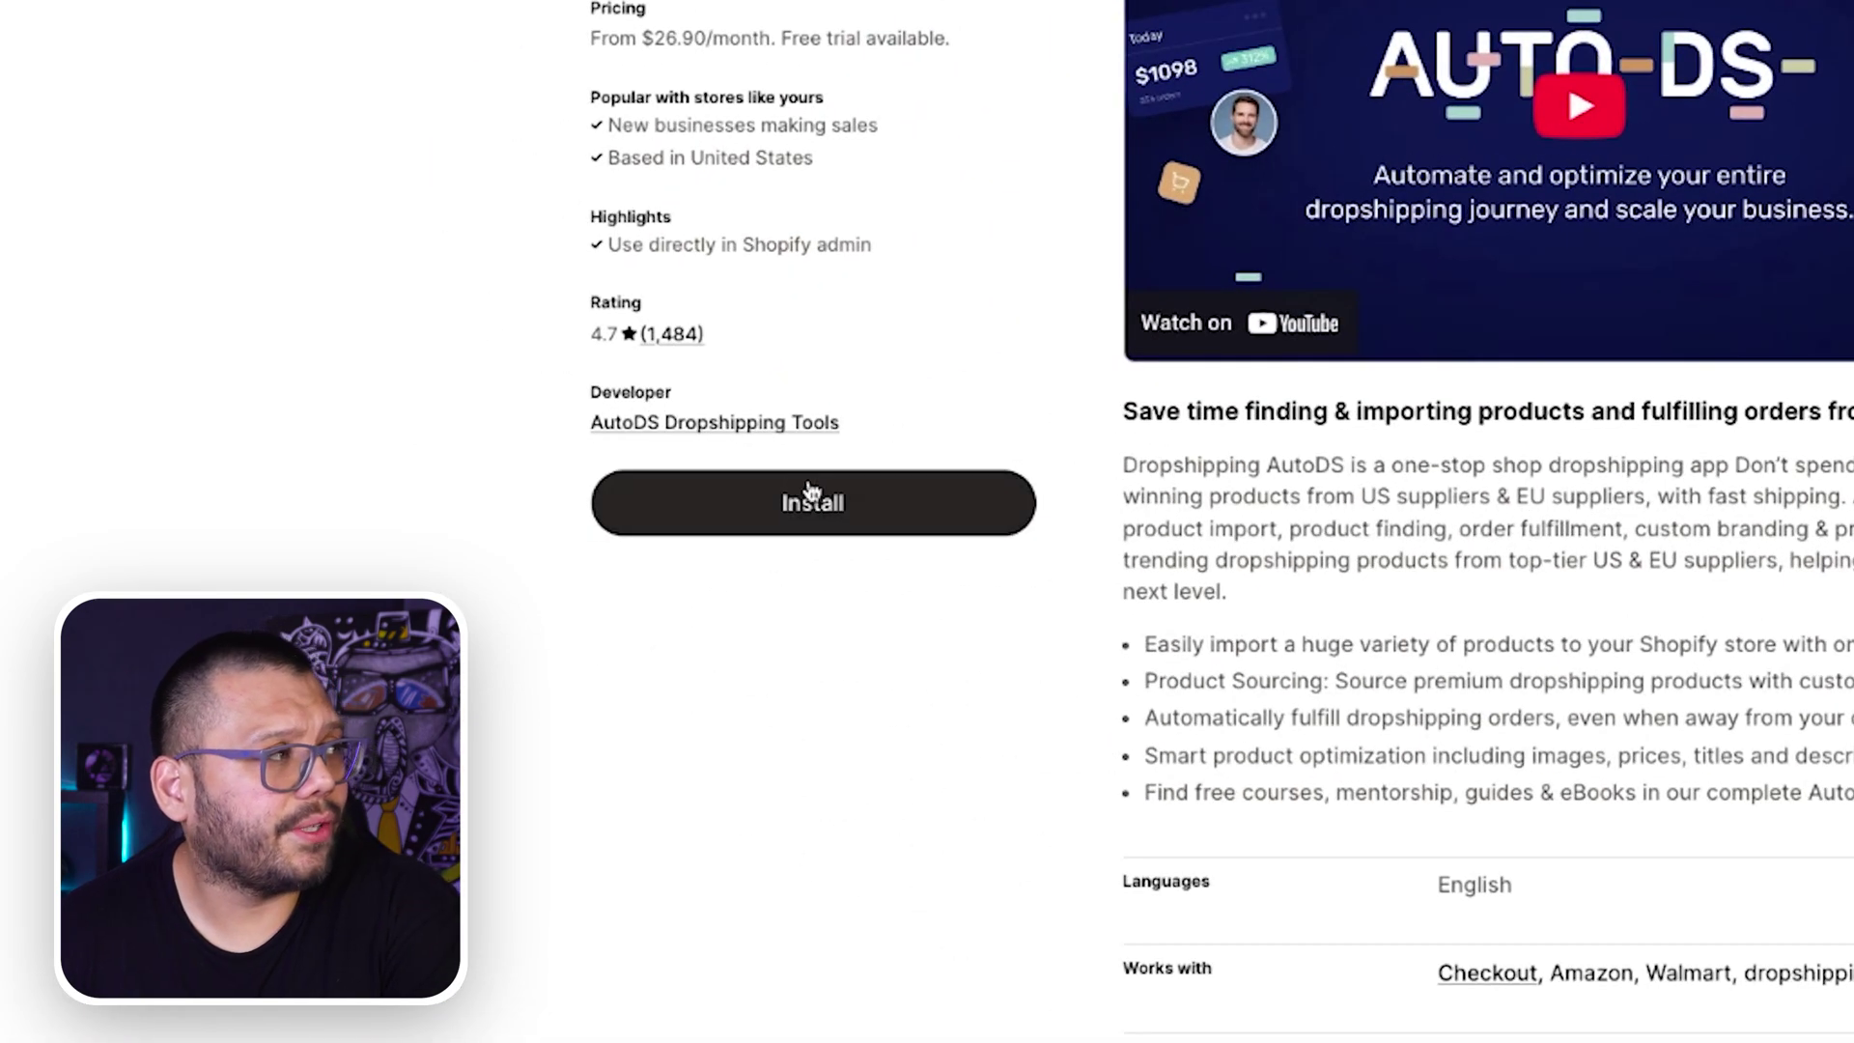
Step: Install the AutoDS Dropshipping & POD app and grant its permissions
{"action": "left_click", "coordinate": [530, 510]}
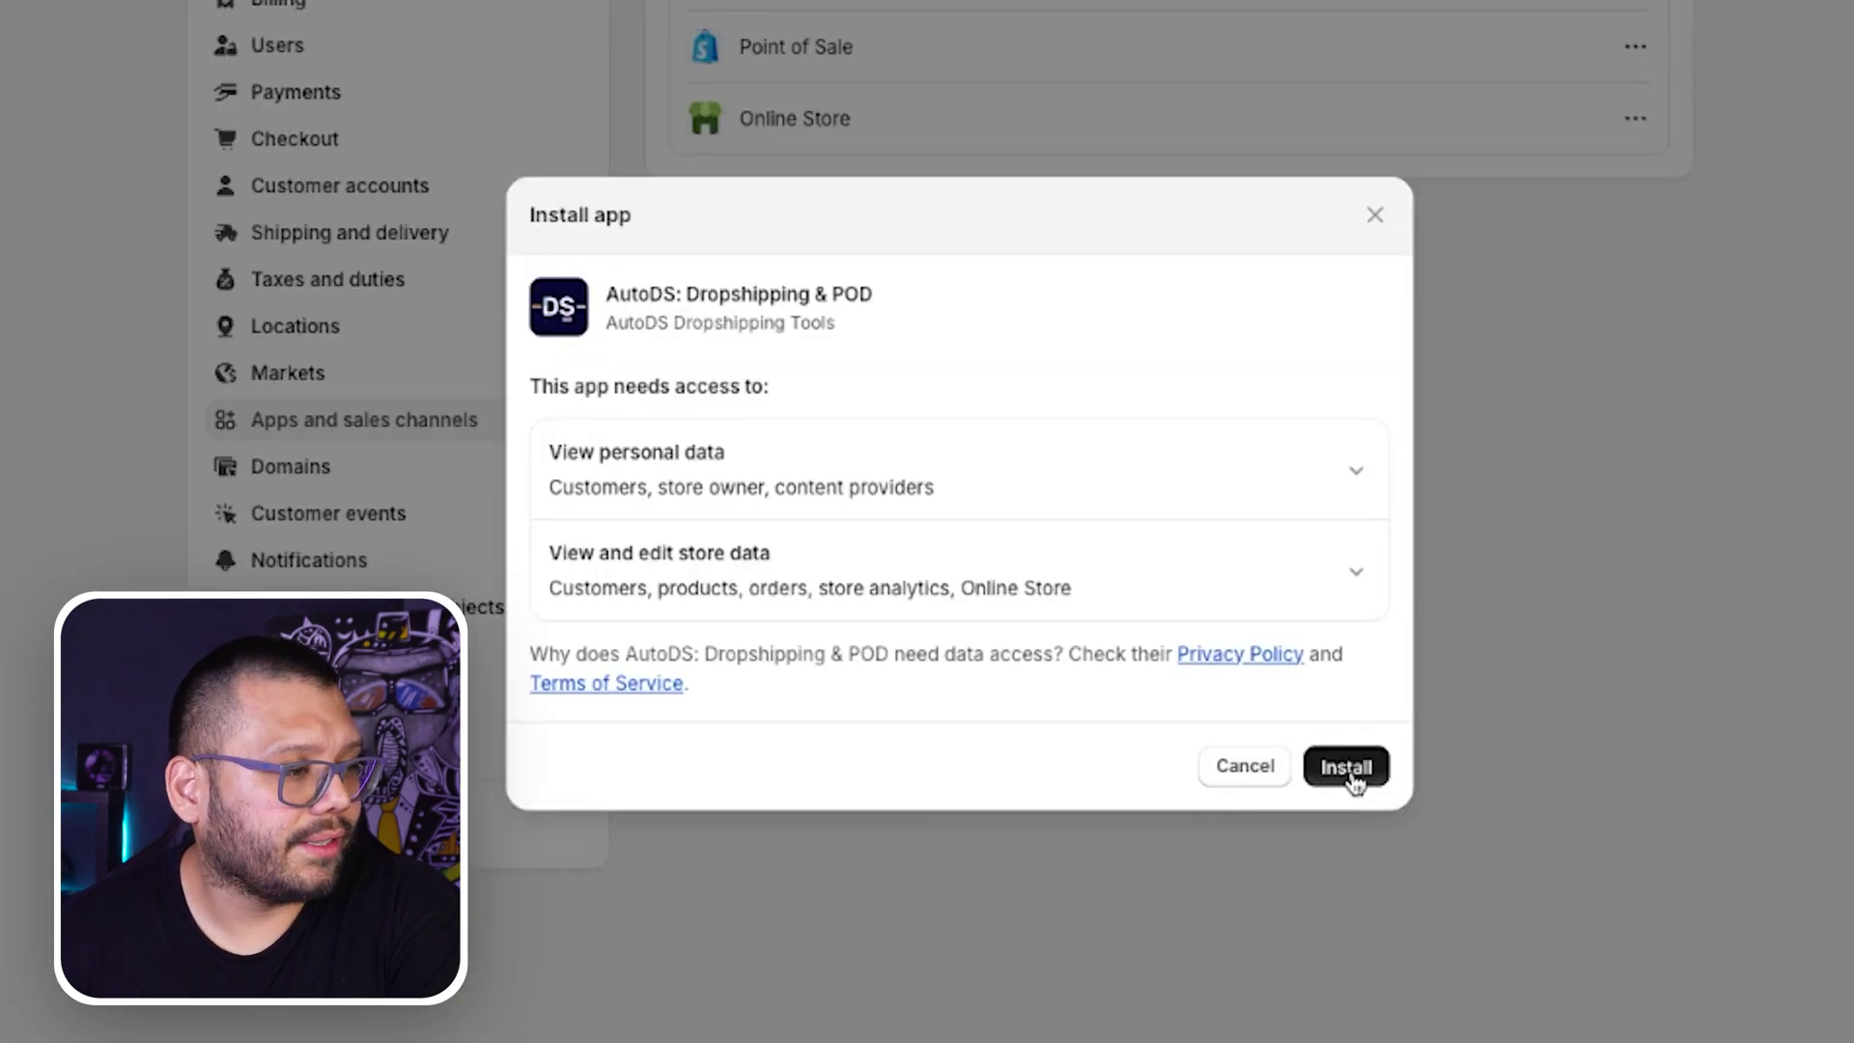
{"action": "left_click", "coordinate": [1348, 768]}
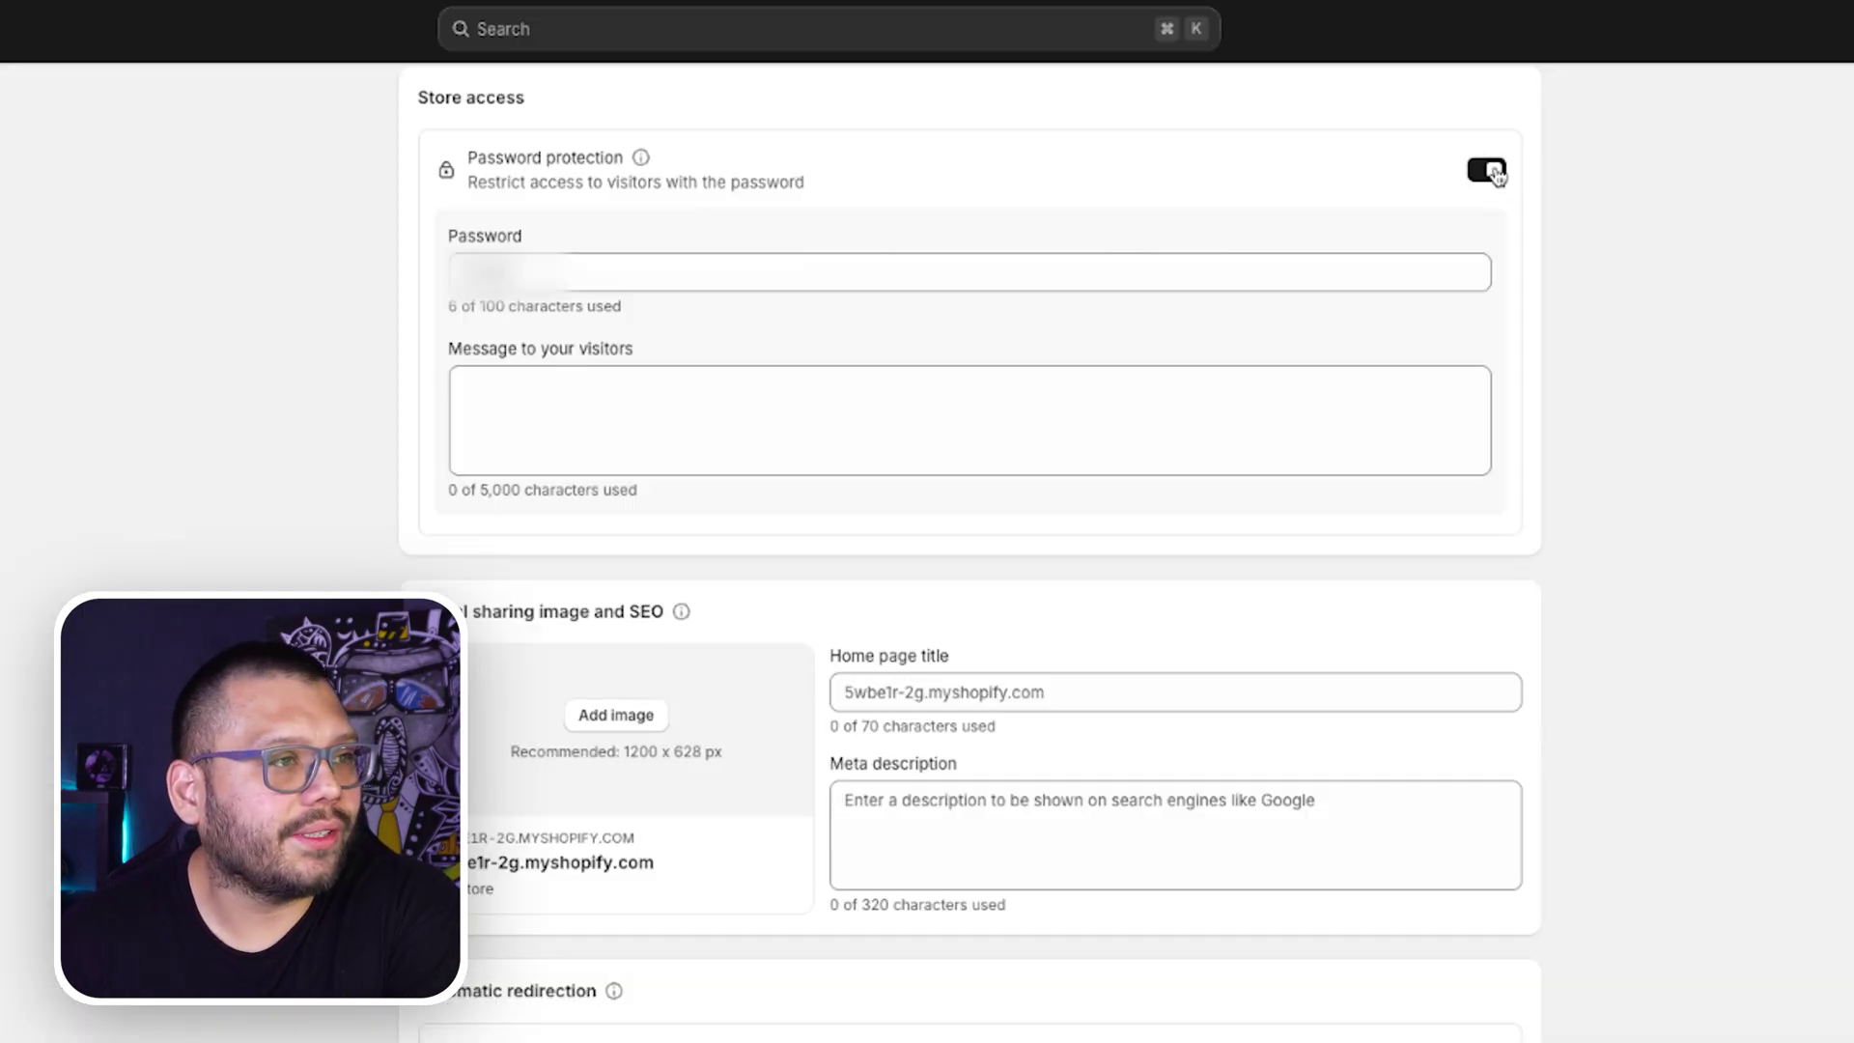
Step: Save the store with password protection off and finish AutoDS setup so the store goes live
{"action": "left_click", "coordinate": [1487, 171]}
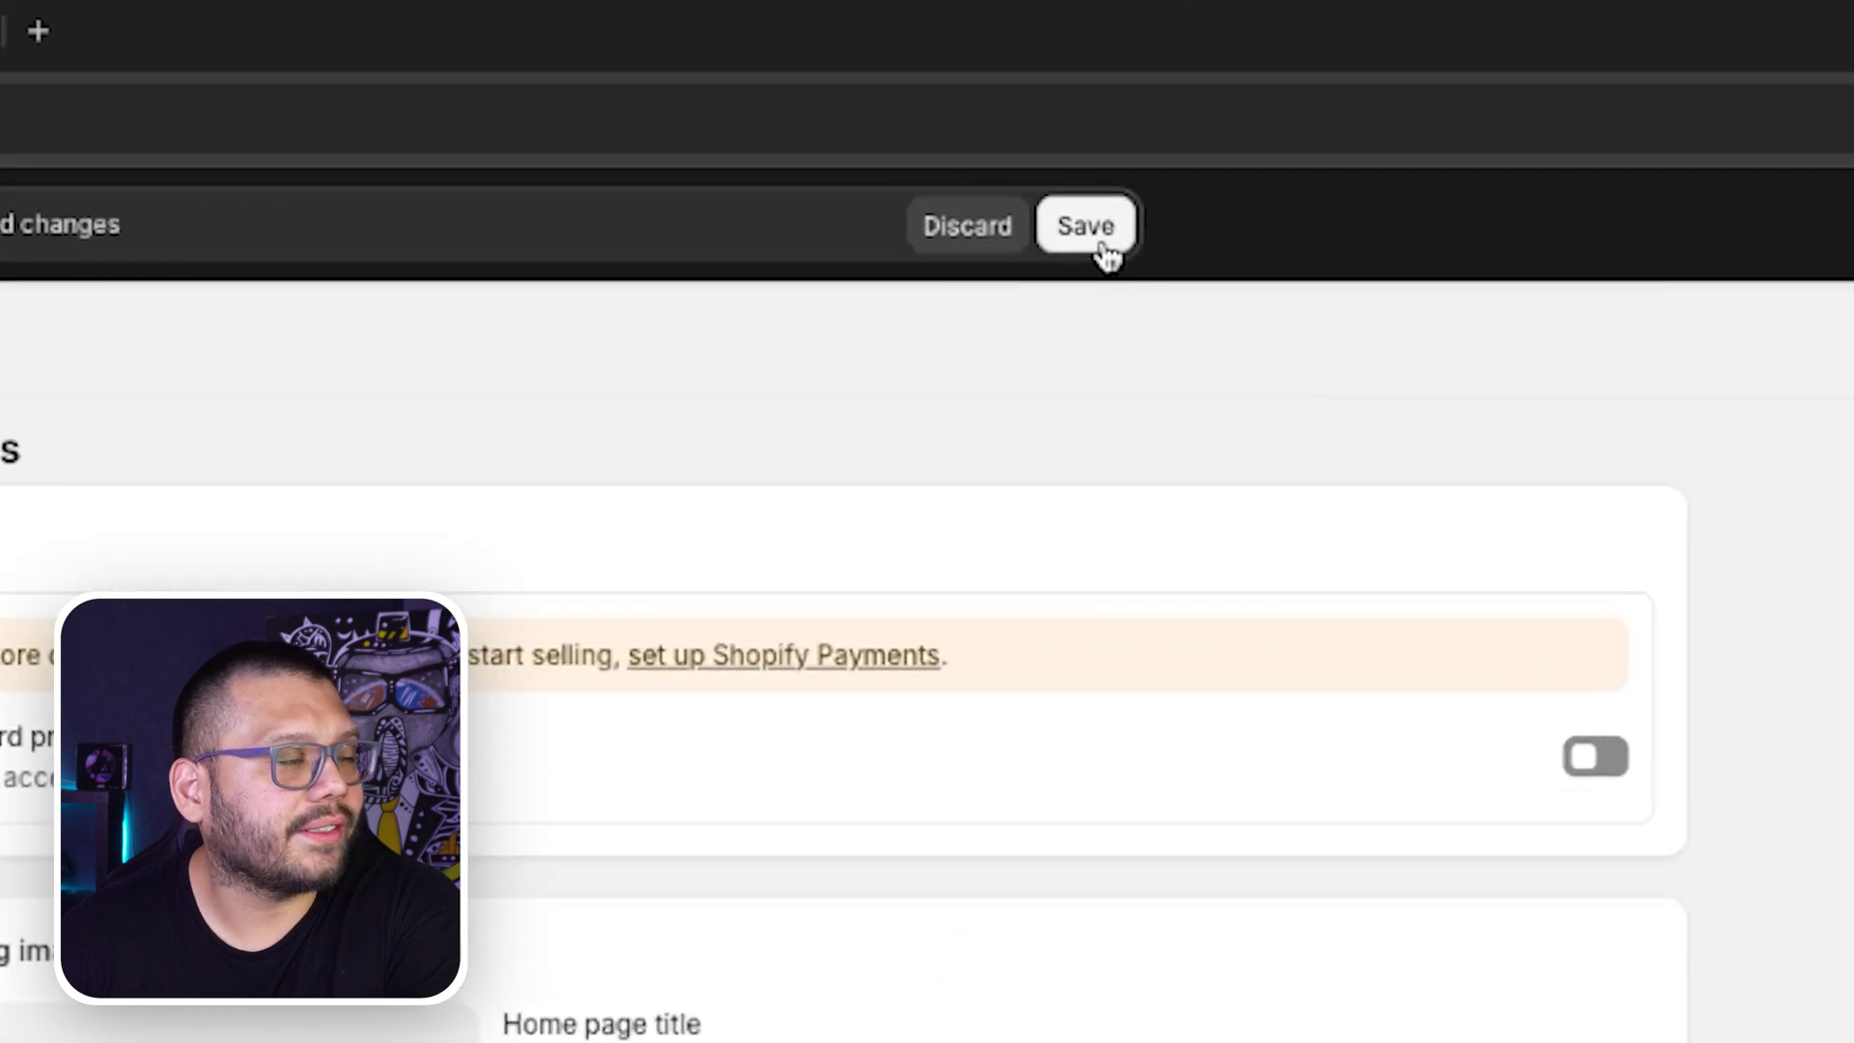
{"action": "left_click", "coordinate": [1183, 29]}
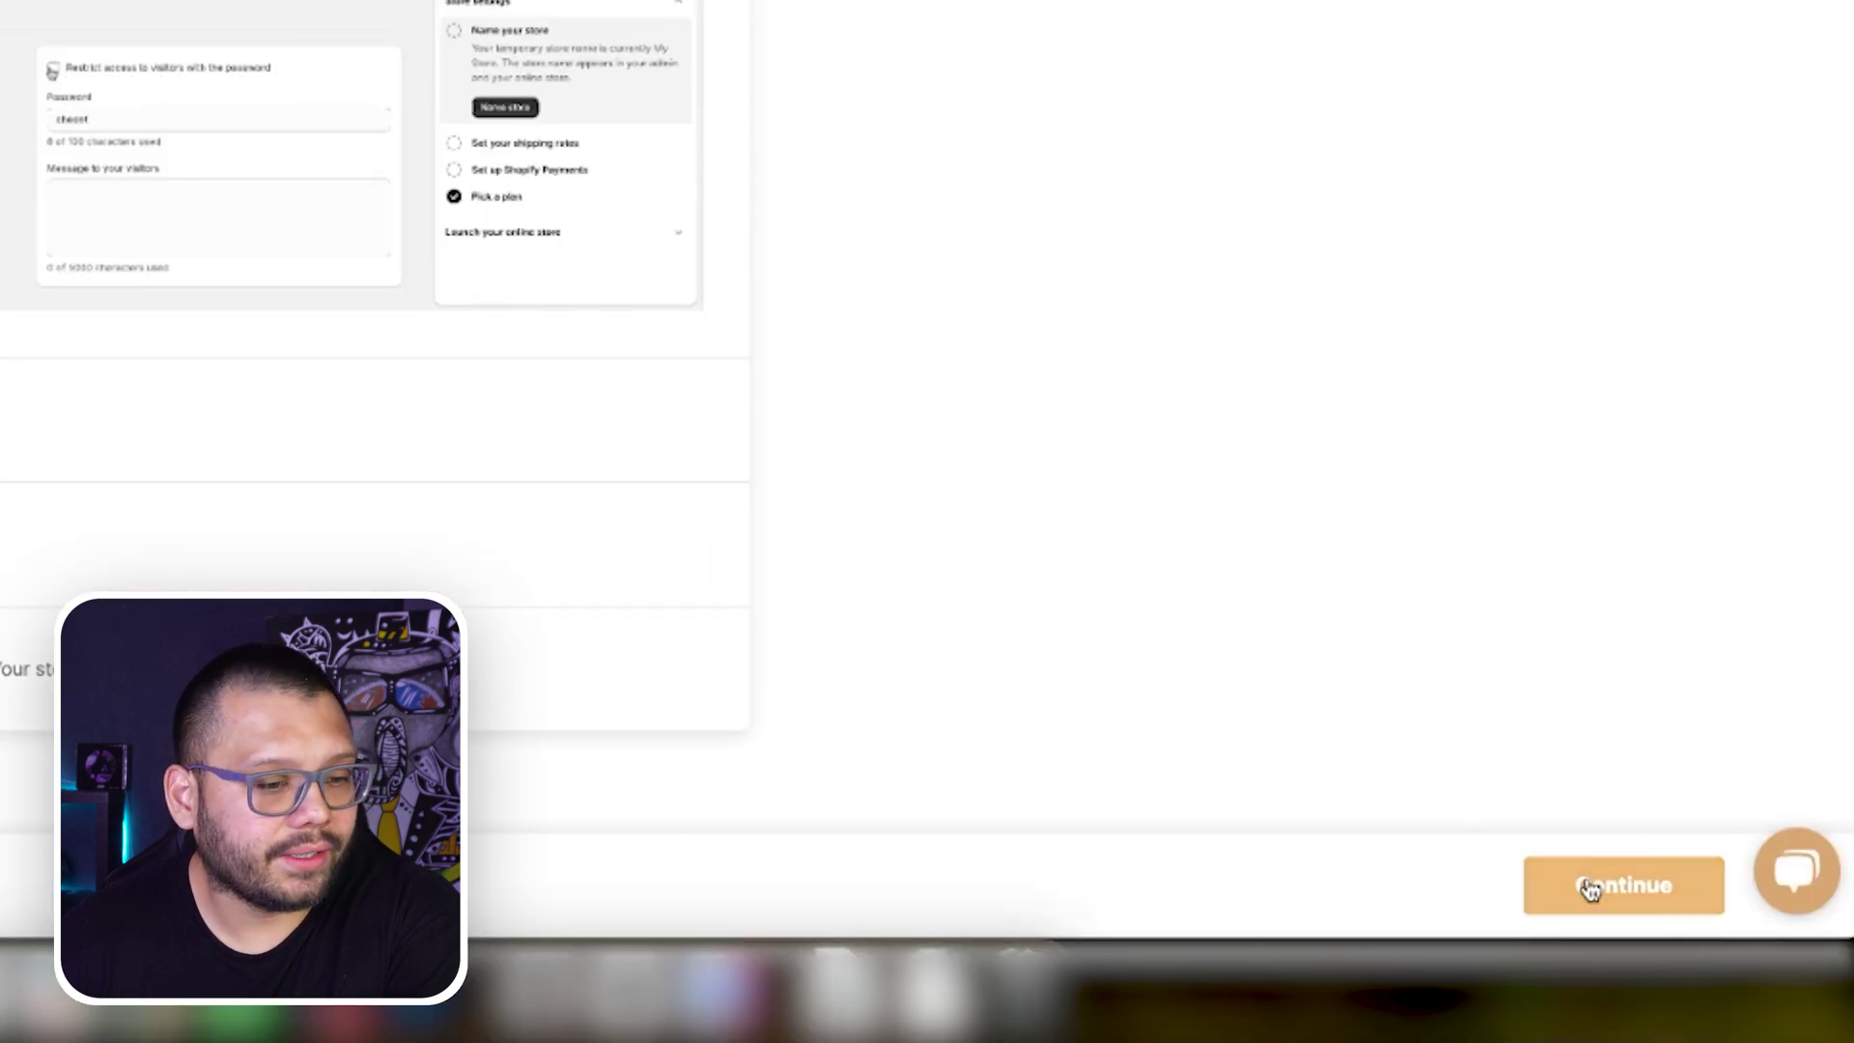
{"action": "left_click", "coordinate": [1590, 886]}
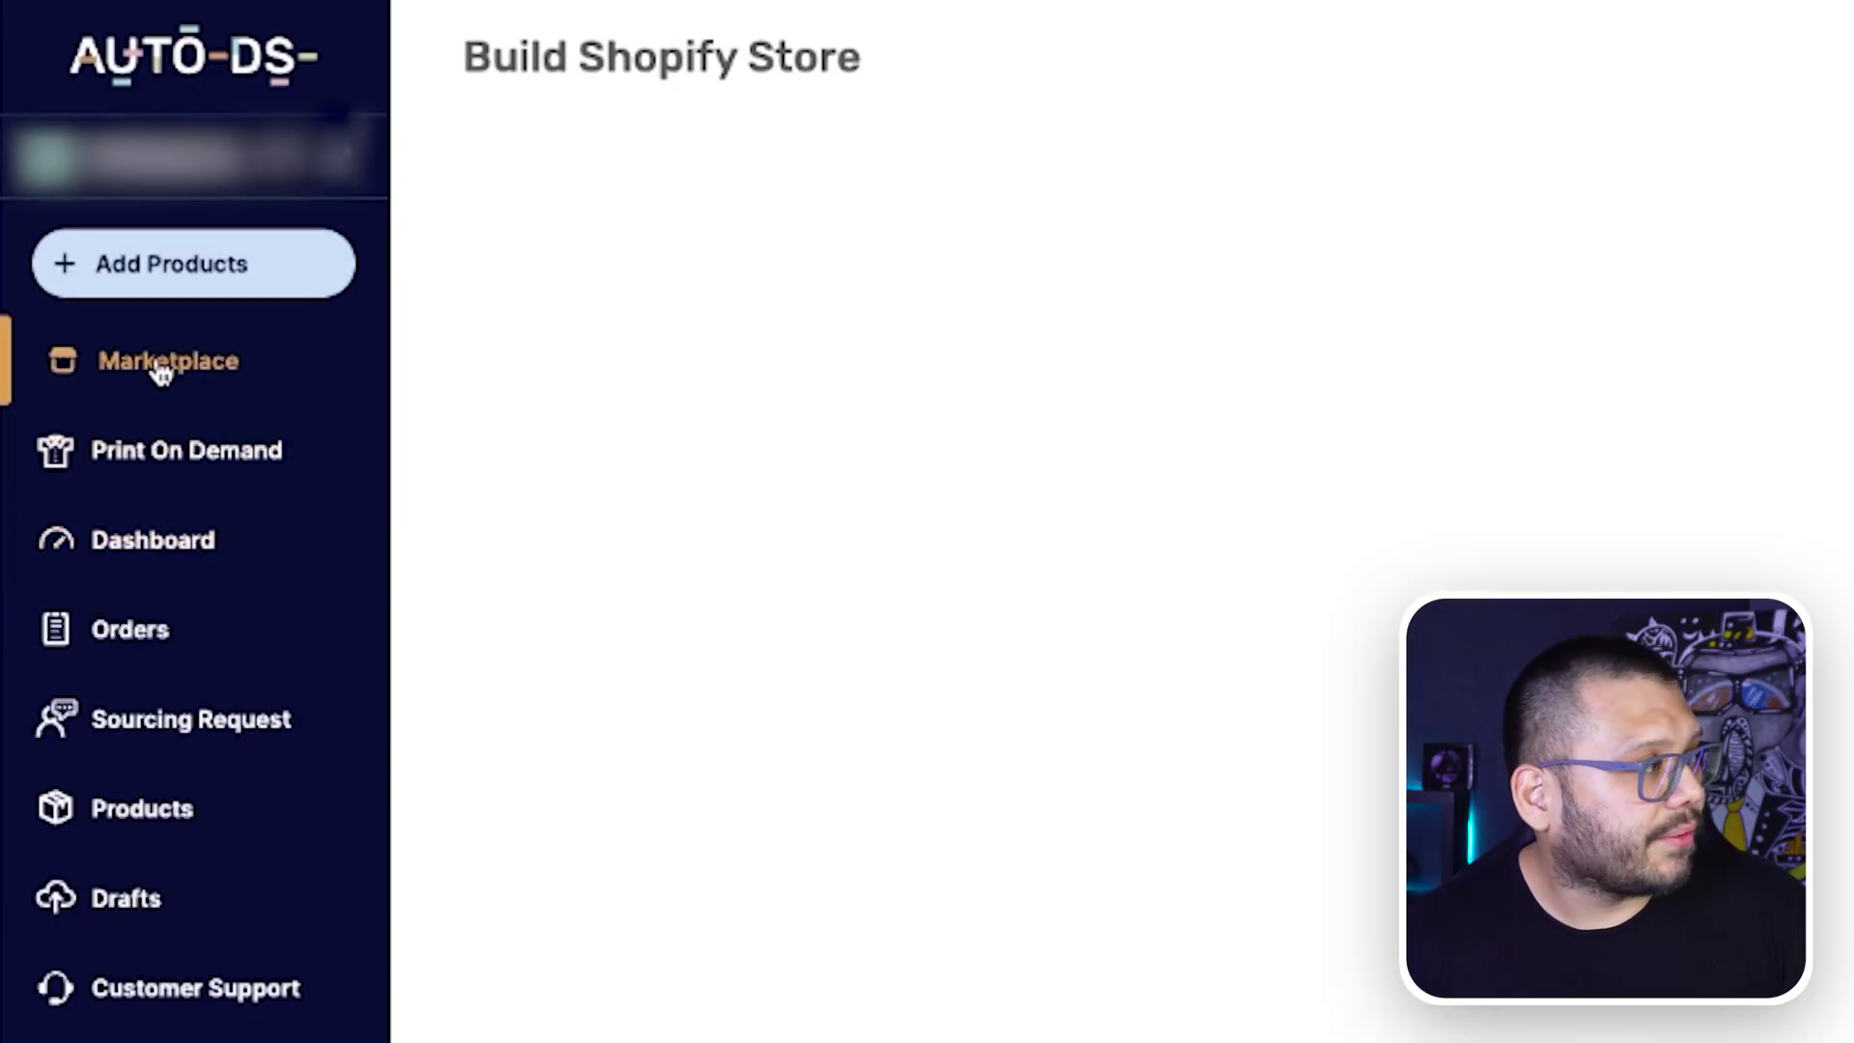
Step: Open Hand-Picked Products and scroll to the $1.56 garlic crusher press
{"action": "left_click", "coordinate": [184, 462]}
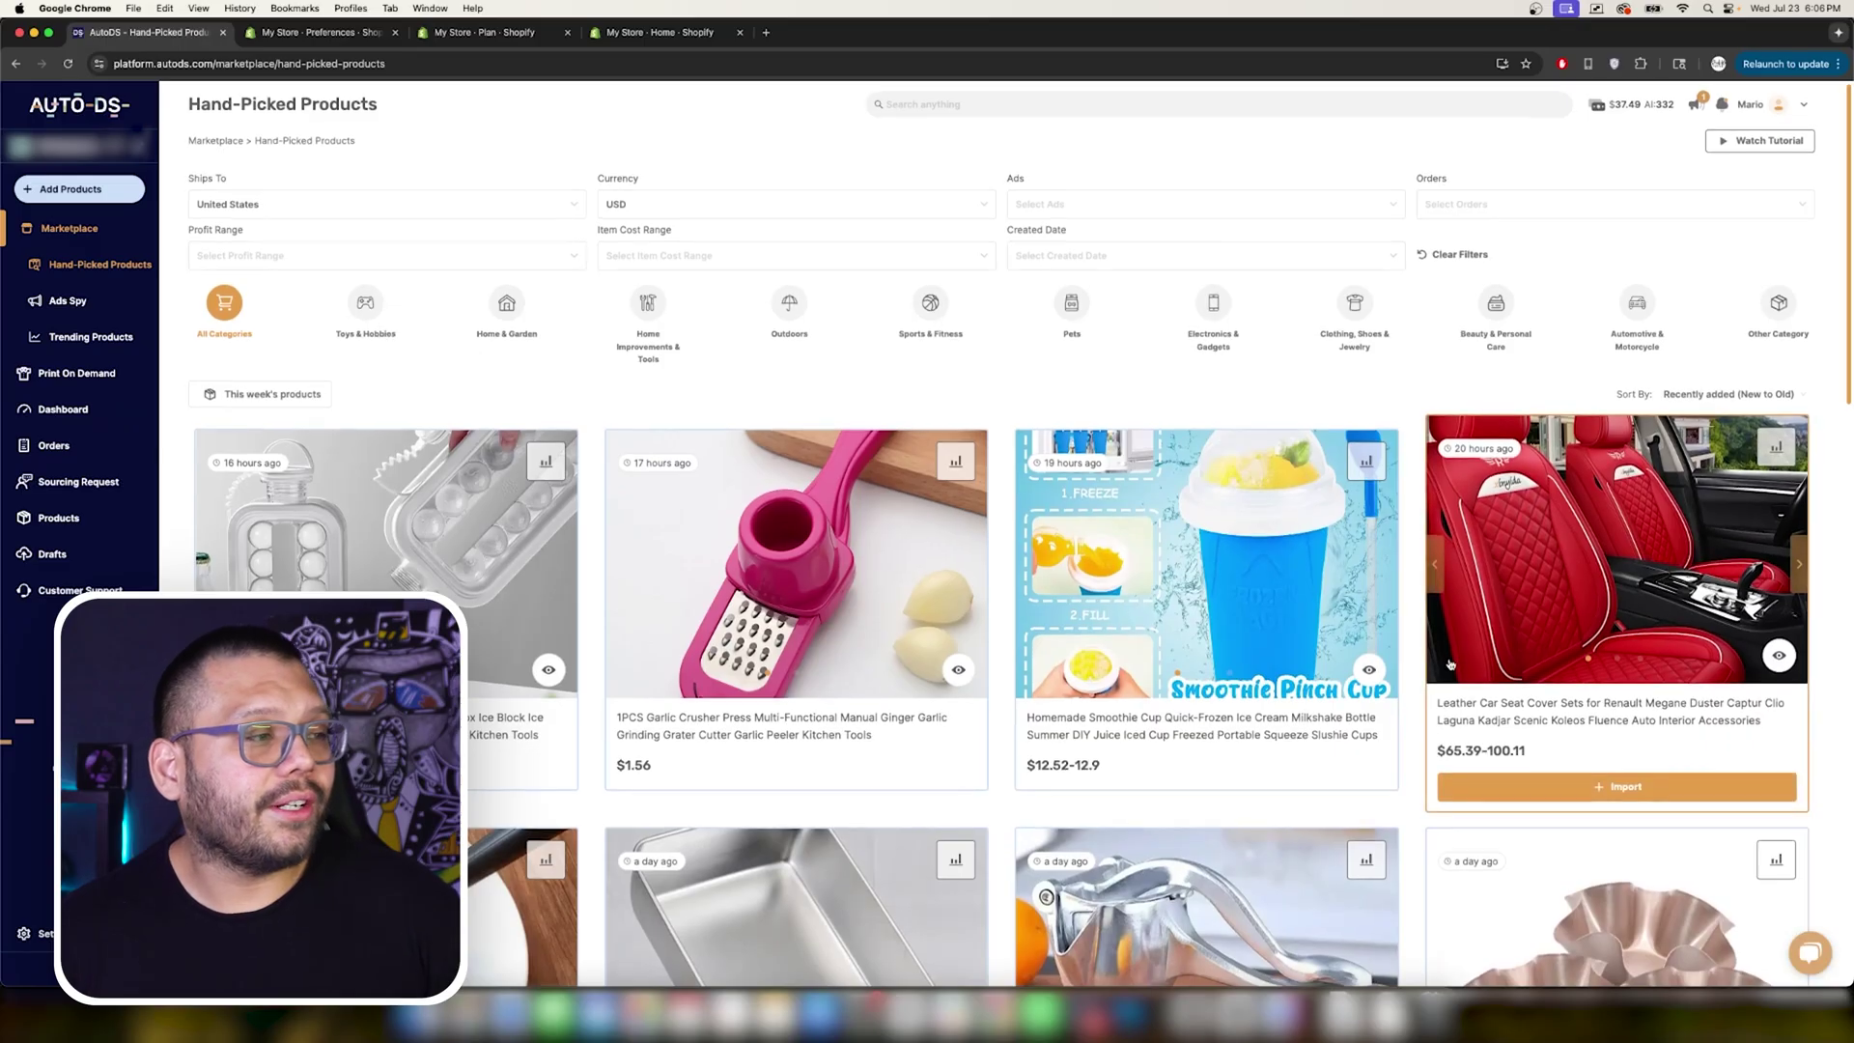
{"action": "scroll", "coordinate": [1450, 662], "scroll_direction": "down", "scroll_amount": 2}
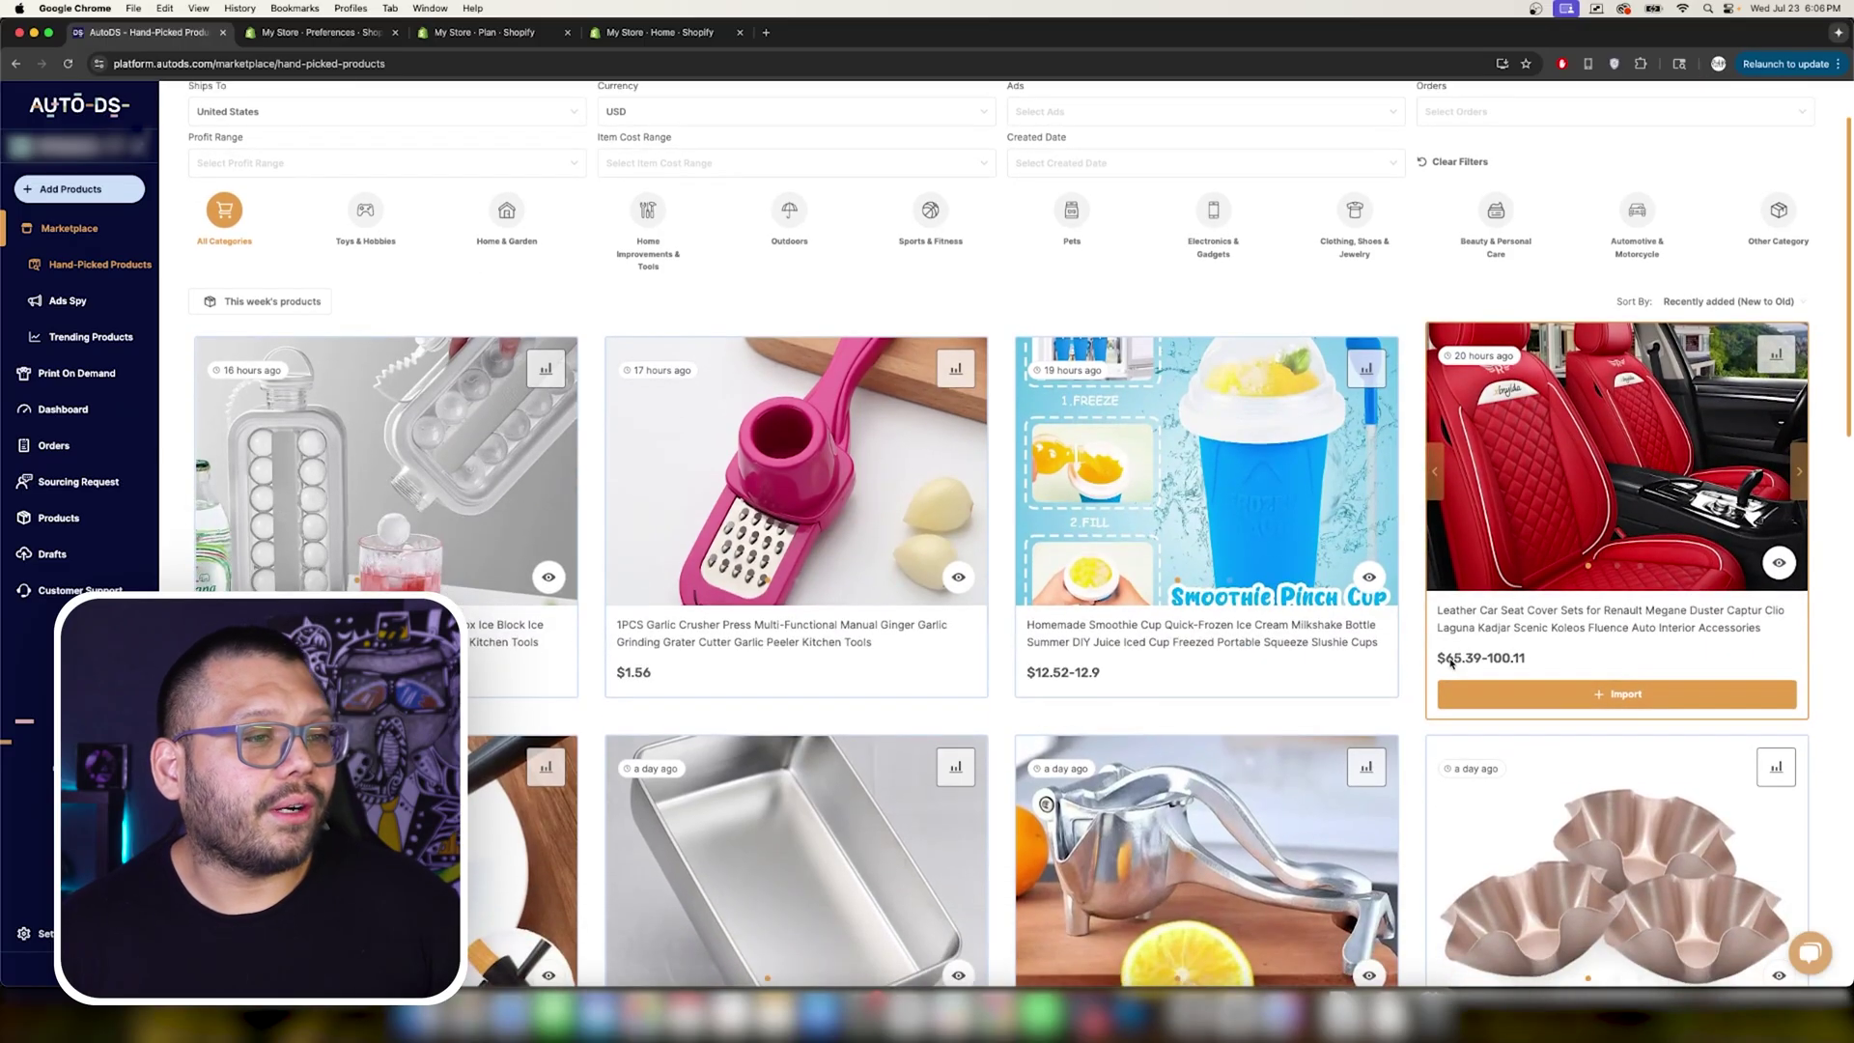
{"action": "scroll", "coordinate": [1450, 663], "scroll_direction": "down", "scroll_amount": 3}
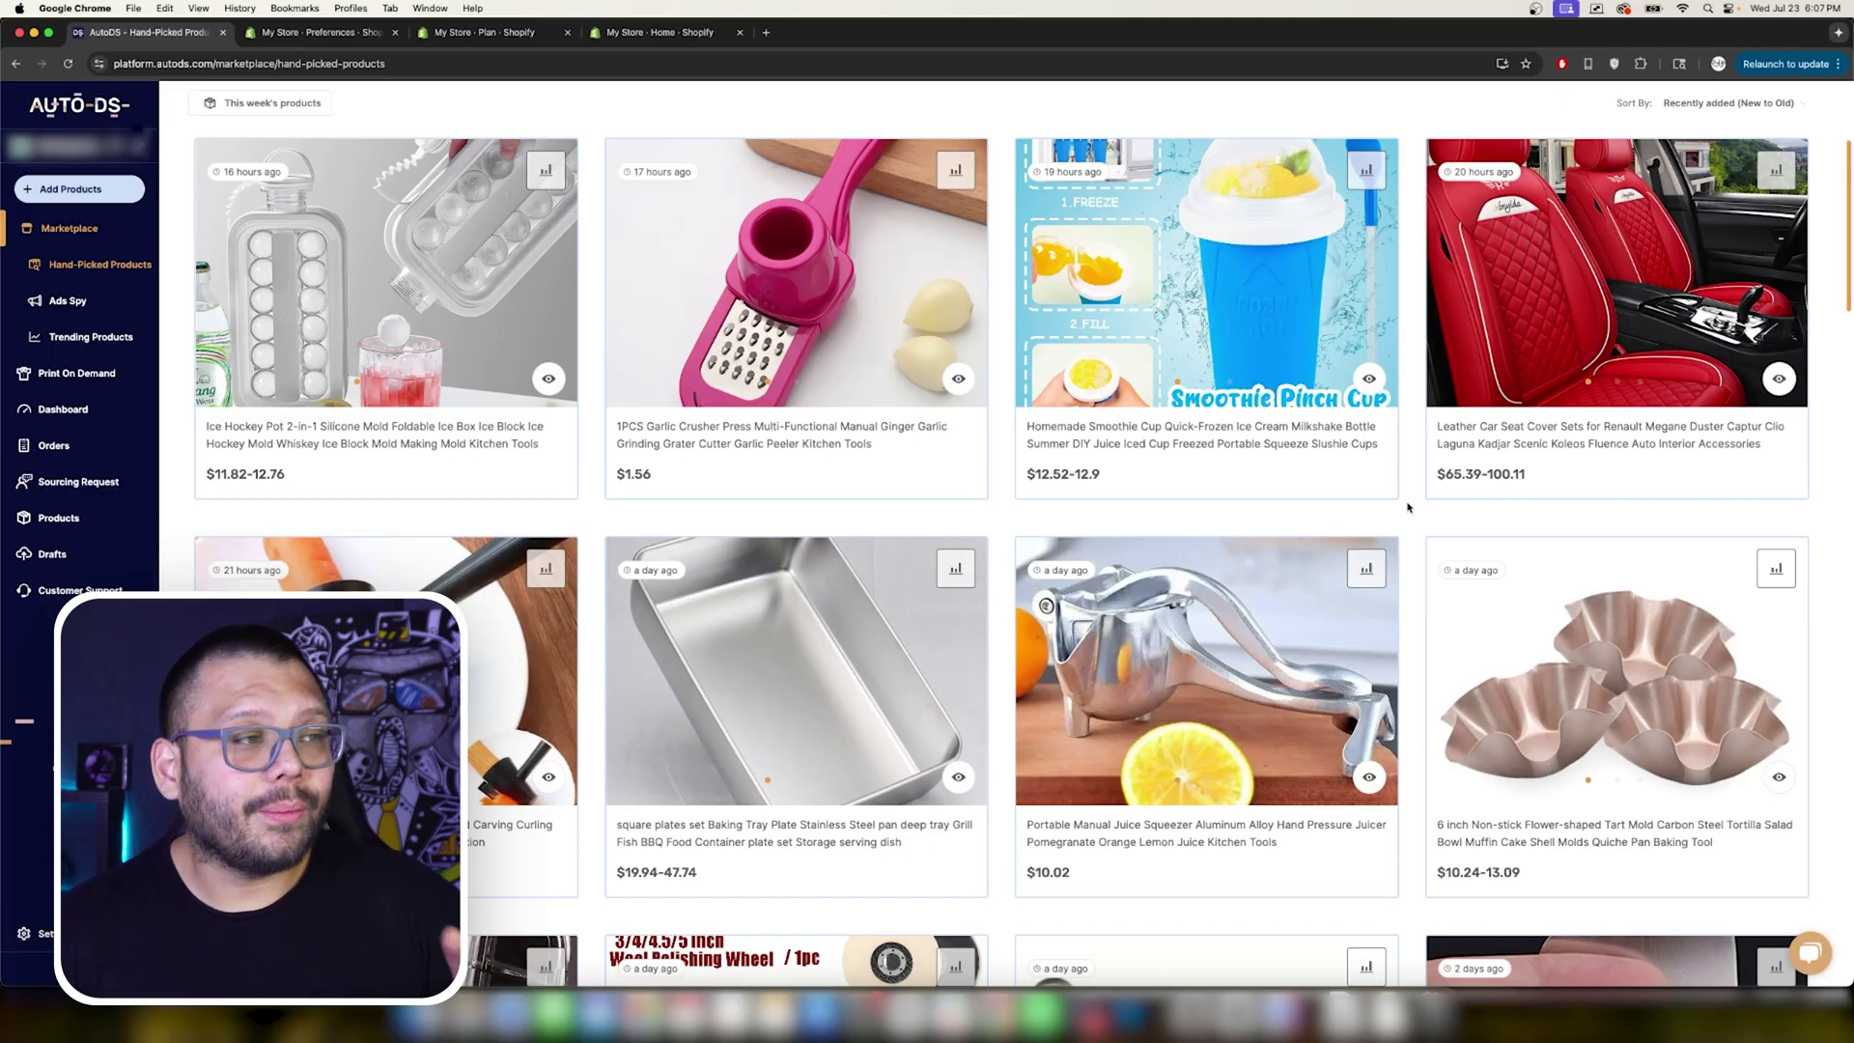
{"action": "mouse_move", "coordinate": [1381, 500]}
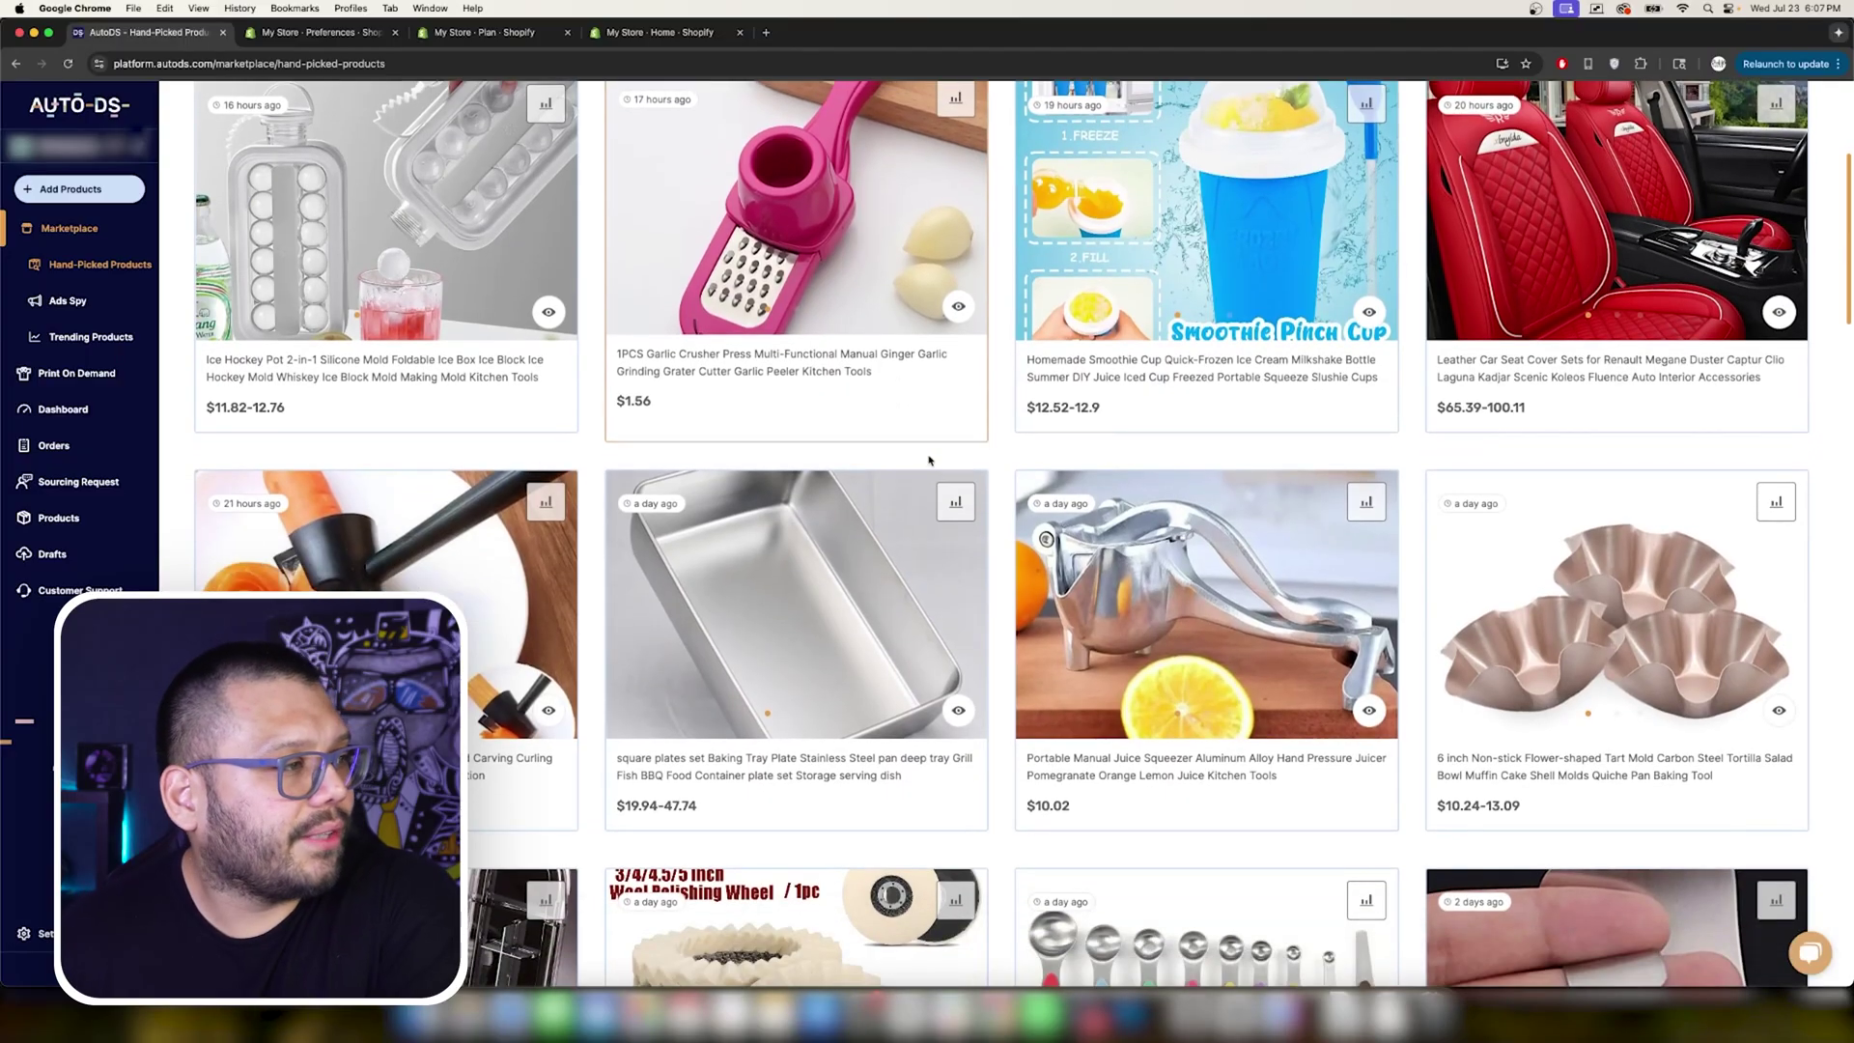
Step: Open the 1PCS Garlic Crusher Press analysis and review its $23.98 potential profit
{"action": "left_click", "coordinate": [855, 283]}
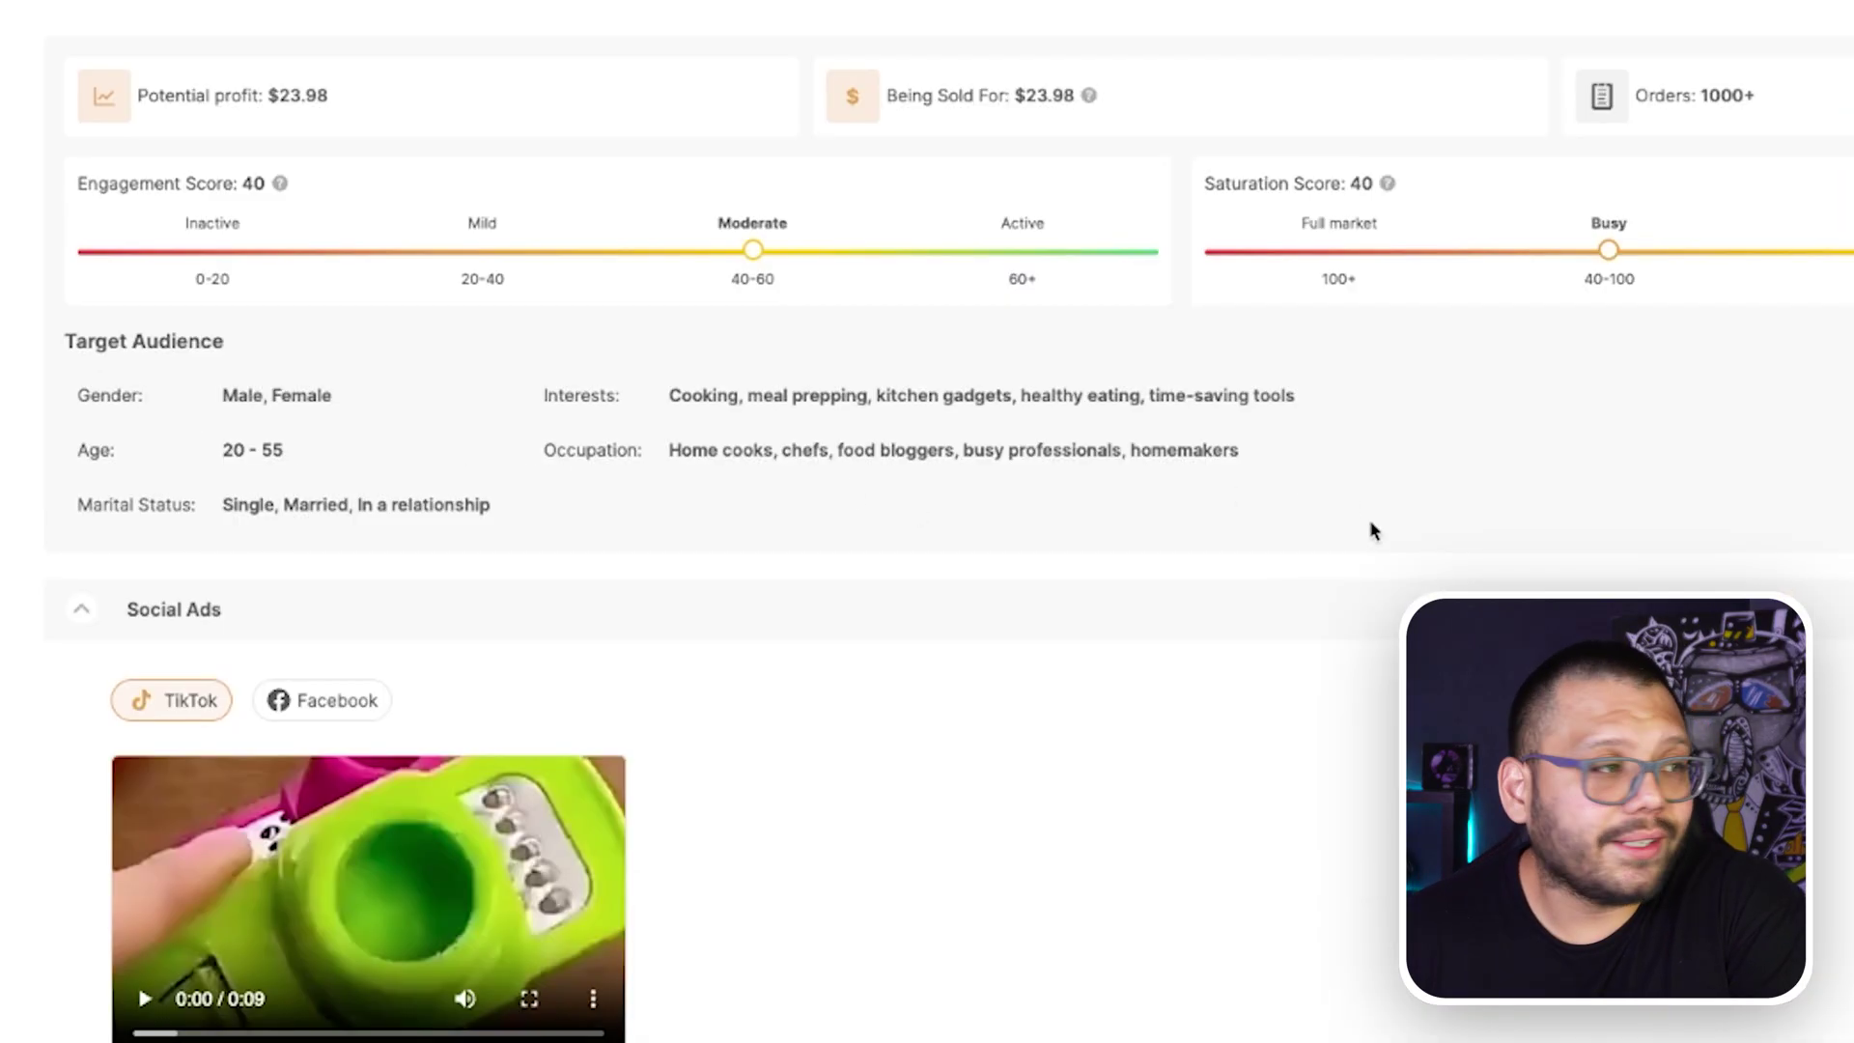
{"action": "scroll", "coordinate": [1282, 934], "scroll_direction": "down", "scroll_amount": 5}
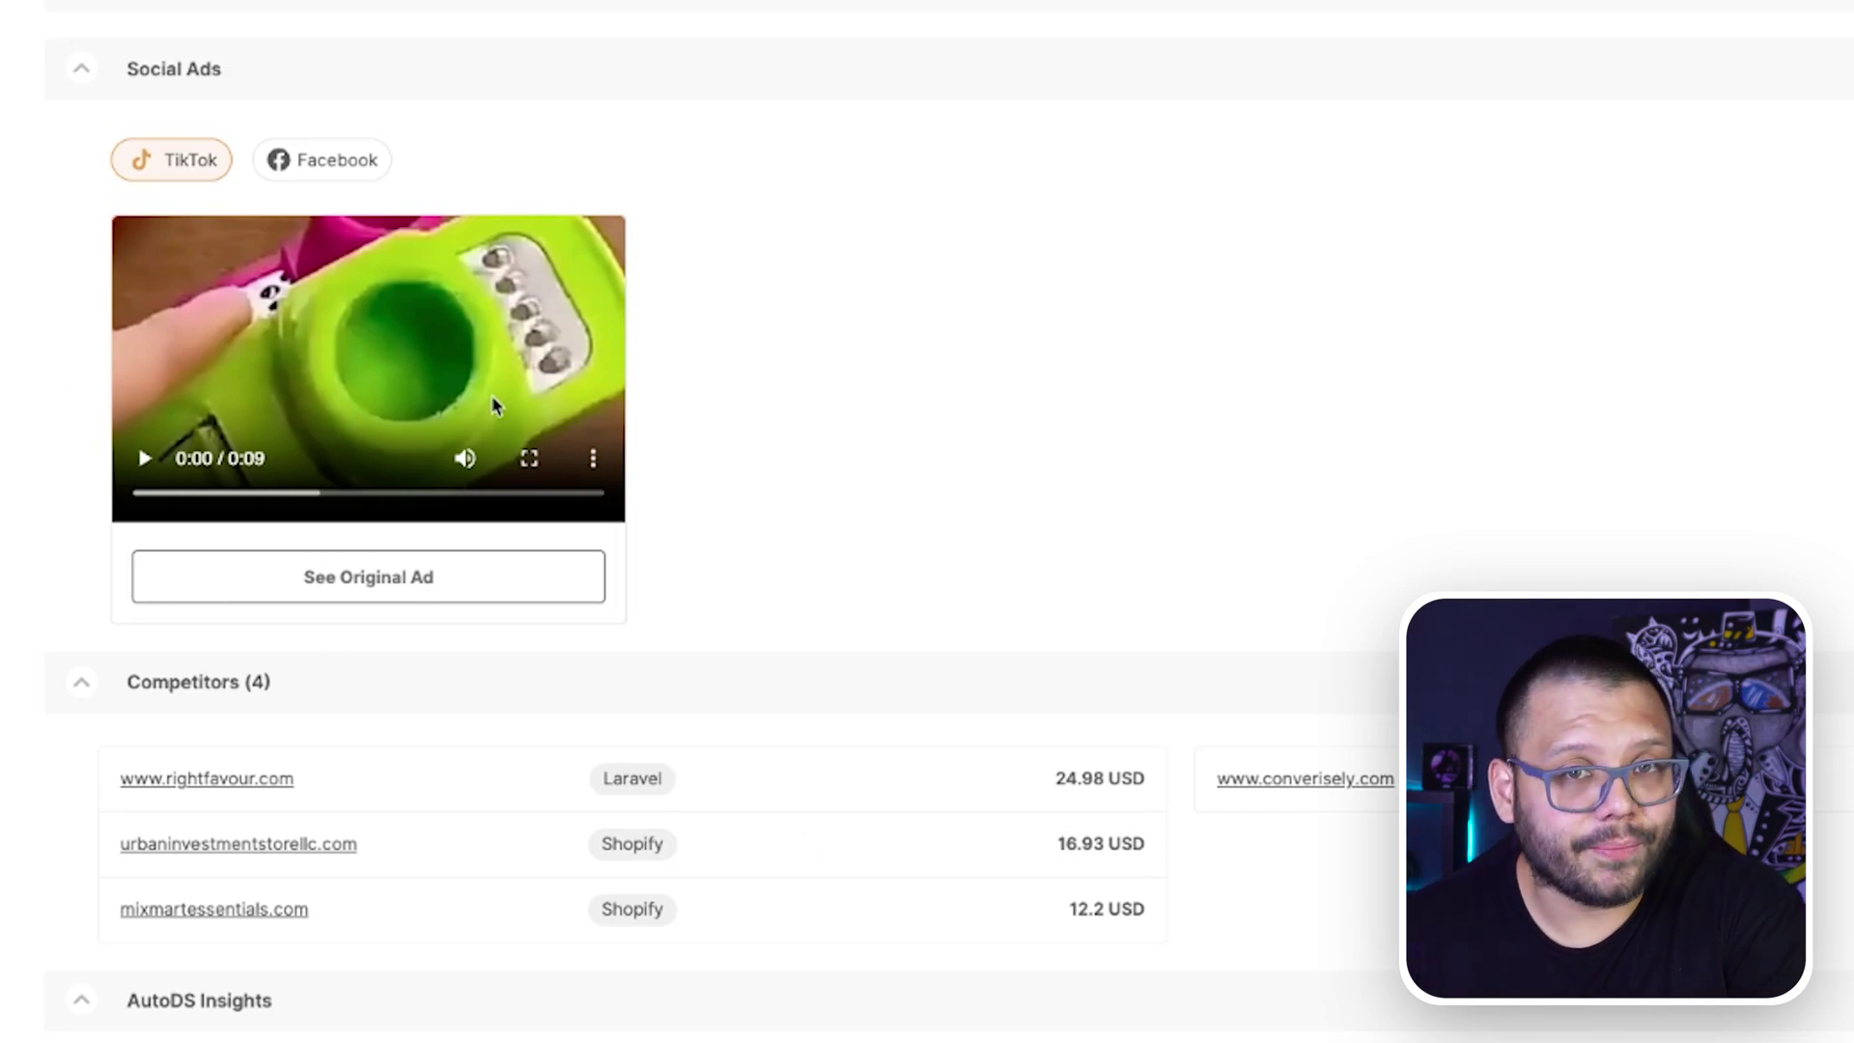
Step: View the garlic crusher's Facebook ads and open the mixmartessentials.com competitor listing
{"action": "left_click", "coordinate": [328, 166]}
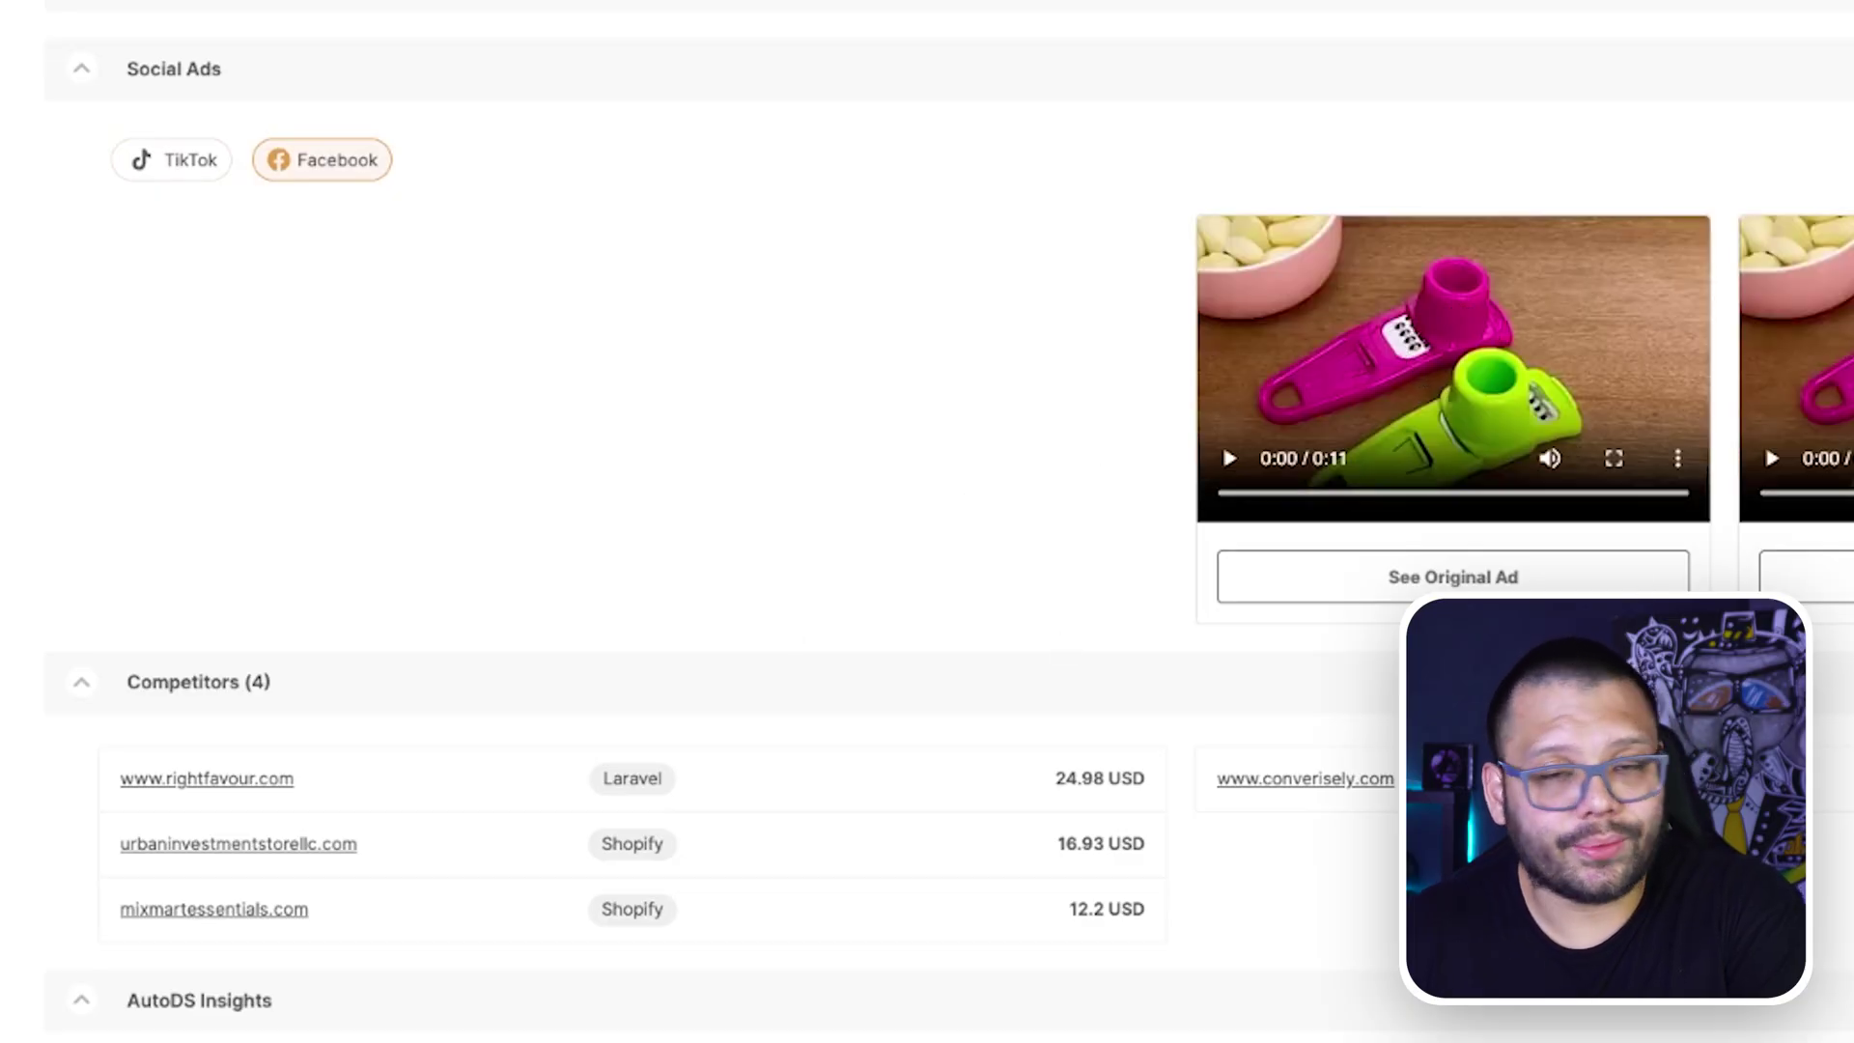
{"action": "scroll", "coordinate": [927, 521], "scroll_direction": "down", "scroll_amount": 4}
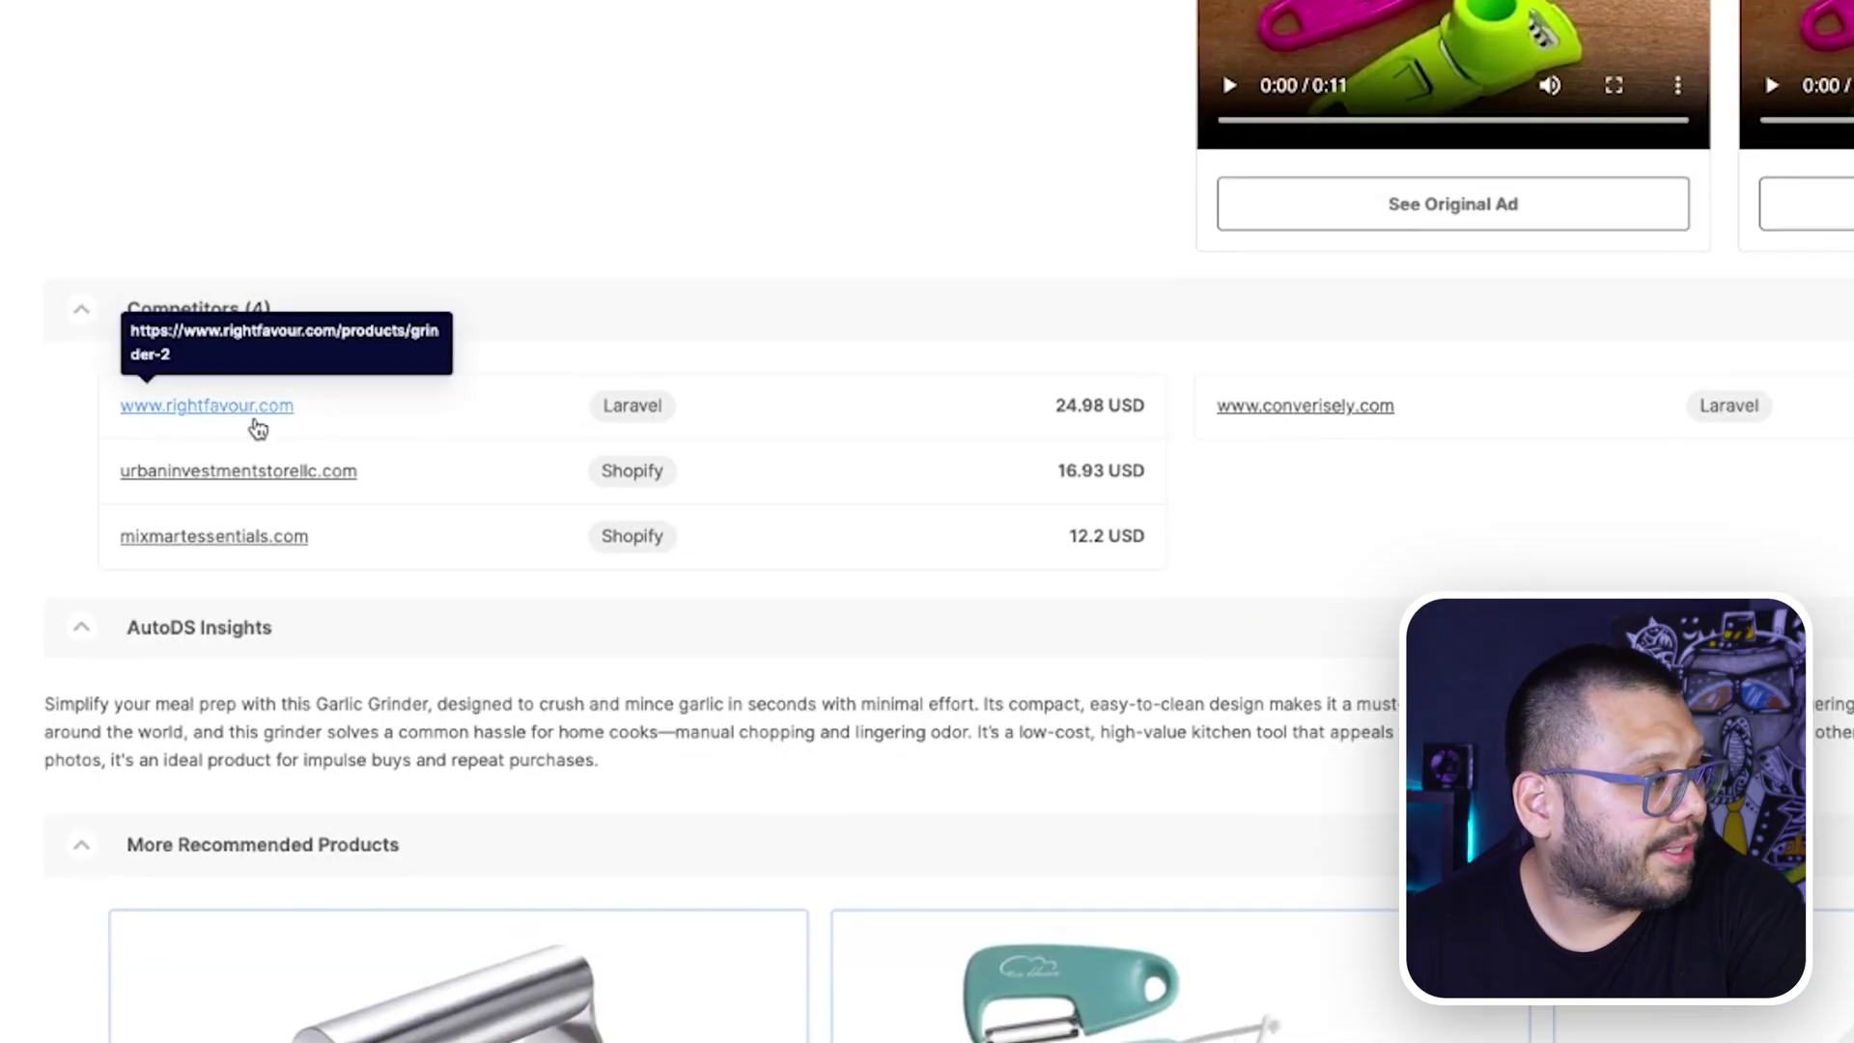
{"action": "left_click", "coordinate": [259, 537]}
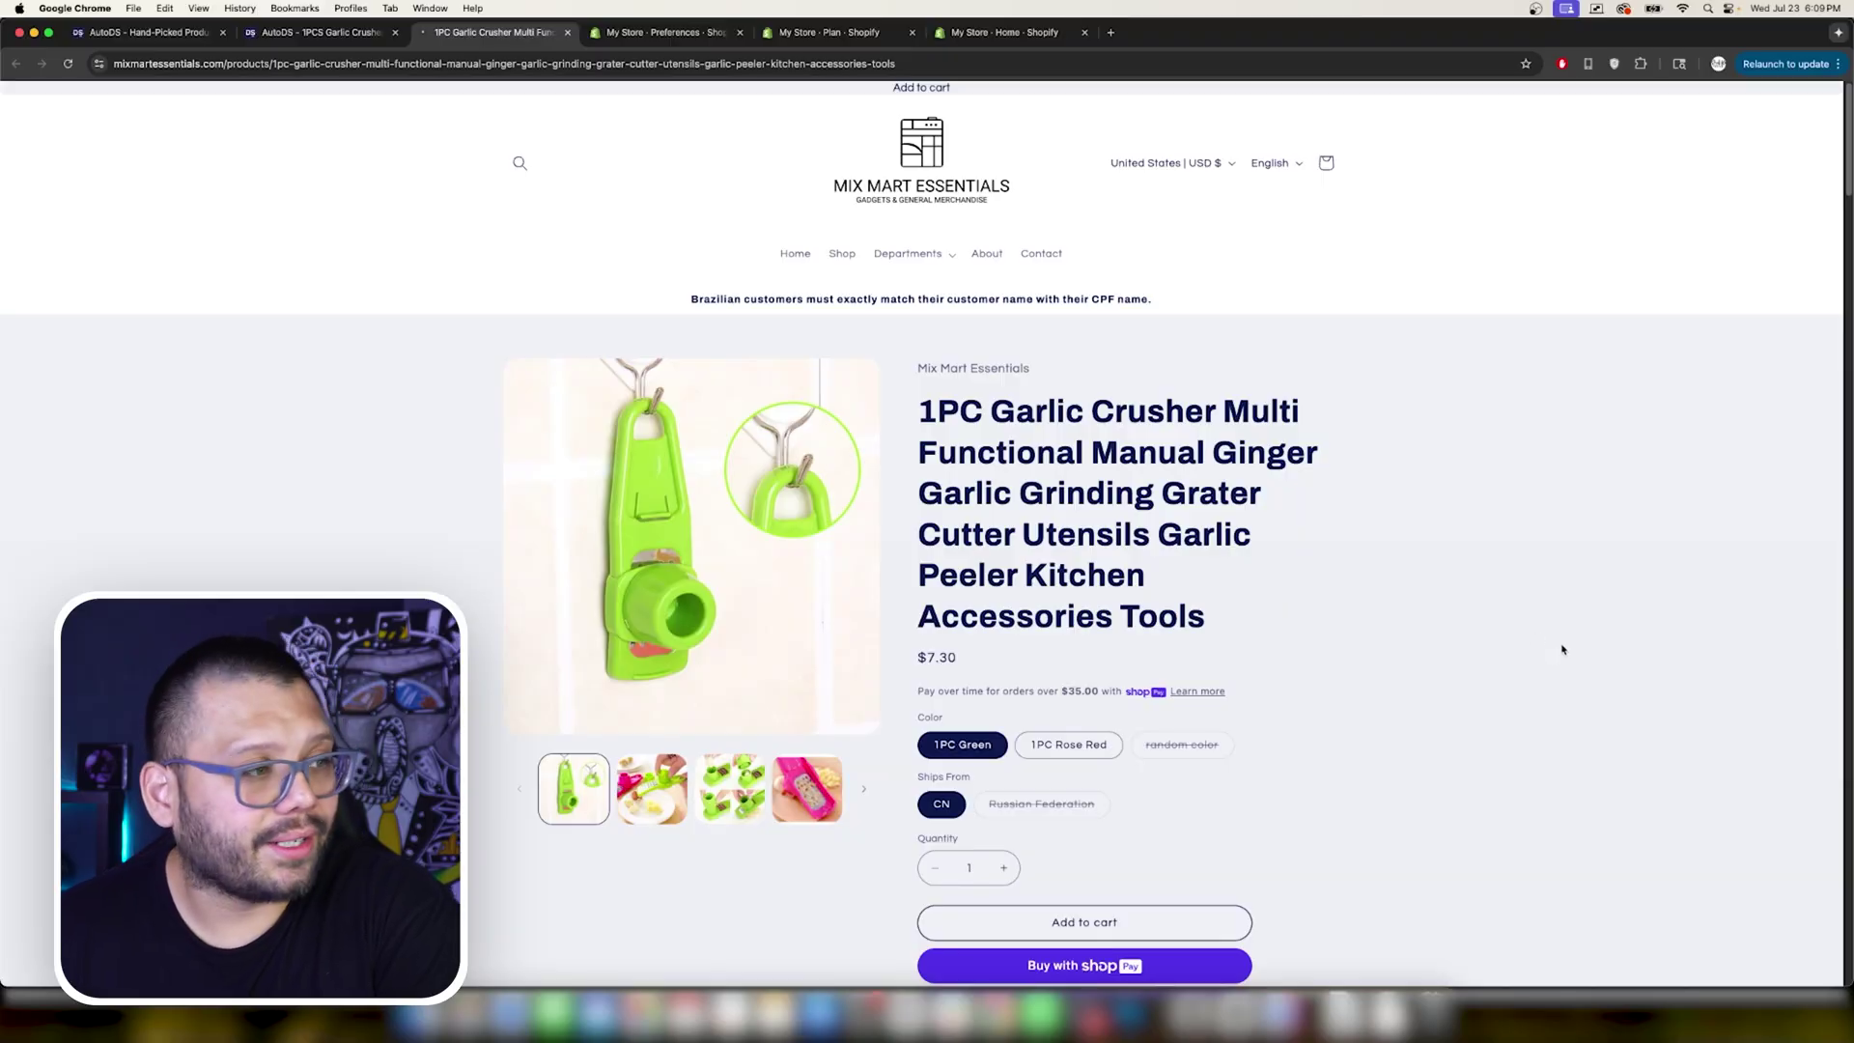
Step: Scroll through the garlic crusher product page's description, photos and reviews
{"action": "scroll", "coordinate": [1079, 582], "scroll_direction": "down", "scroll_amount": 10}
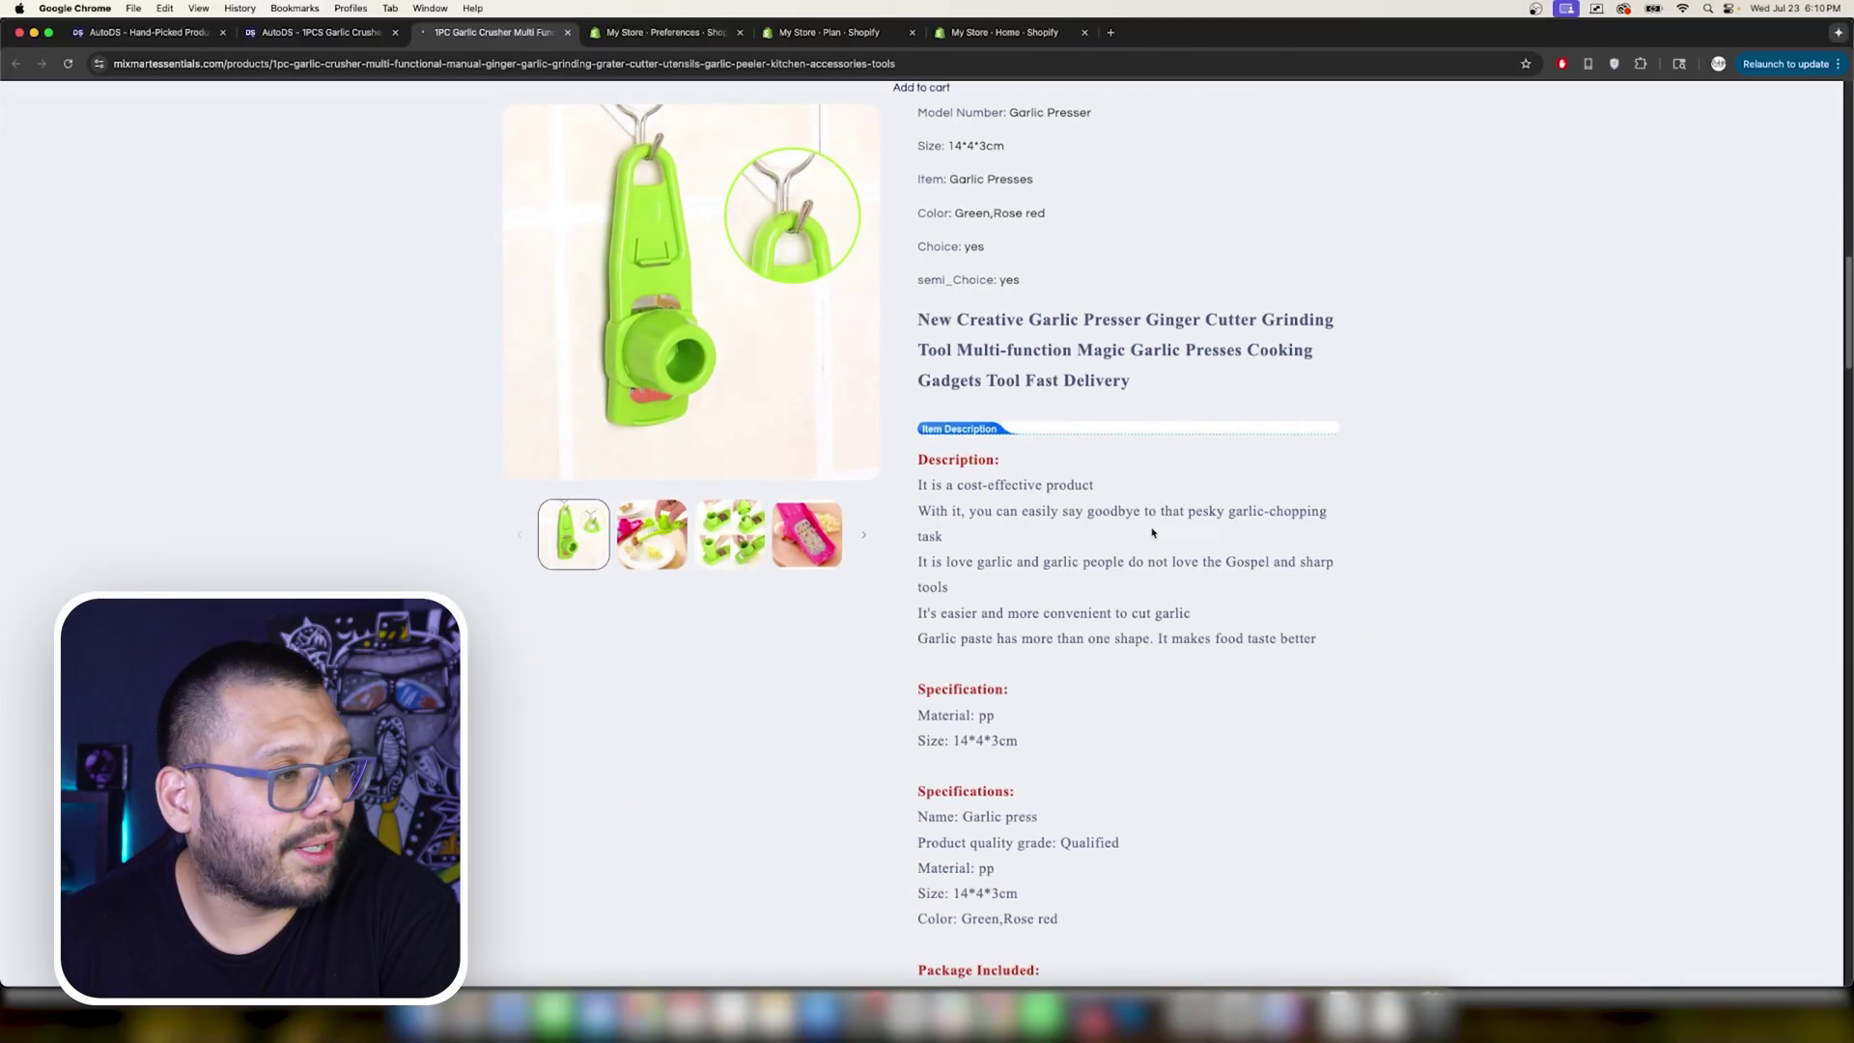
{"action": "scroll", "coordinate": [1152, 532], "scroll_direction": "down", "scroll_amount": 1}
{"action": "scroll", "coordinate": [1137, 569], "scroll_direction": "down", "scroll_amount": 20}
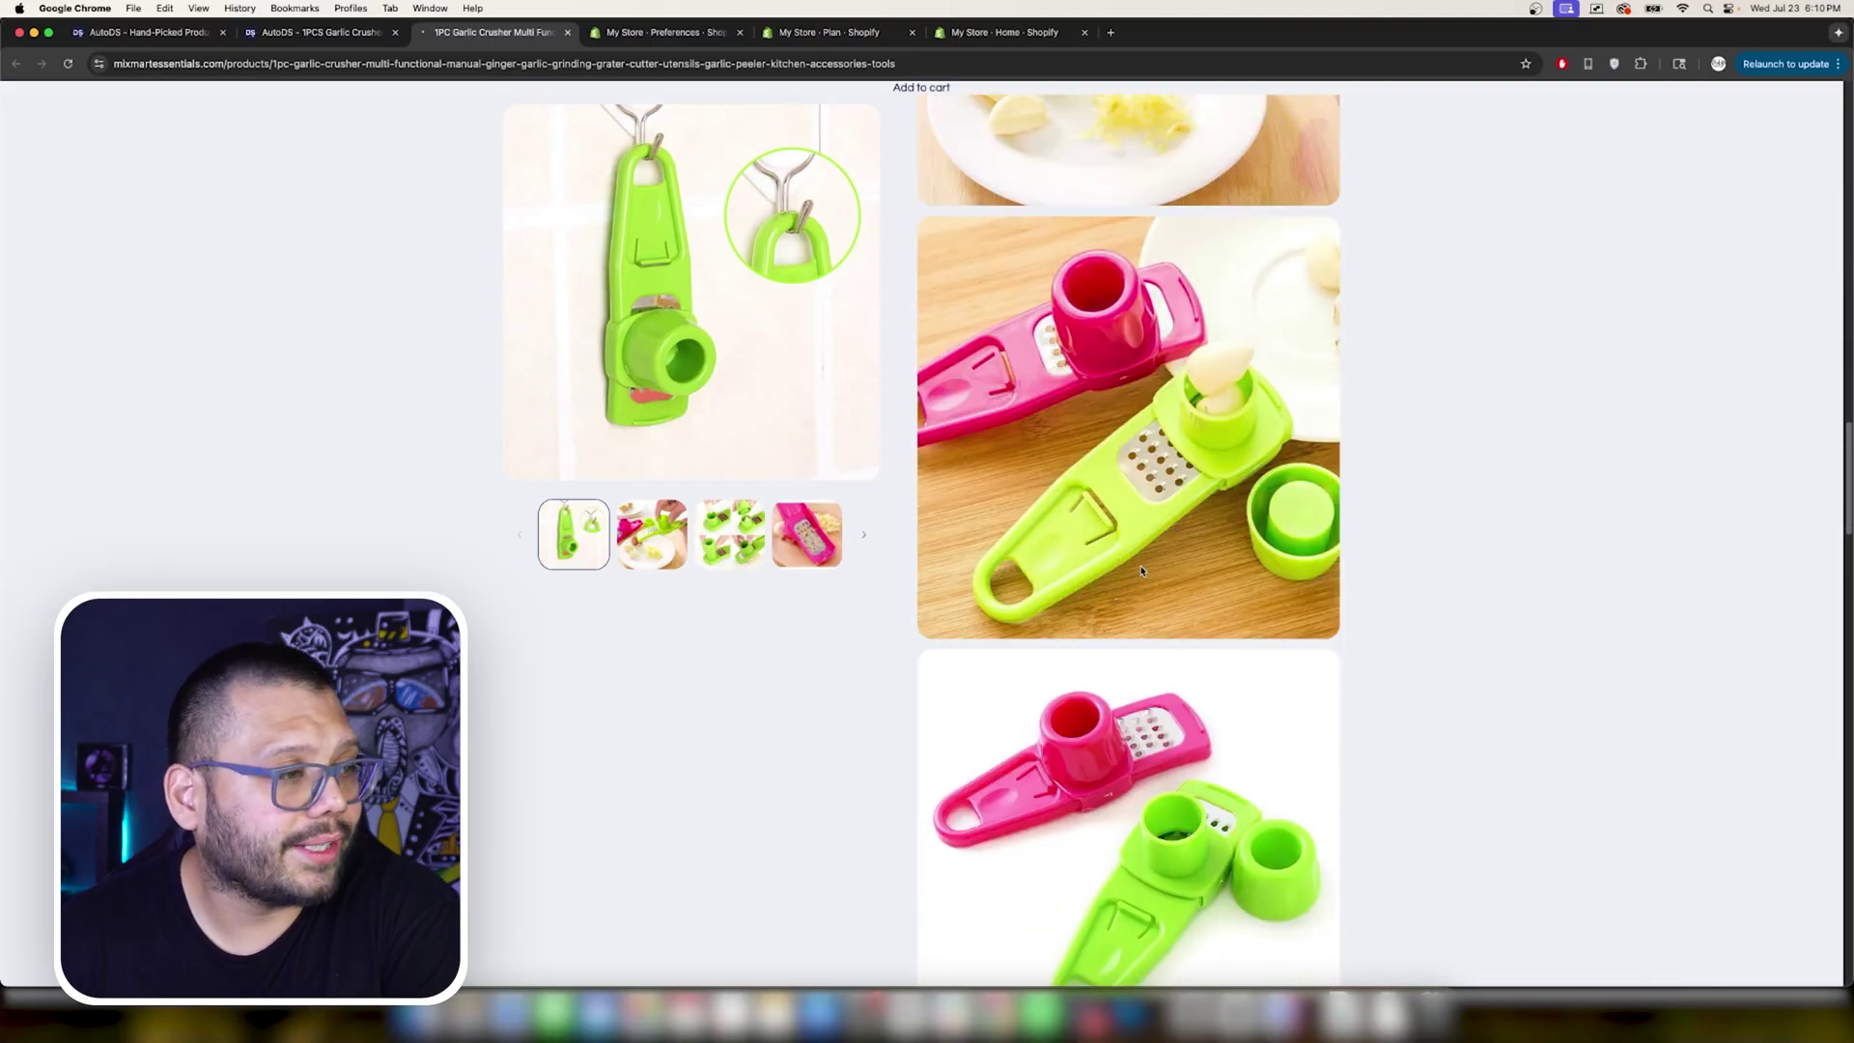
{"action": "scroll", "coordinate": [1140, 570], "scroll_direction": "down", "scroll_amount": 10}
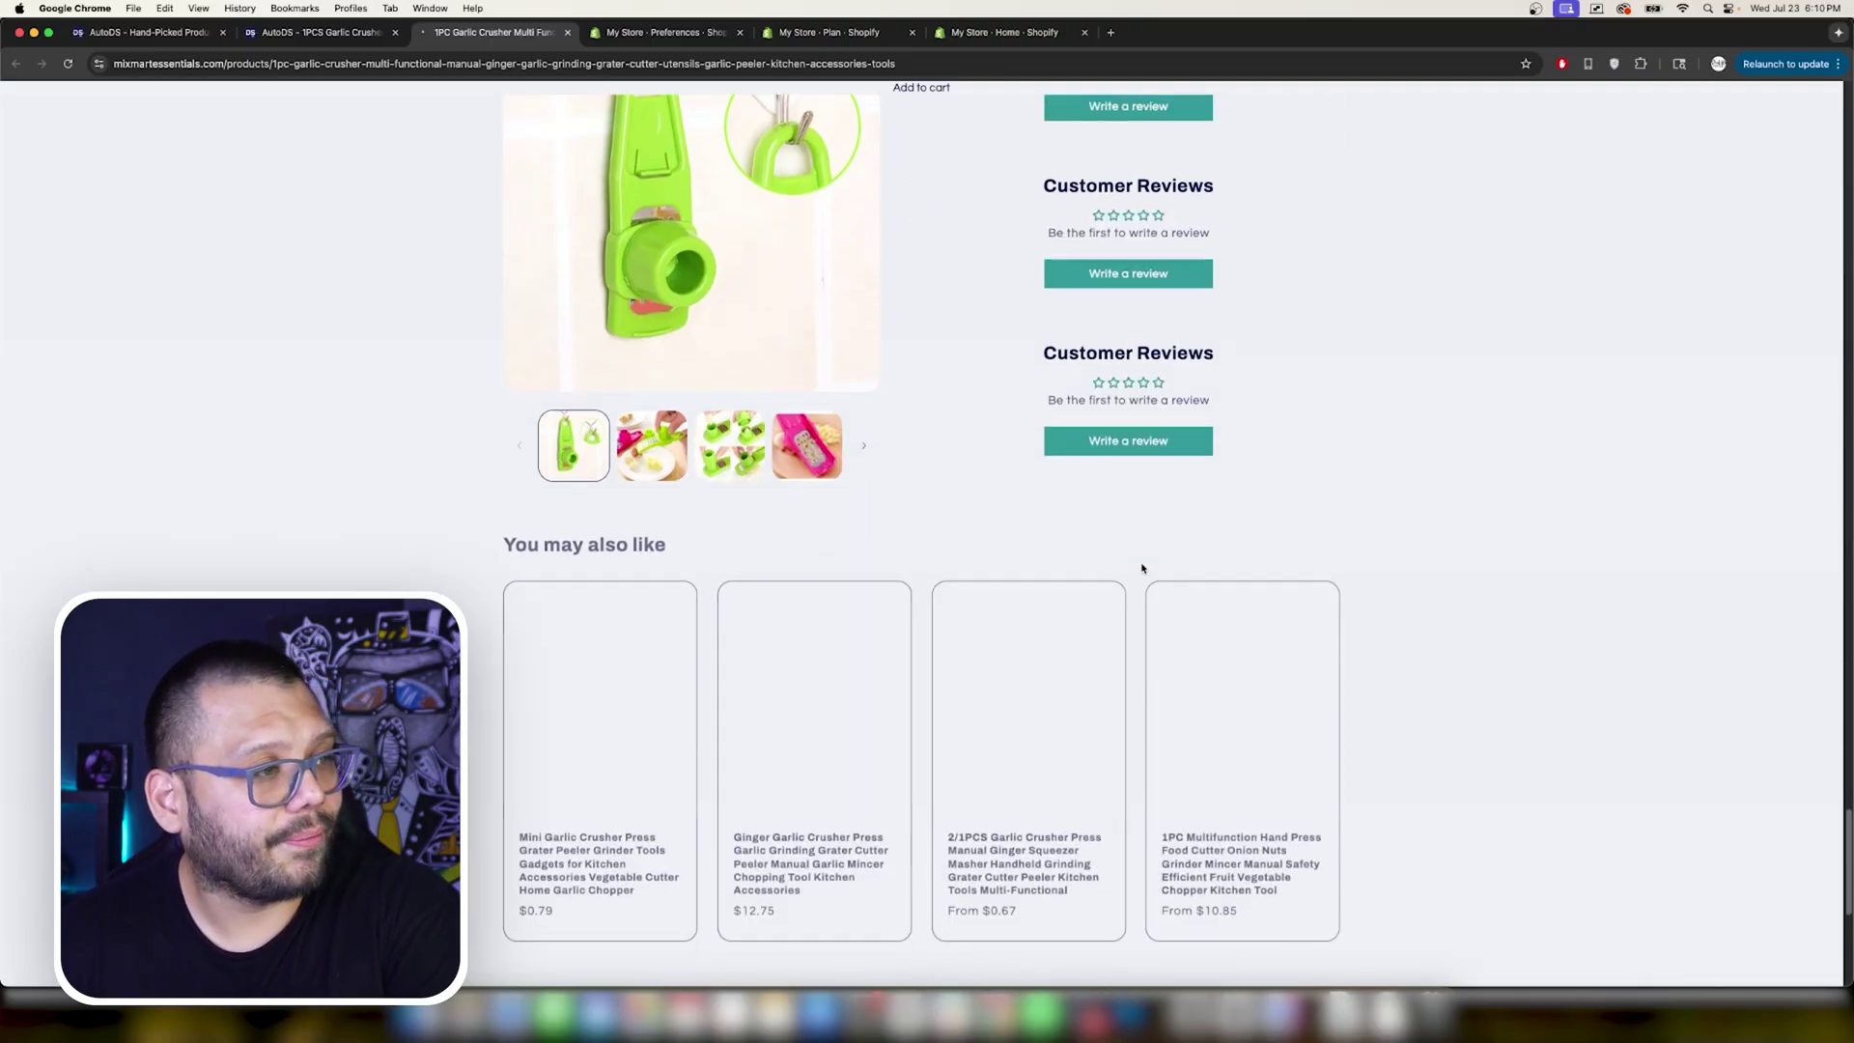
{"action": "scroll", "coordinate": [1152, 567], "scroll_direction": "up", "scroll_amount": 6}
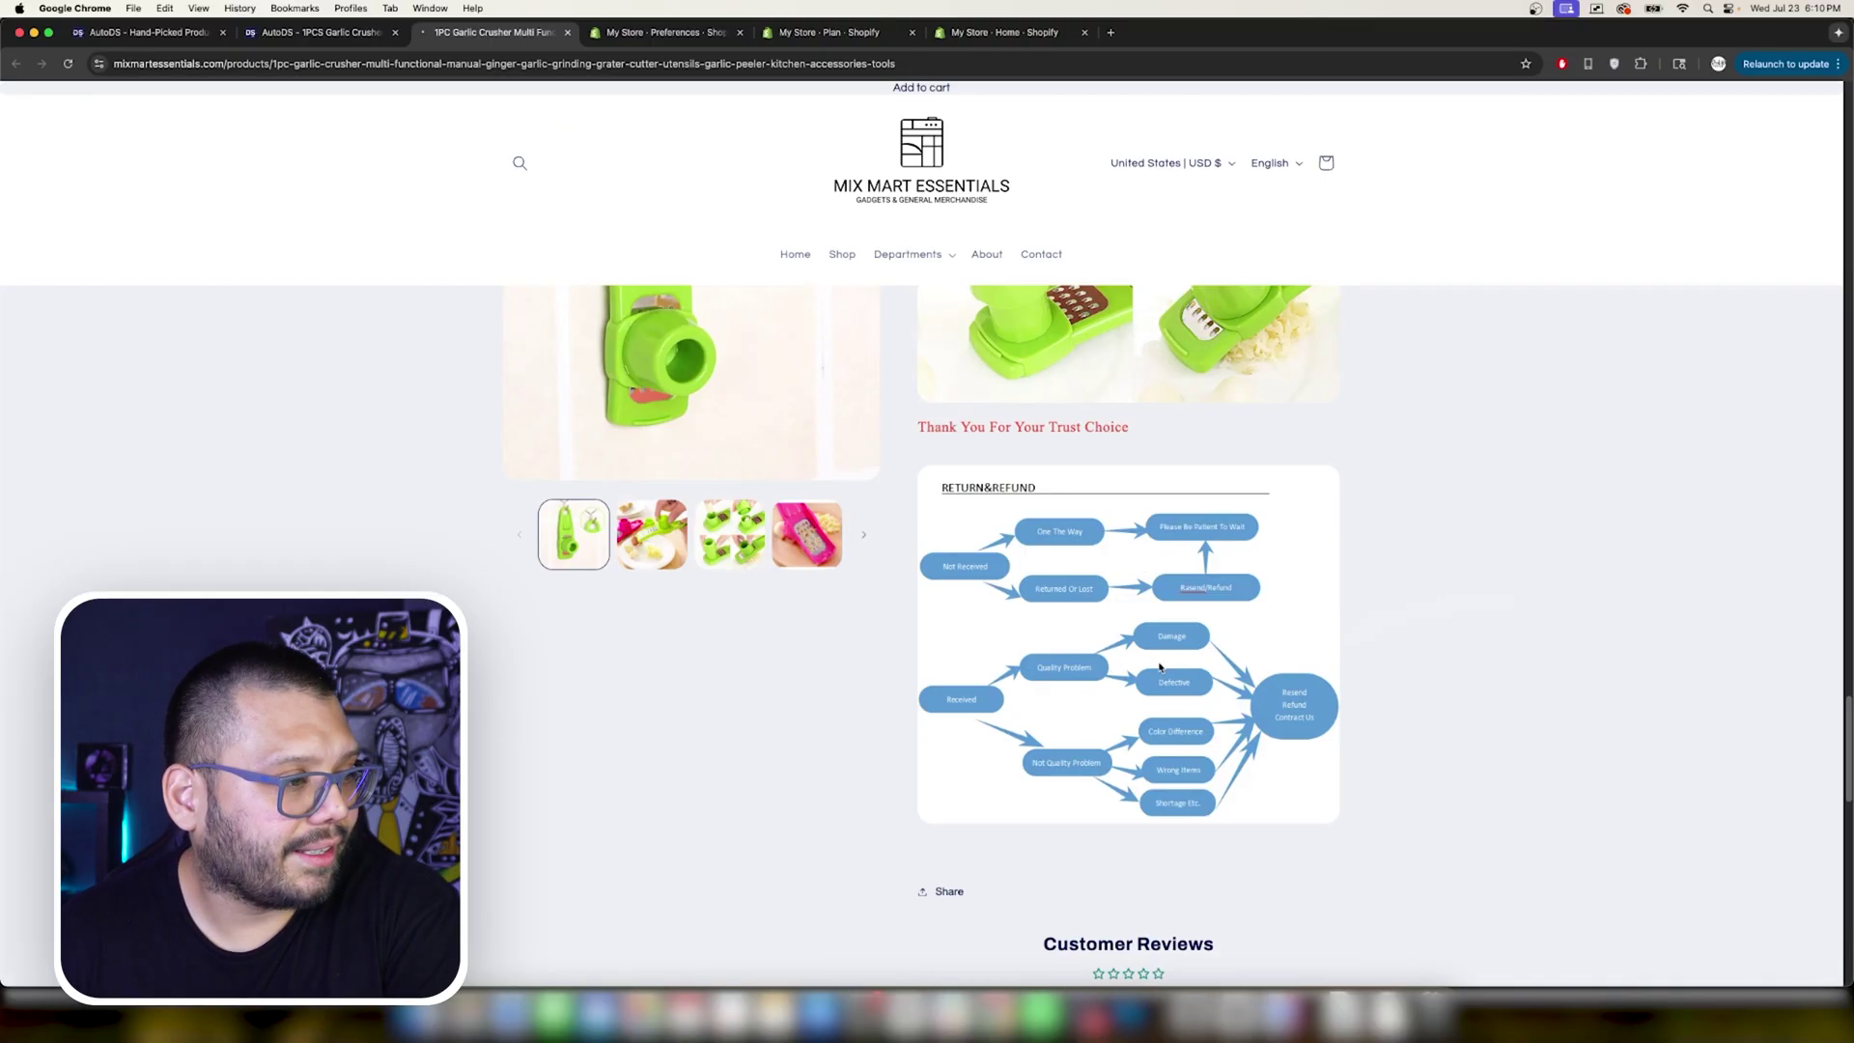
{"action": "scroll", "coordinate": [1210, 673], "scroll_direction": "up", "scroll_amount": 15}
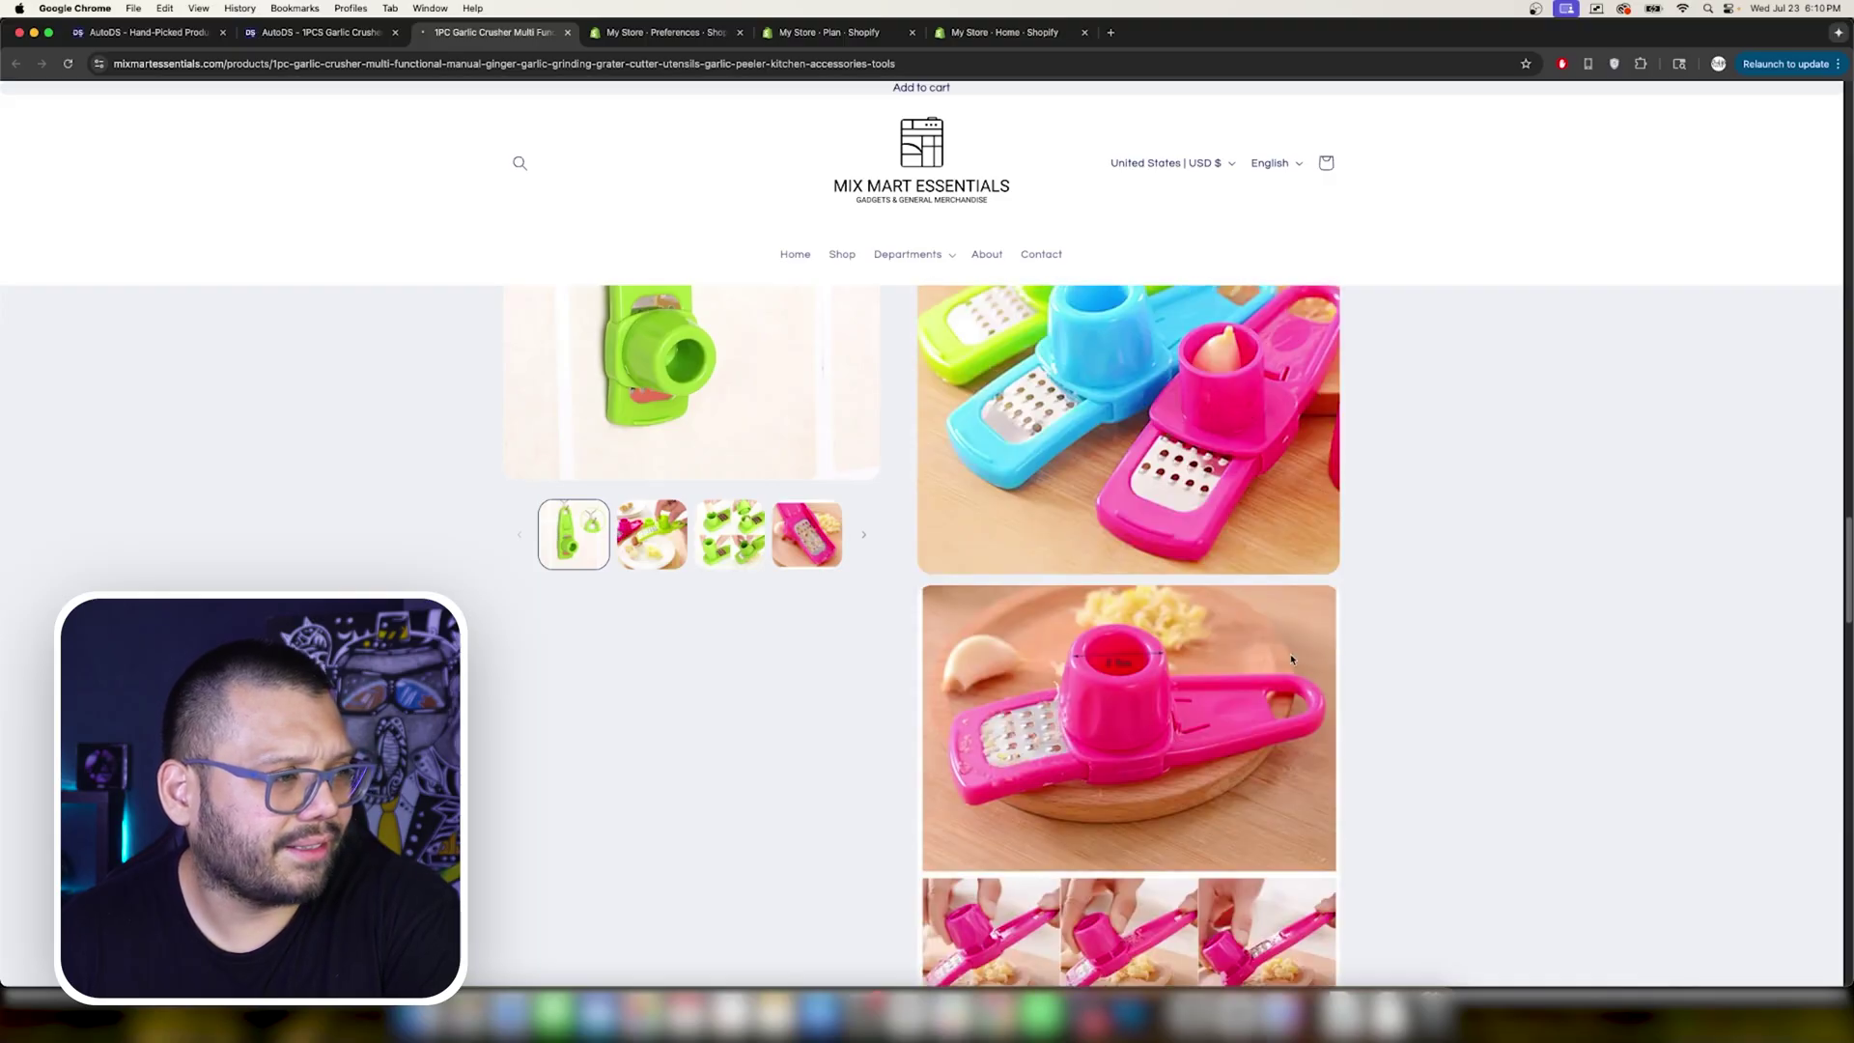
{"action": "scroll", "coordinate": [1236, 655], "scroll_direction": "up", "scroll_amount": 10}
{"action": "scroll", "coordinate": [1234, 652], "scroll_direction": "down", "scroll_amount": 5}
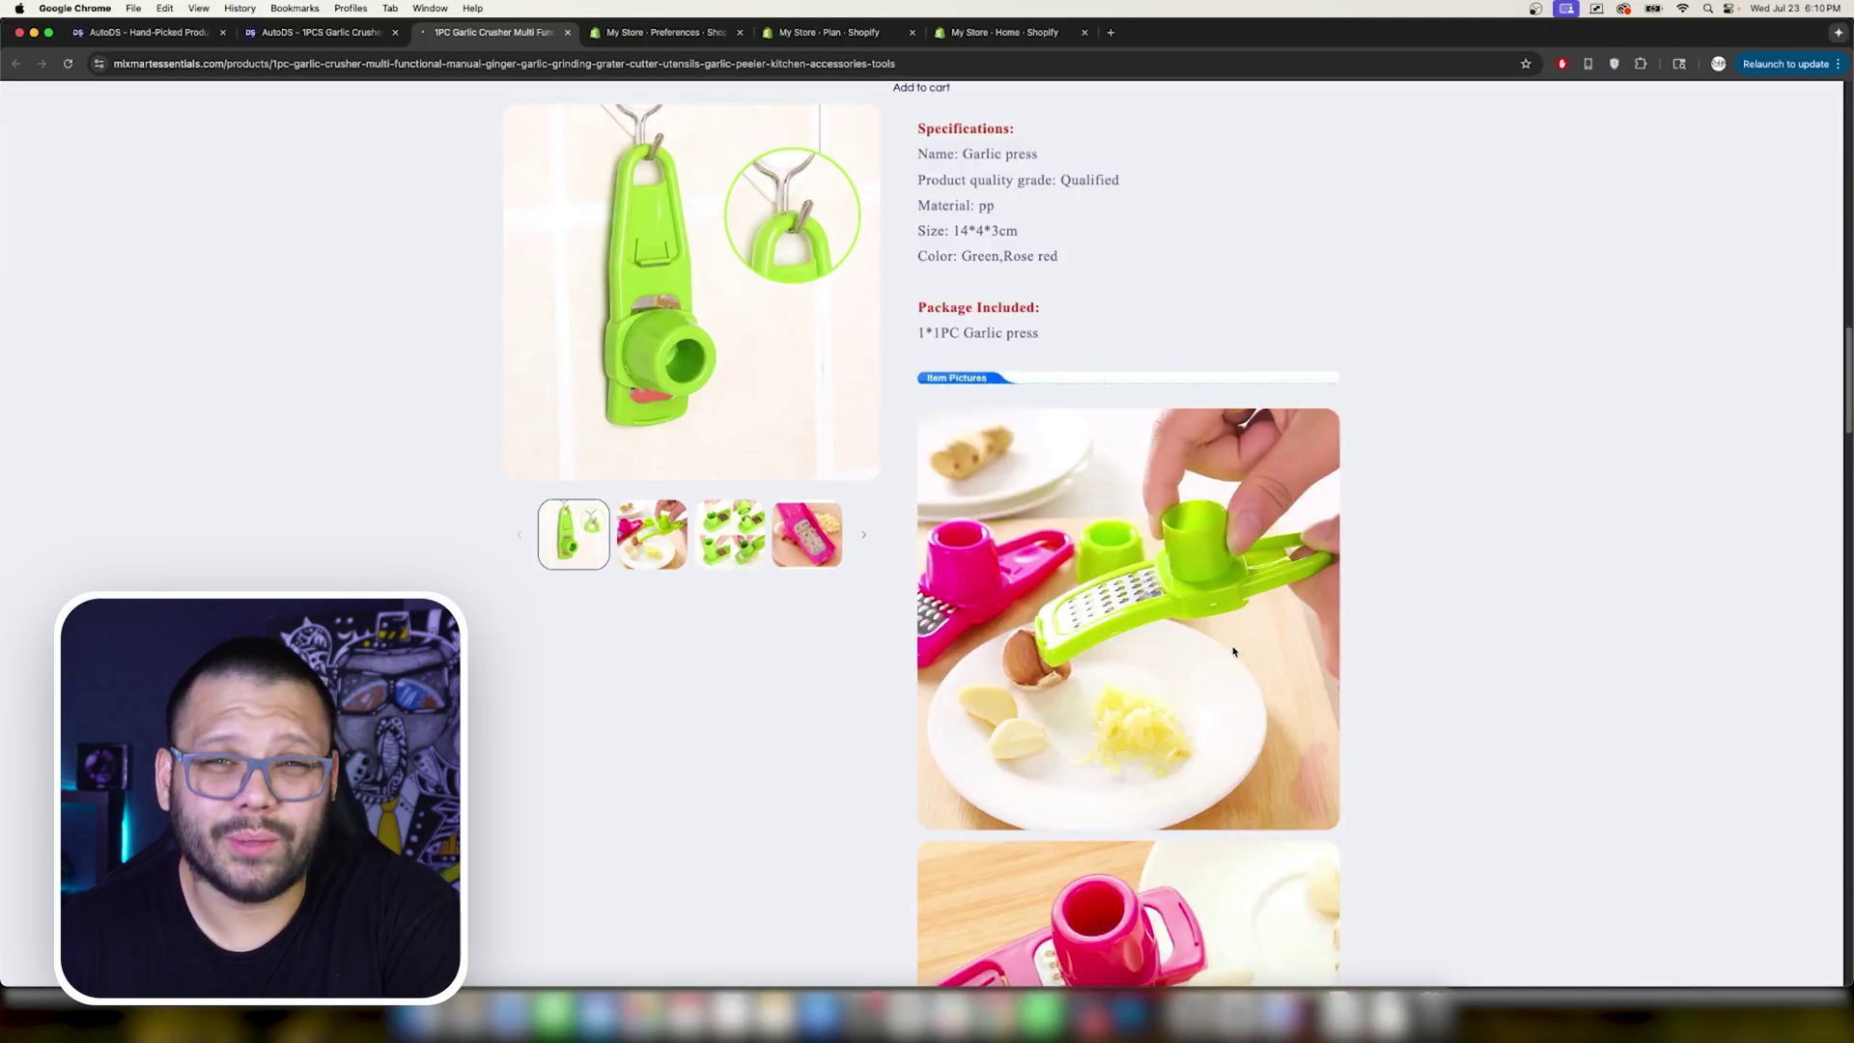
{"action": "scroll", "coordinate": [1129, 551], "scroll_direction": "down", "scroll_amount": 5}
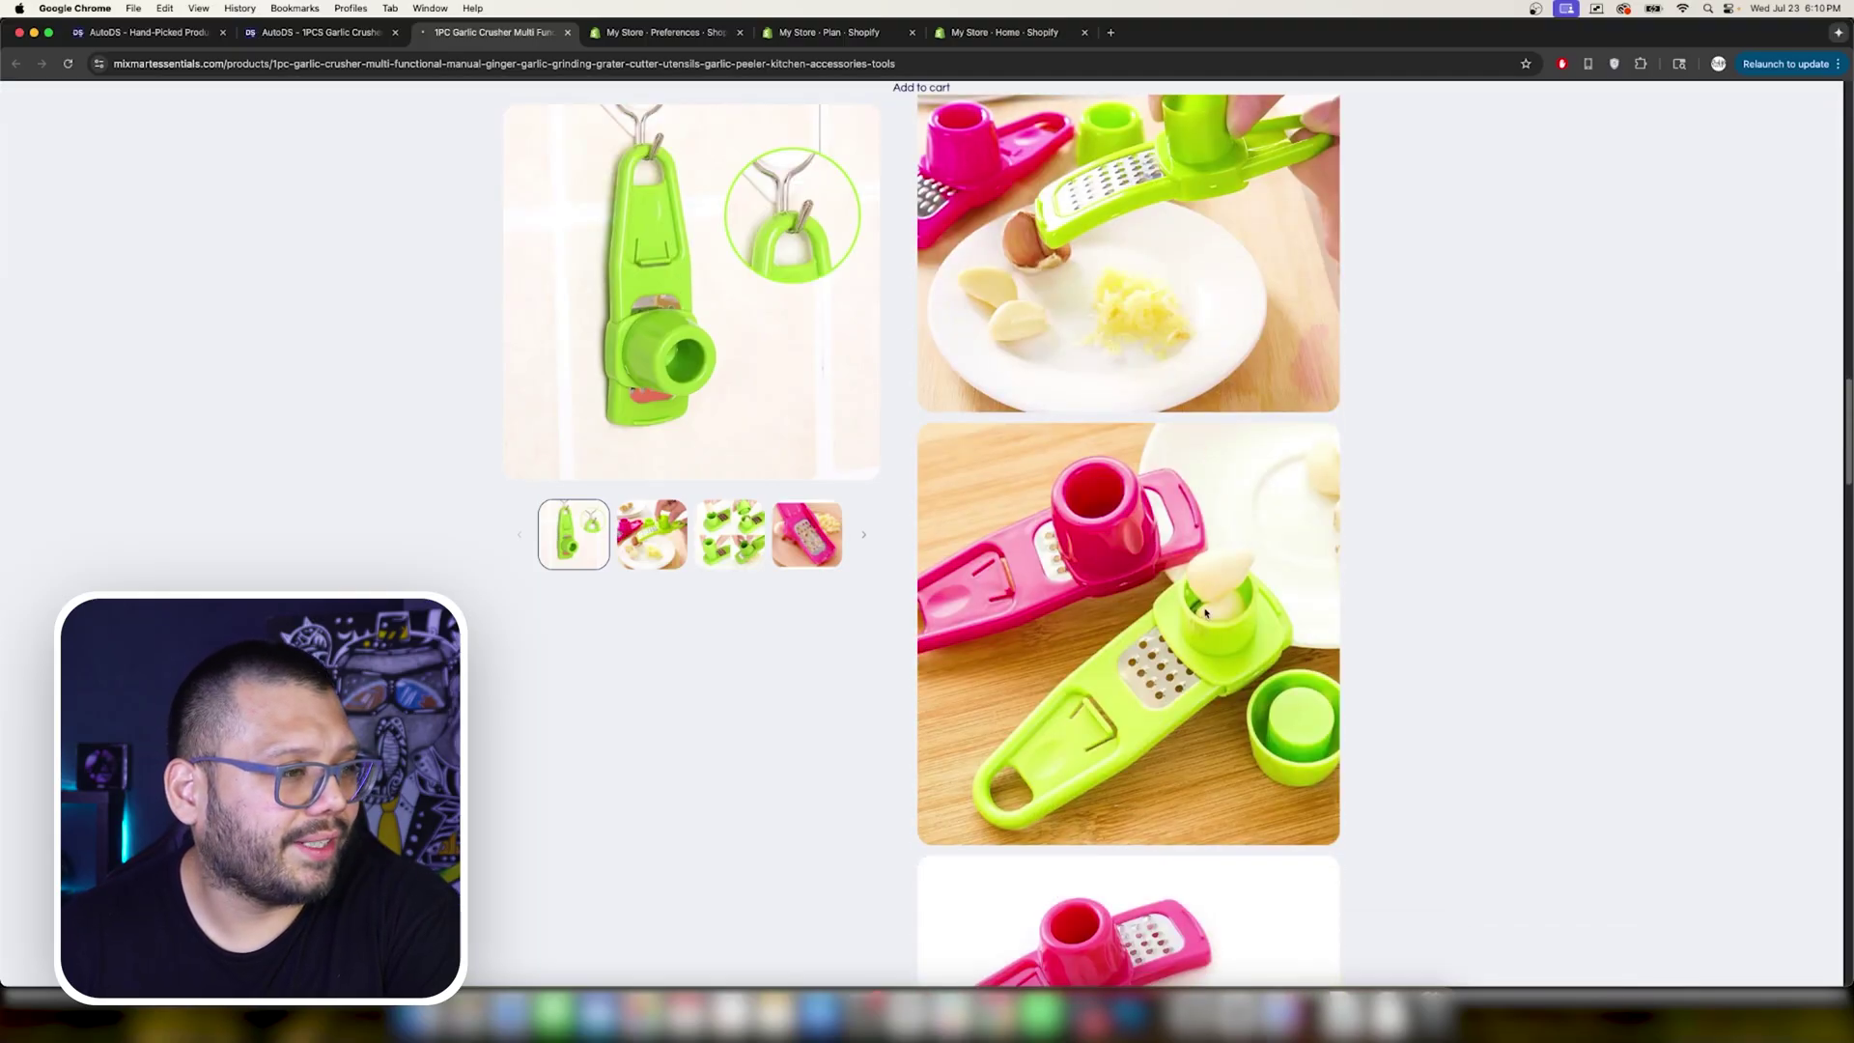
{"action": "scroll", "coordinate": [1043, 483], "scroll_direction": "up", "scroll_amount": 8}
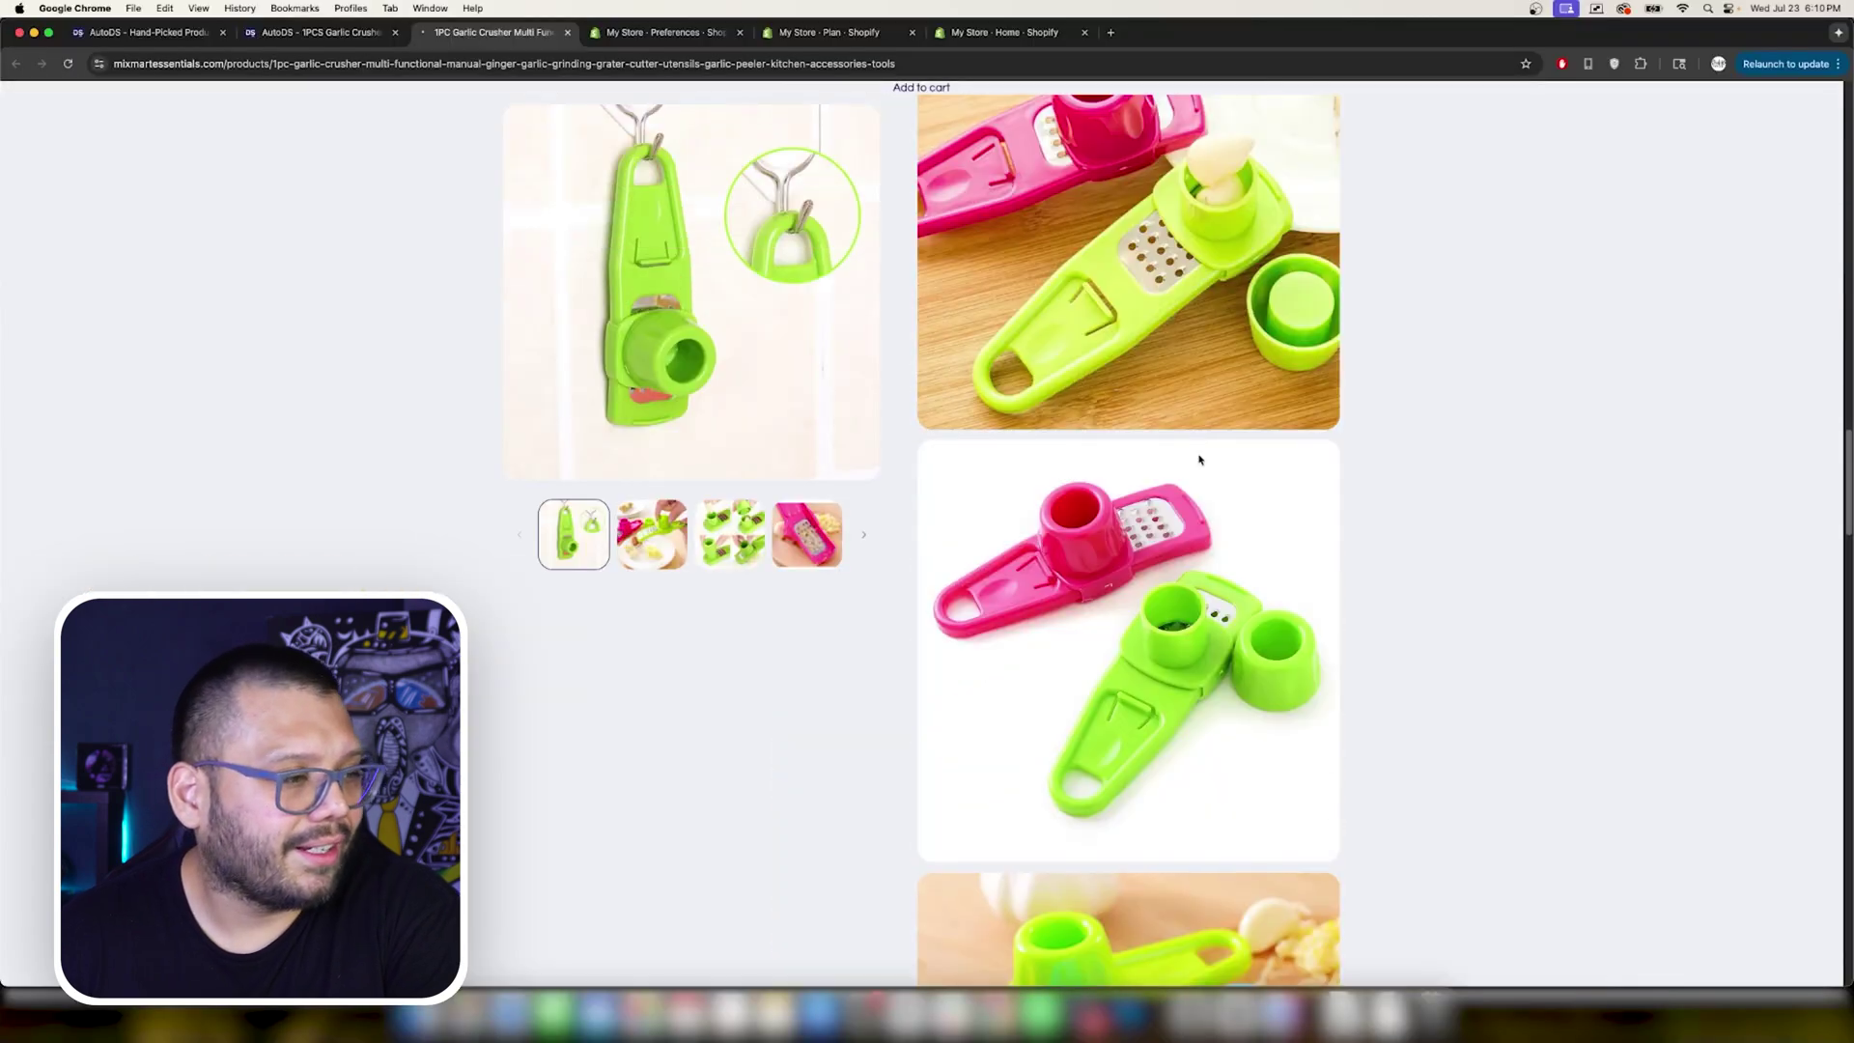
{"action": "scroll", "coordinate": [1197, 637], "scroll_direction": "down", "scroll_amount": 5}
{"action": "scroll", "coordinate": [1173, 590], "scroll_direction": "down", "scroll_amount": 6}
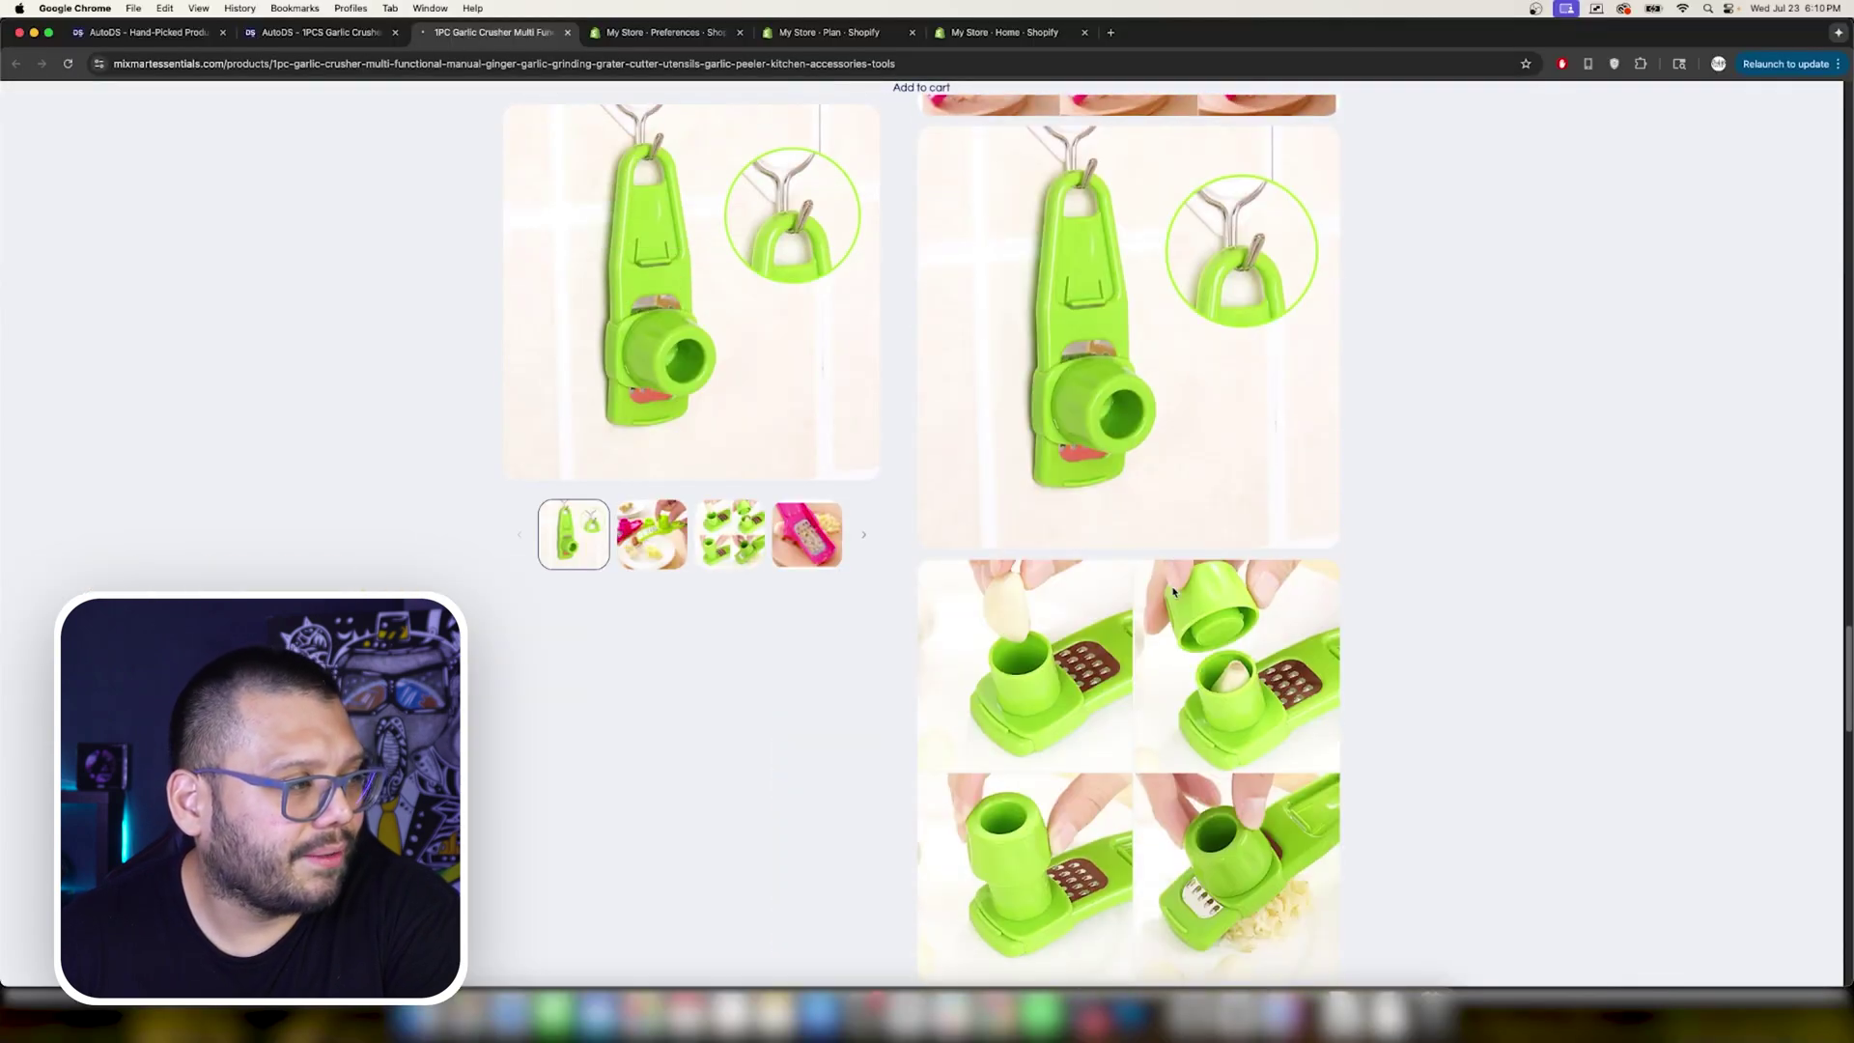
Step: Make the grater-over-plate photo the gallery's main image and look over the page again
{"action": "left_click", "coordinate": [652, 533]}
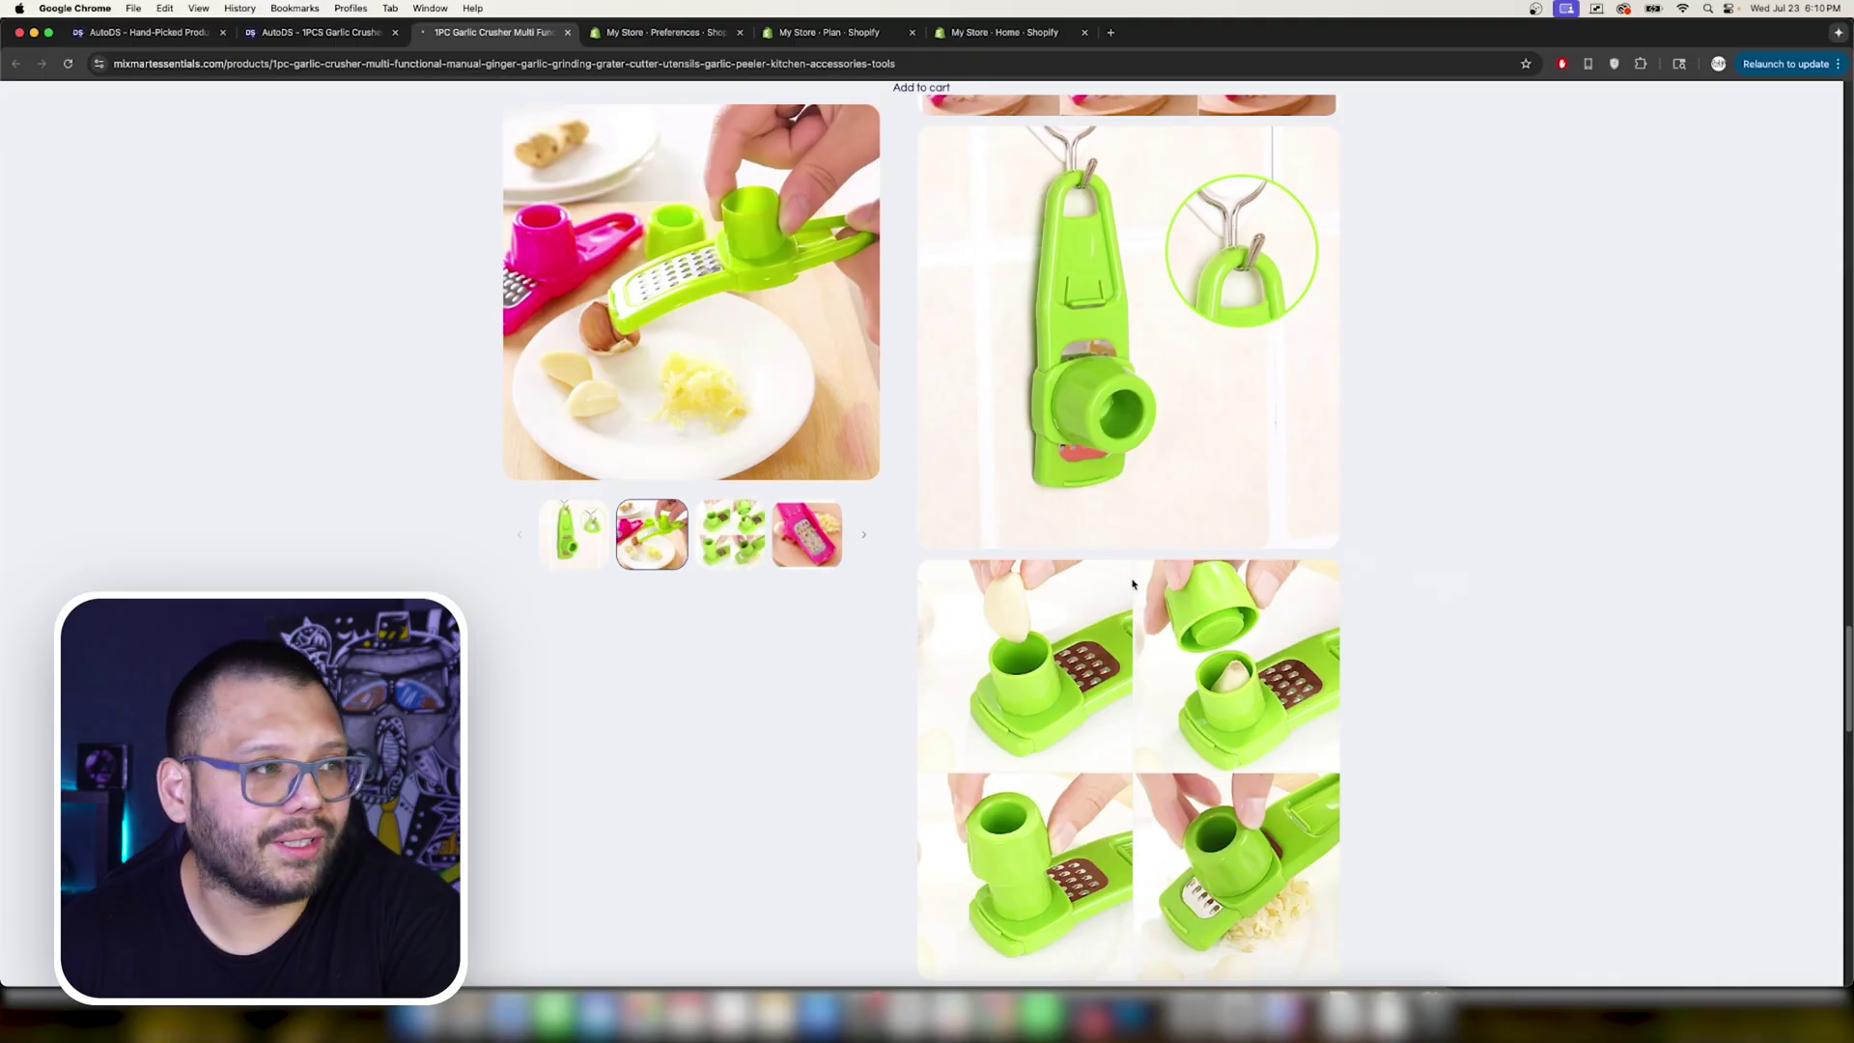
{"action": "scroll", "coordinate": [1255, 647], "scroll_direction": "down", "scroll_amount": 10}
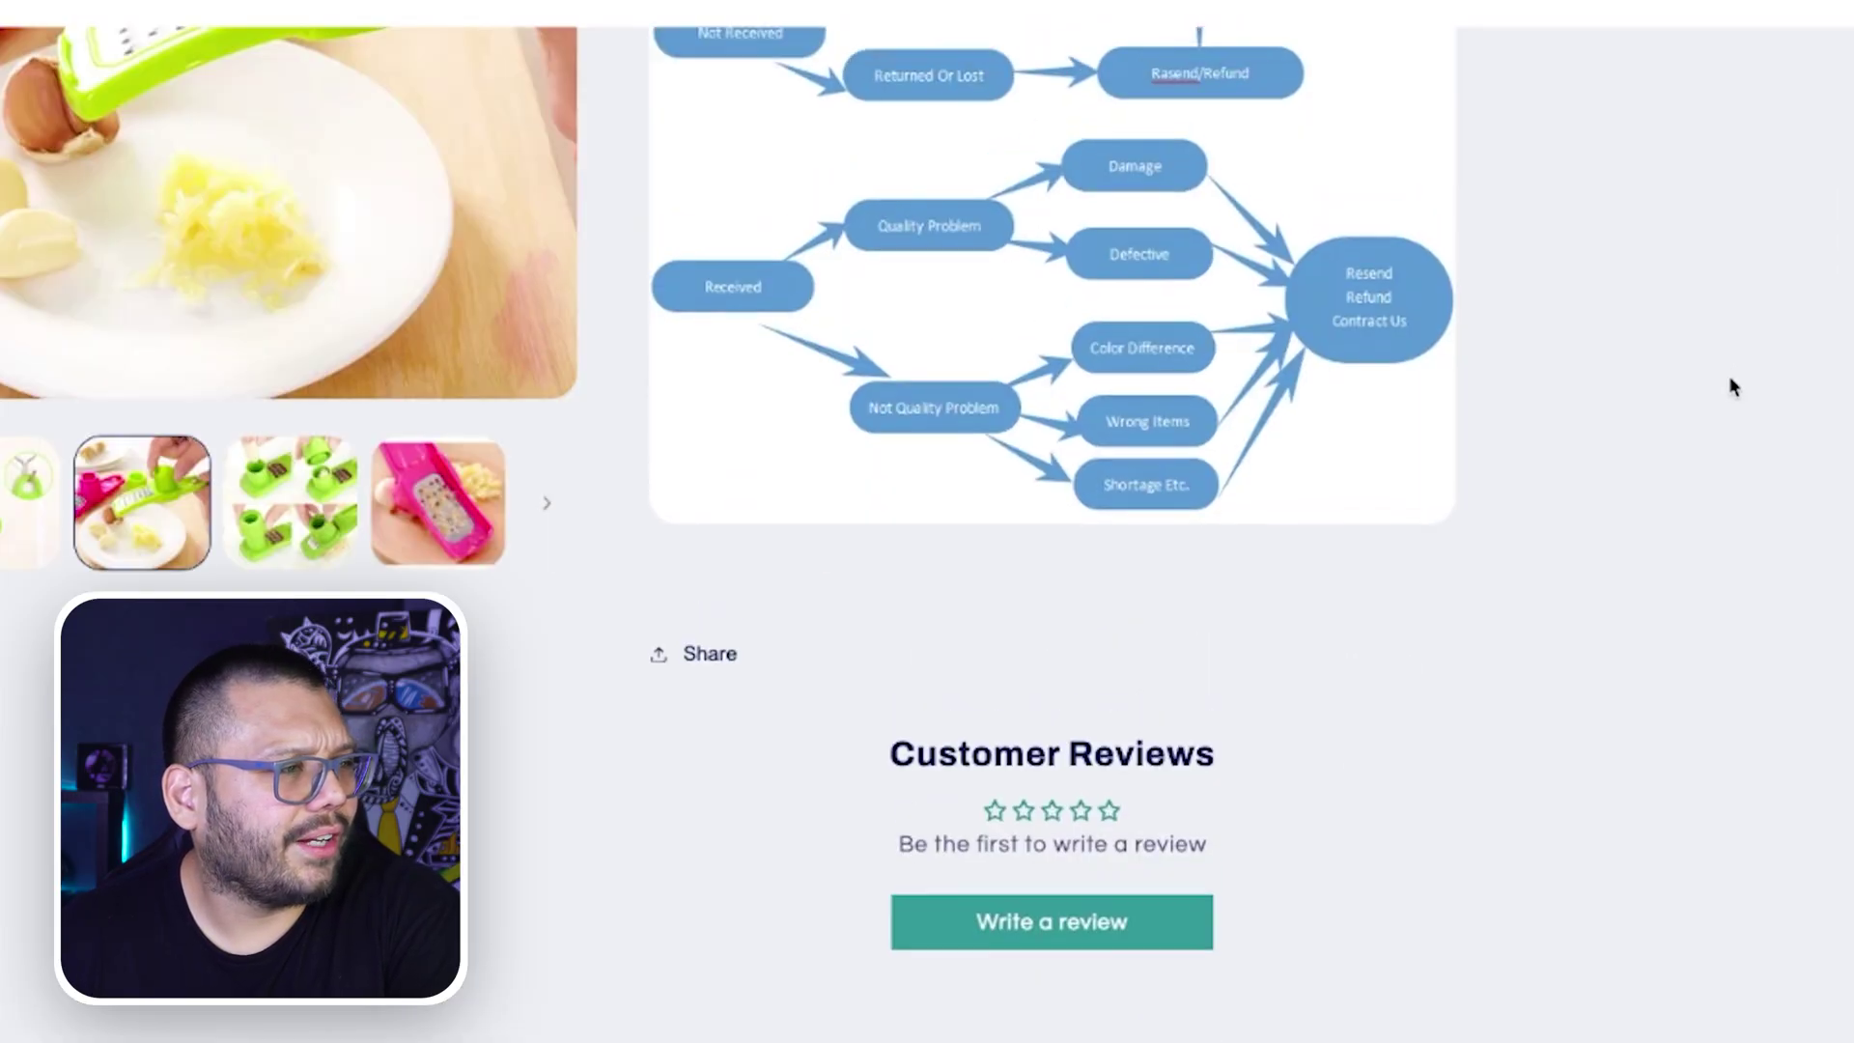
{"action": "scroll", "coordinate": [1446, 477], "scroll_direction": "up", "scroll_amount": 3}
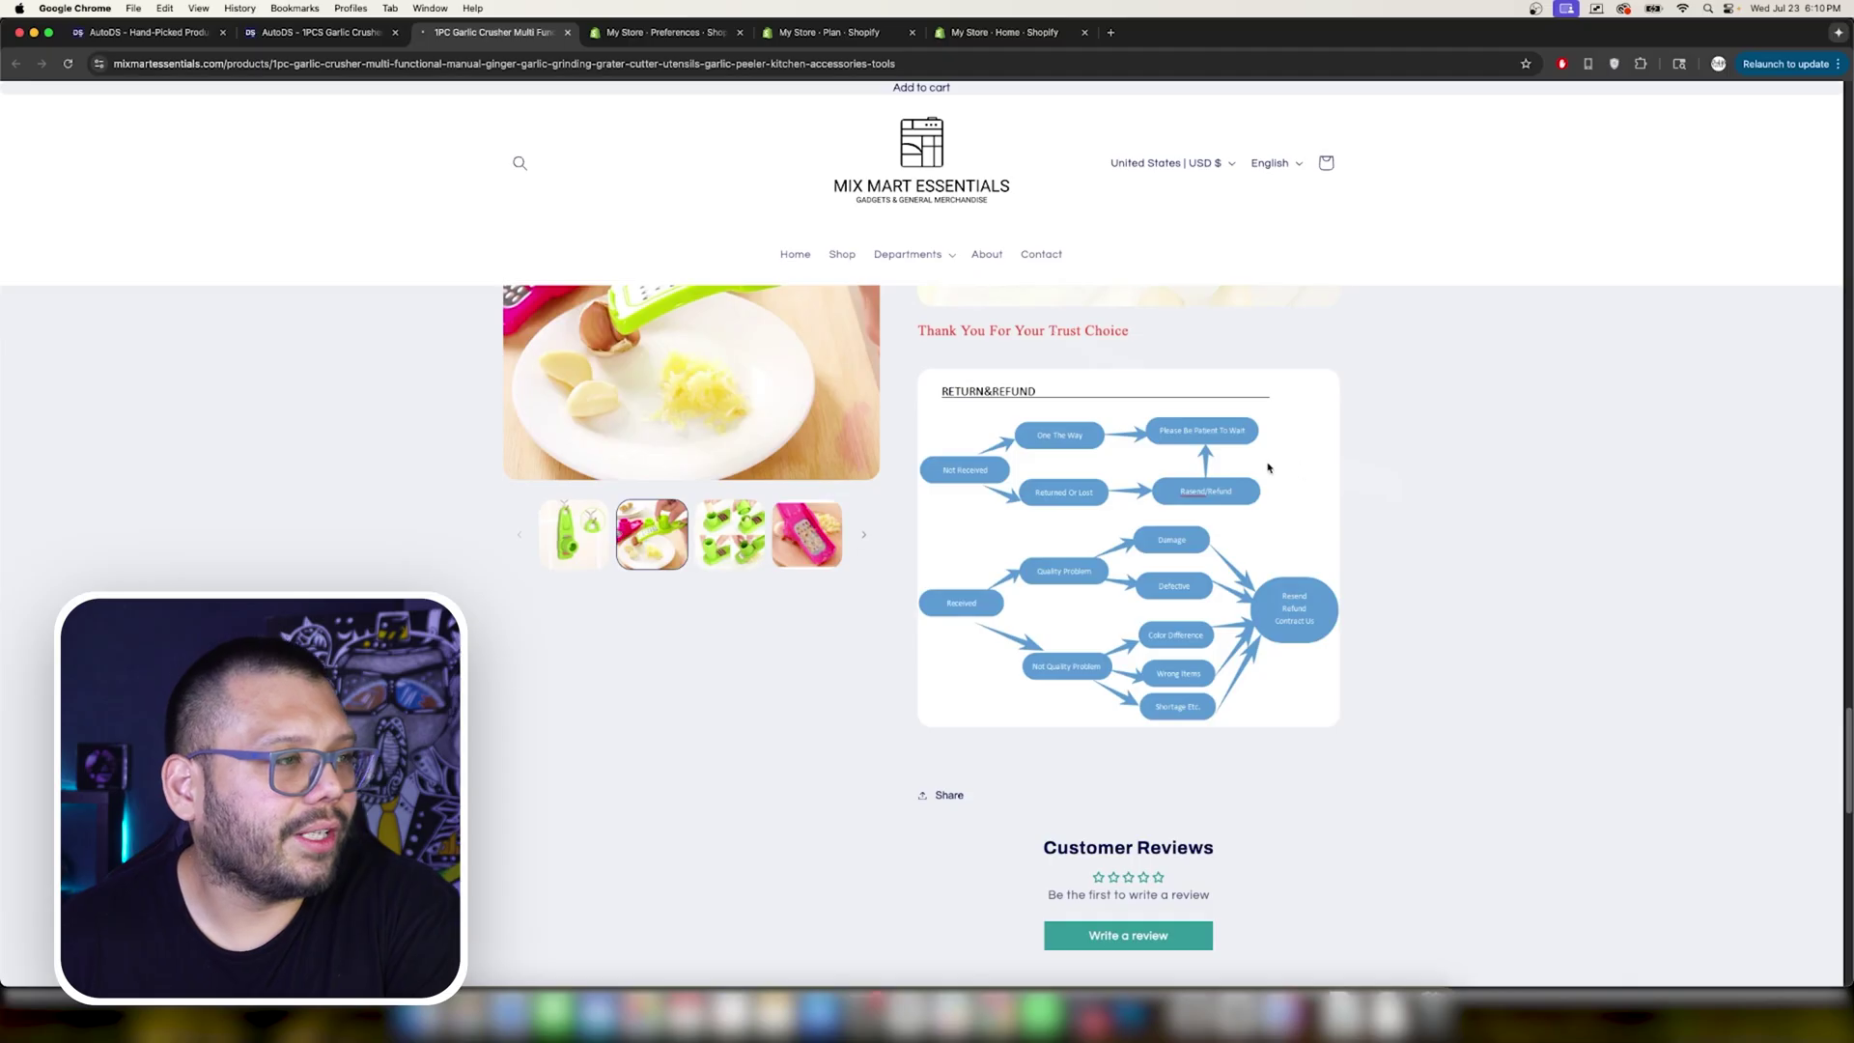
{"action": "scroll", "coordinate": [1164, 656], "scroll_direction": "up", "scroll_amount": 5}
{"action": "scroll", "coordinate": [1164, 656], "scroll_direction": "down", "scroll_amount": 5}
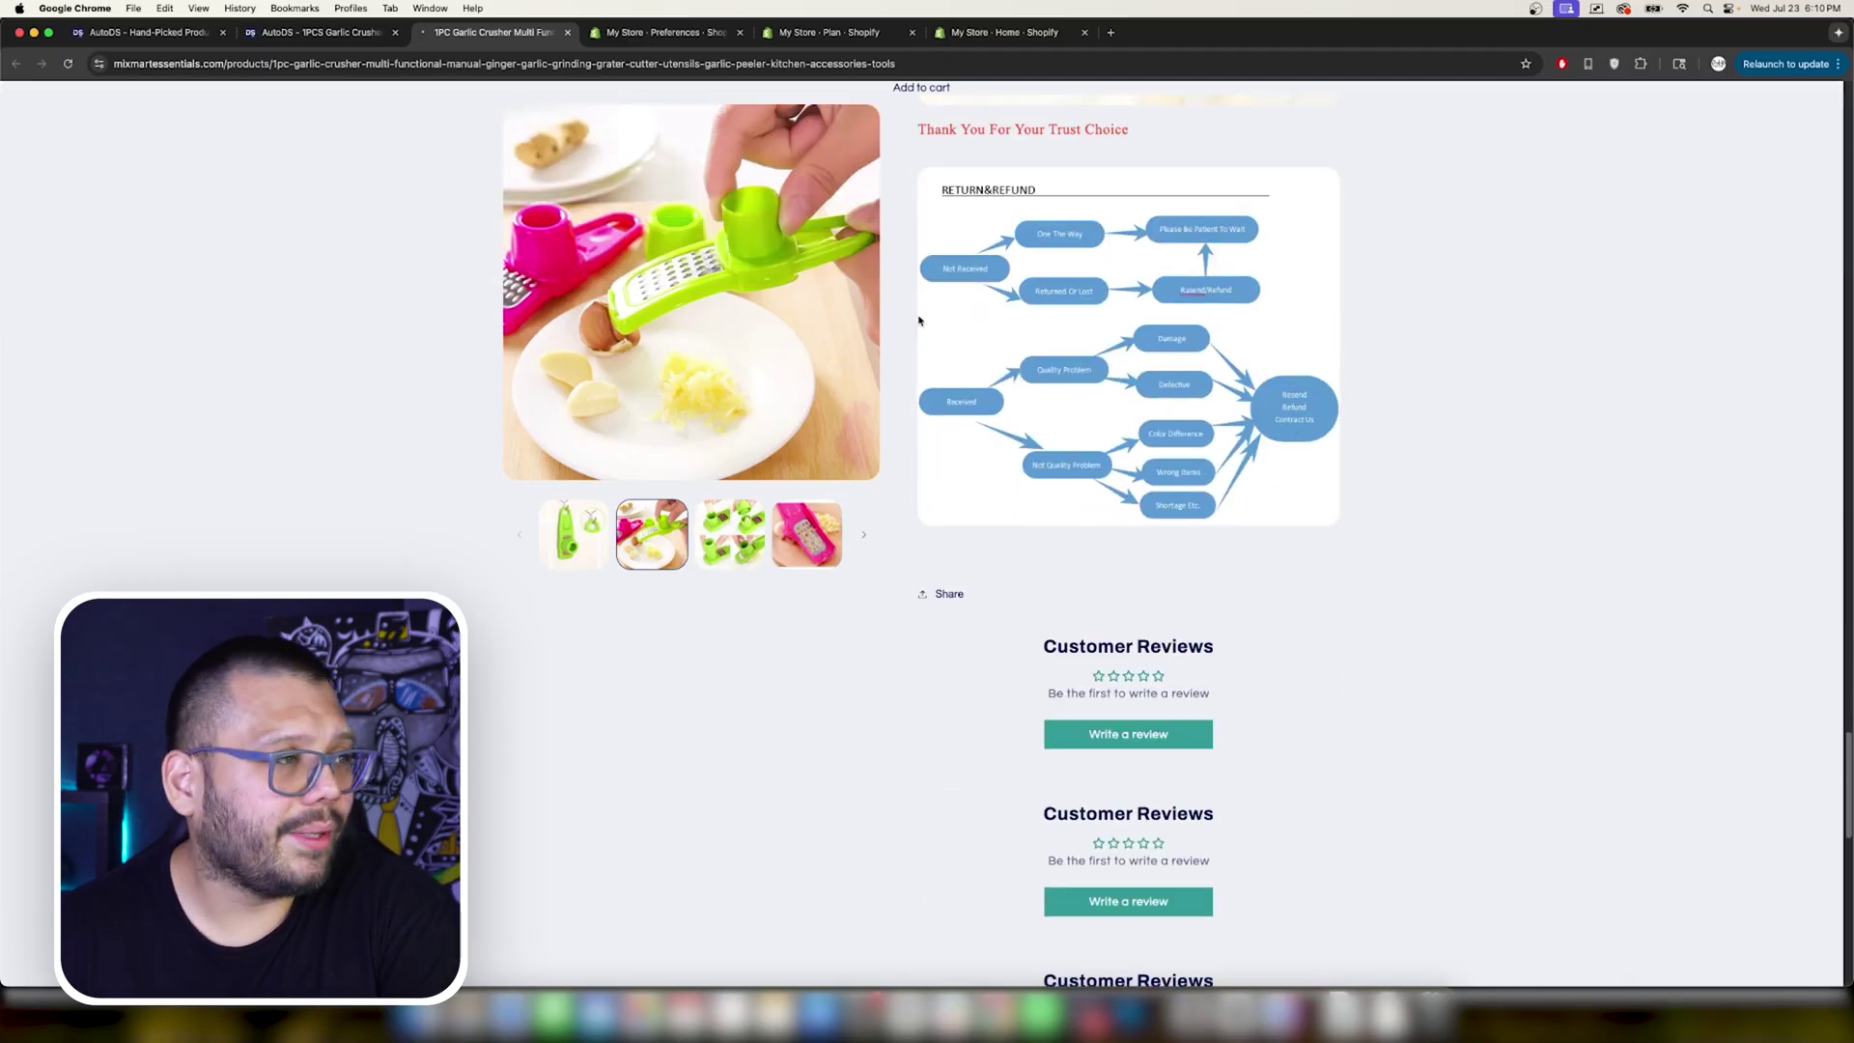
{"action": "scroll", "coordinate": [965, 424], "scroll_direction": "up", "scroll_amount": 8}
{"action": "scroll", "coordinate": [1223, 638], "scroll_direction": "down", "scroll_amount": 8}
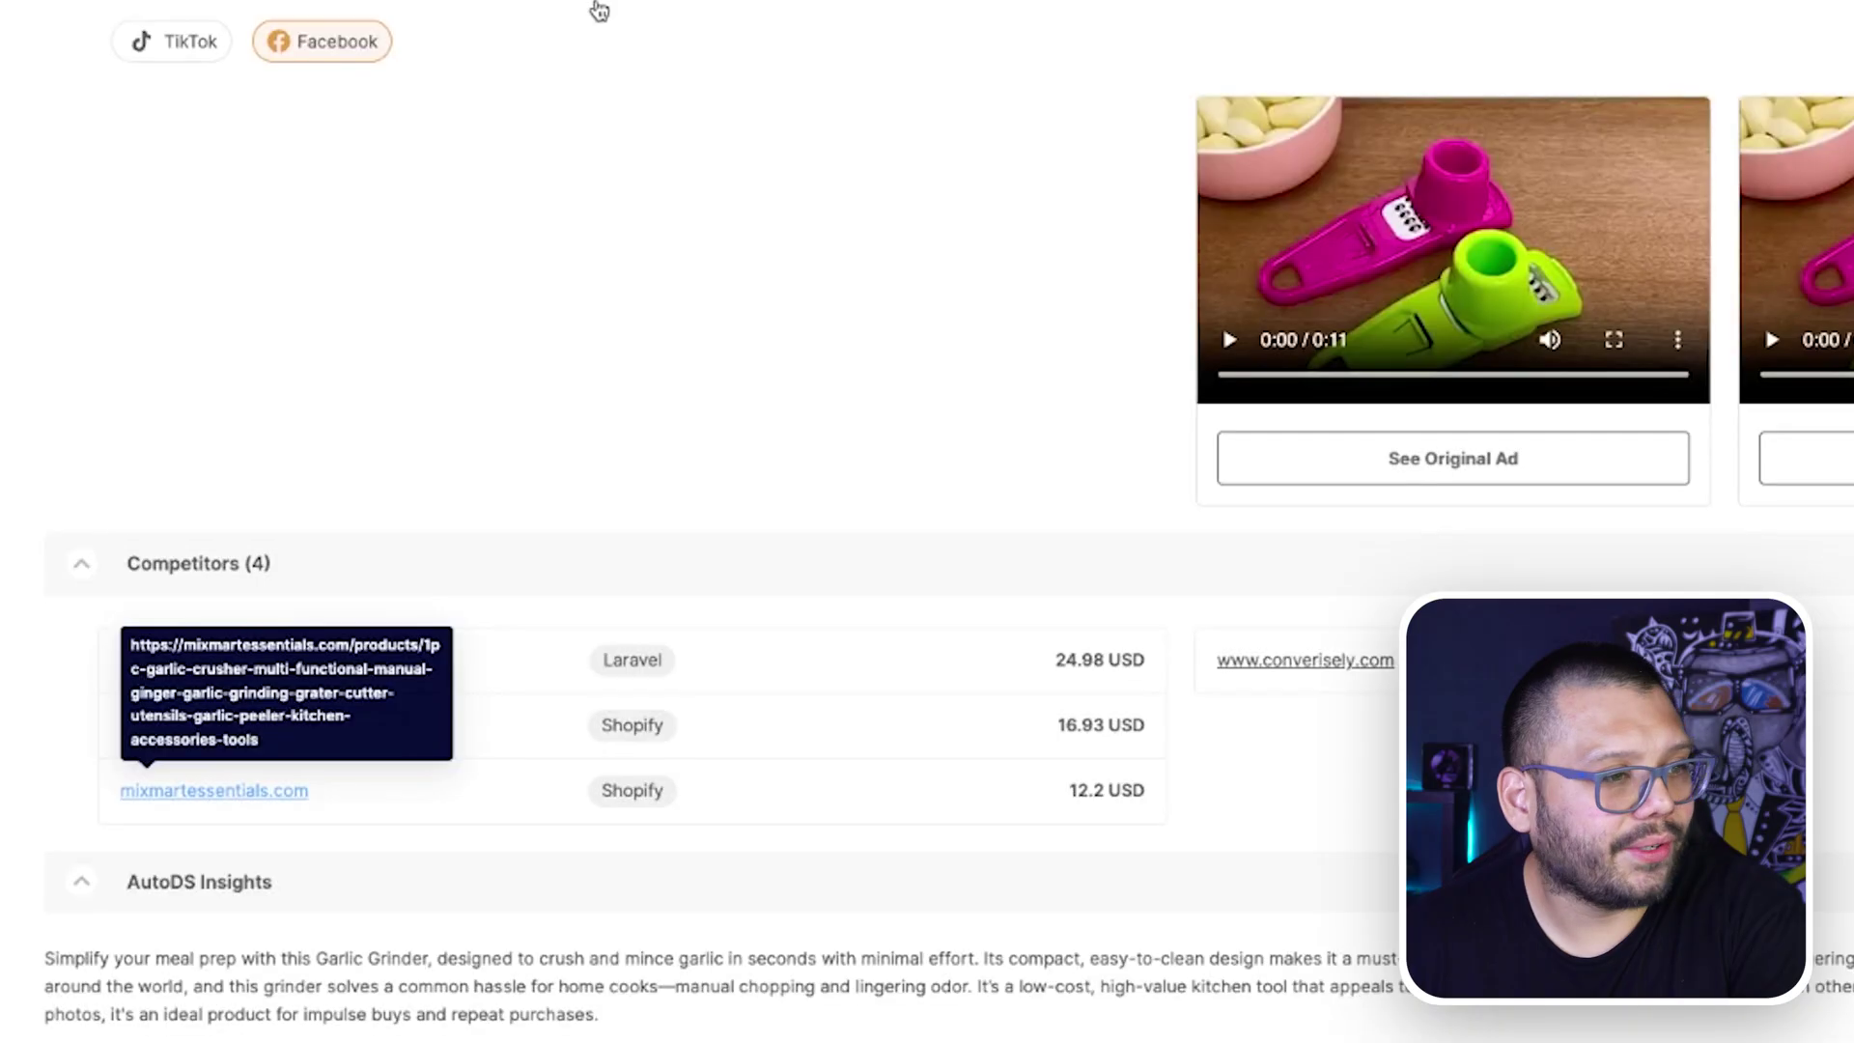
{"action": "scroll", "coordinate": [1743, 566], "scroll_direction": "down", "scroll_amount": 3}
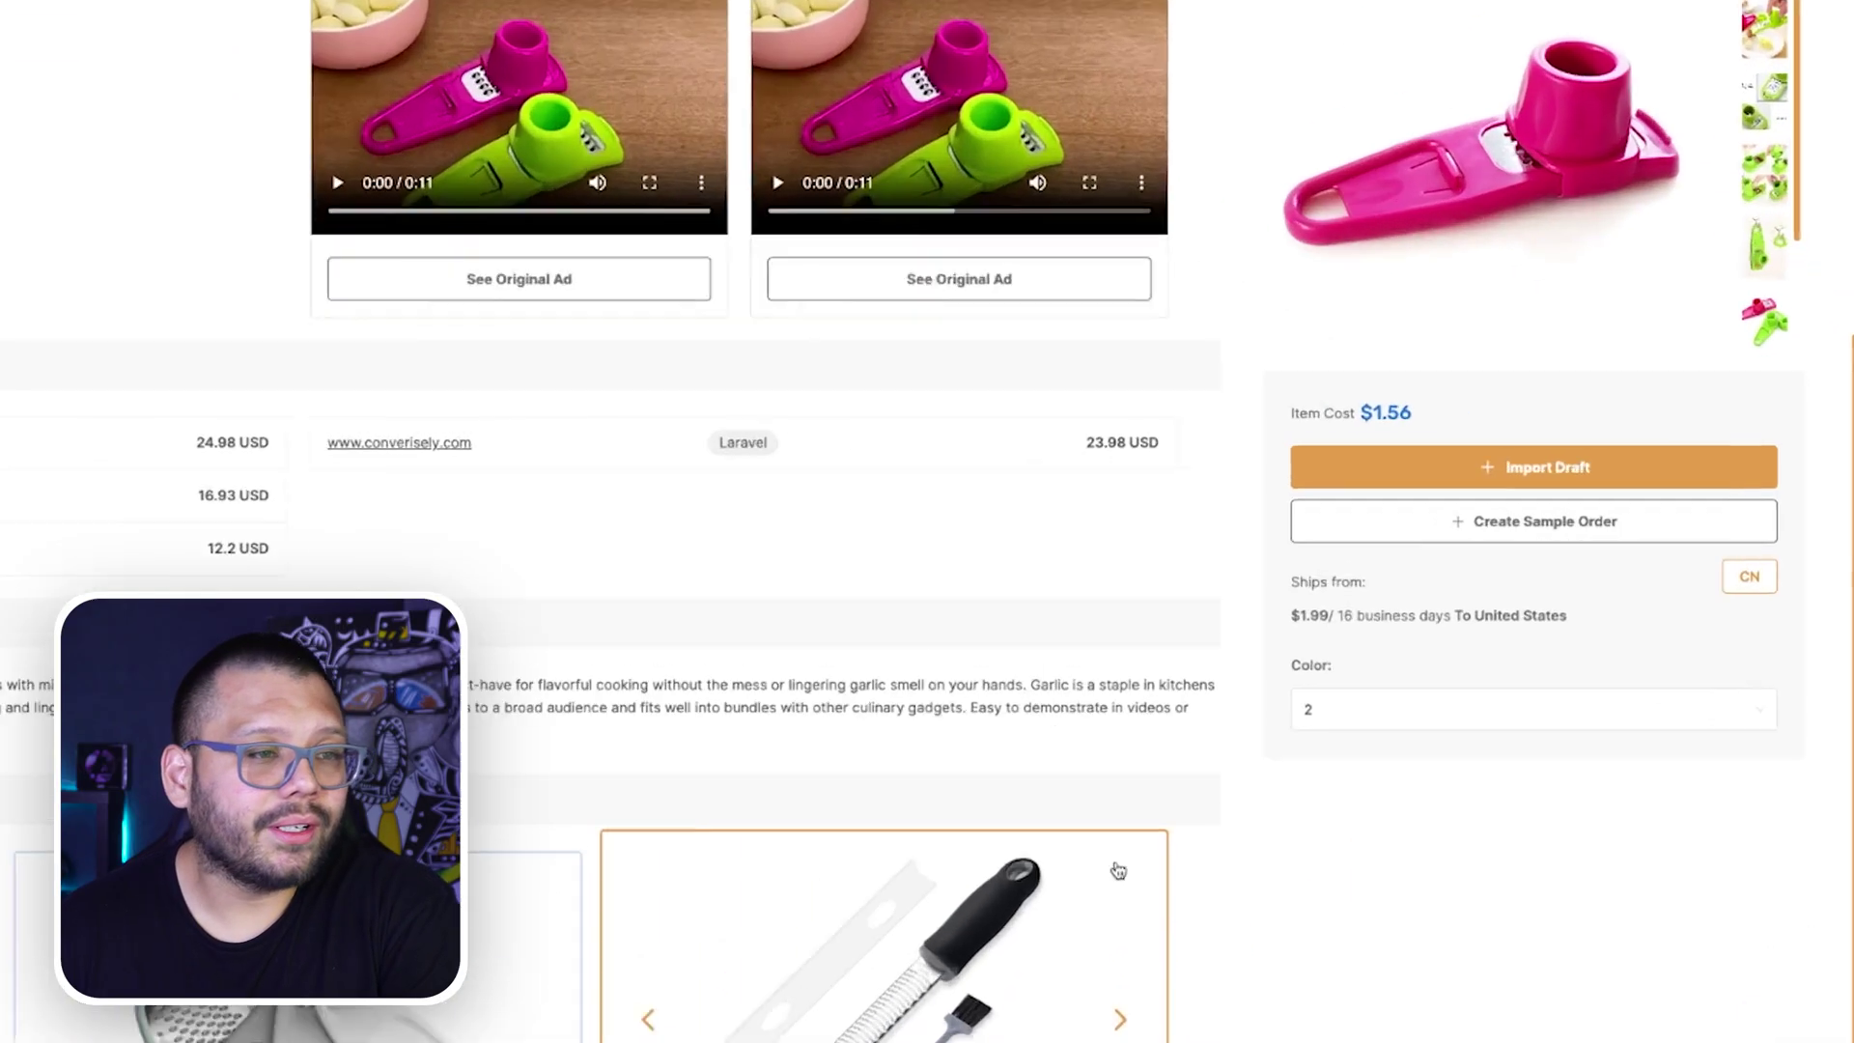
Step: Add the garlic crusher to AutoDS drafts for the chosen store
{"action": "left_click", "coordinate": [1409, 497]}
{"action": "scroll", "coordinate": [697, 704], "scroll_direction": "down", "scroll_amount": 2}
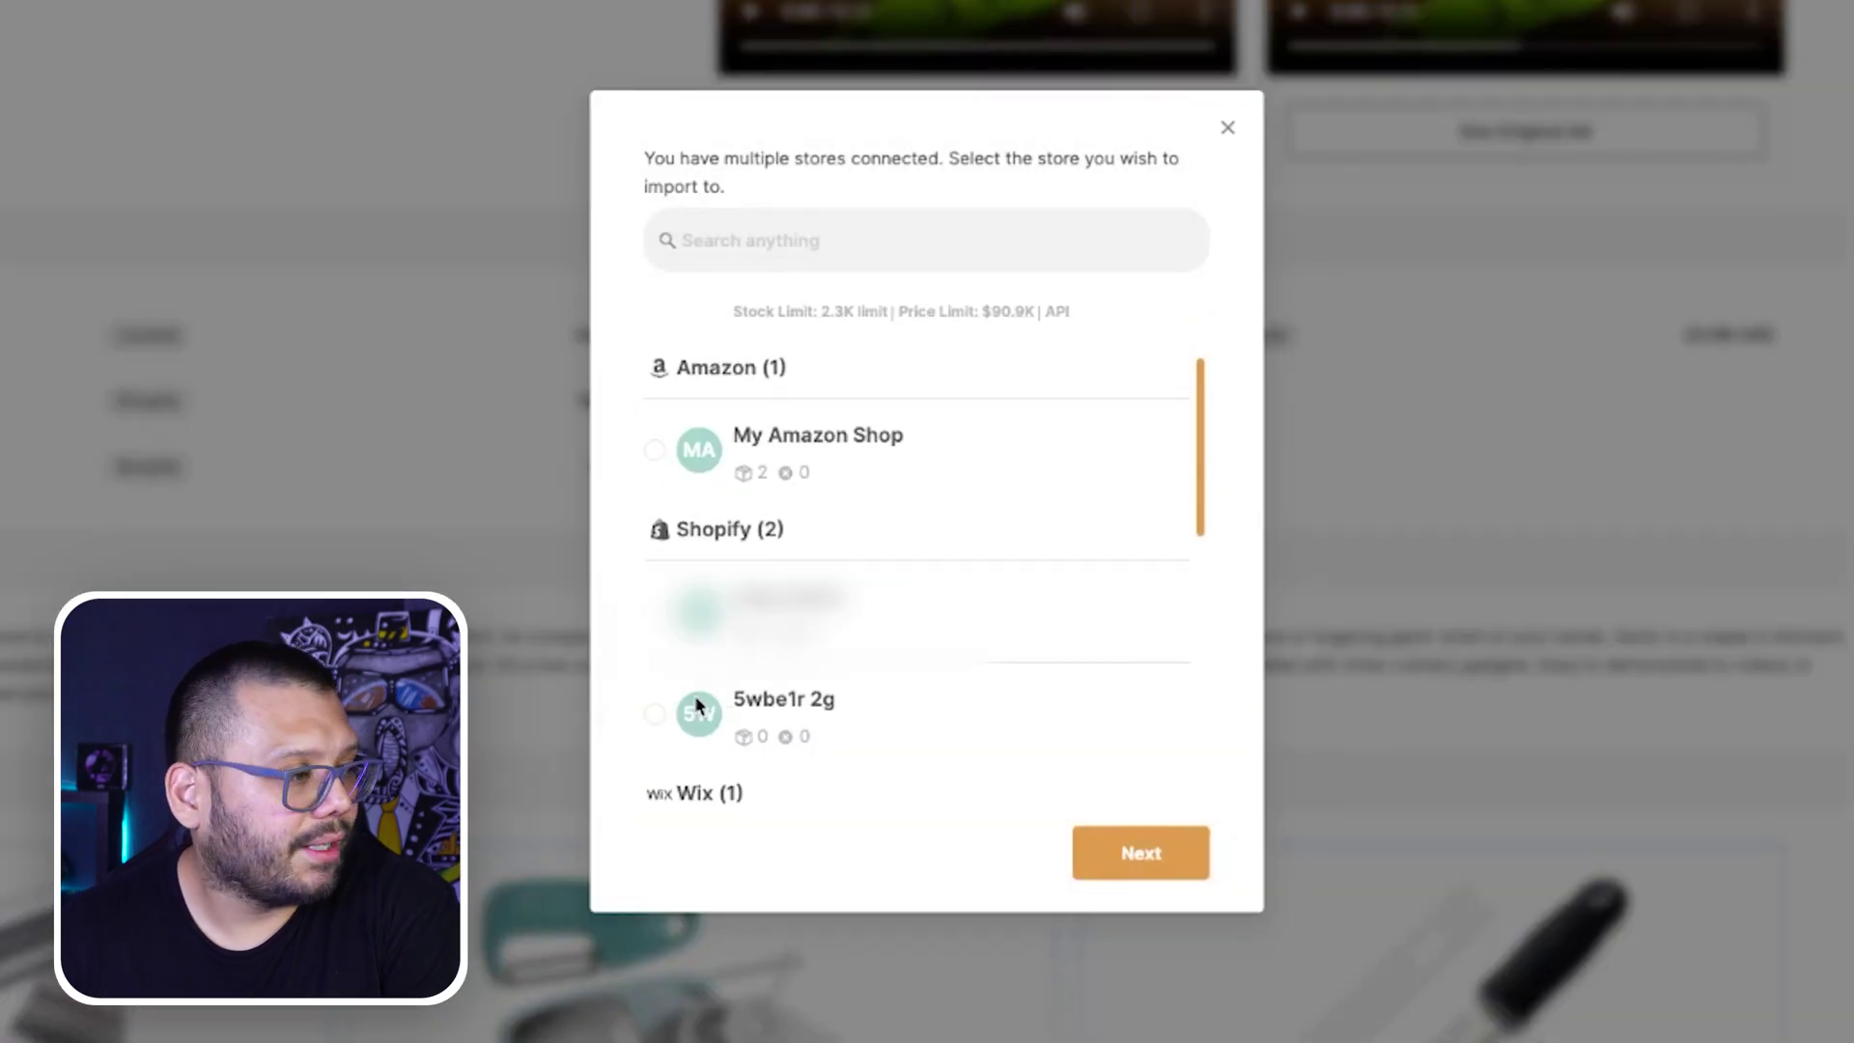
{"action": "scroll", "coordinate": [933, 795], "scroll_direction": "down", "scroll_amount": 3}
{"action": "left_click", "coordinate": [1140, 852]}
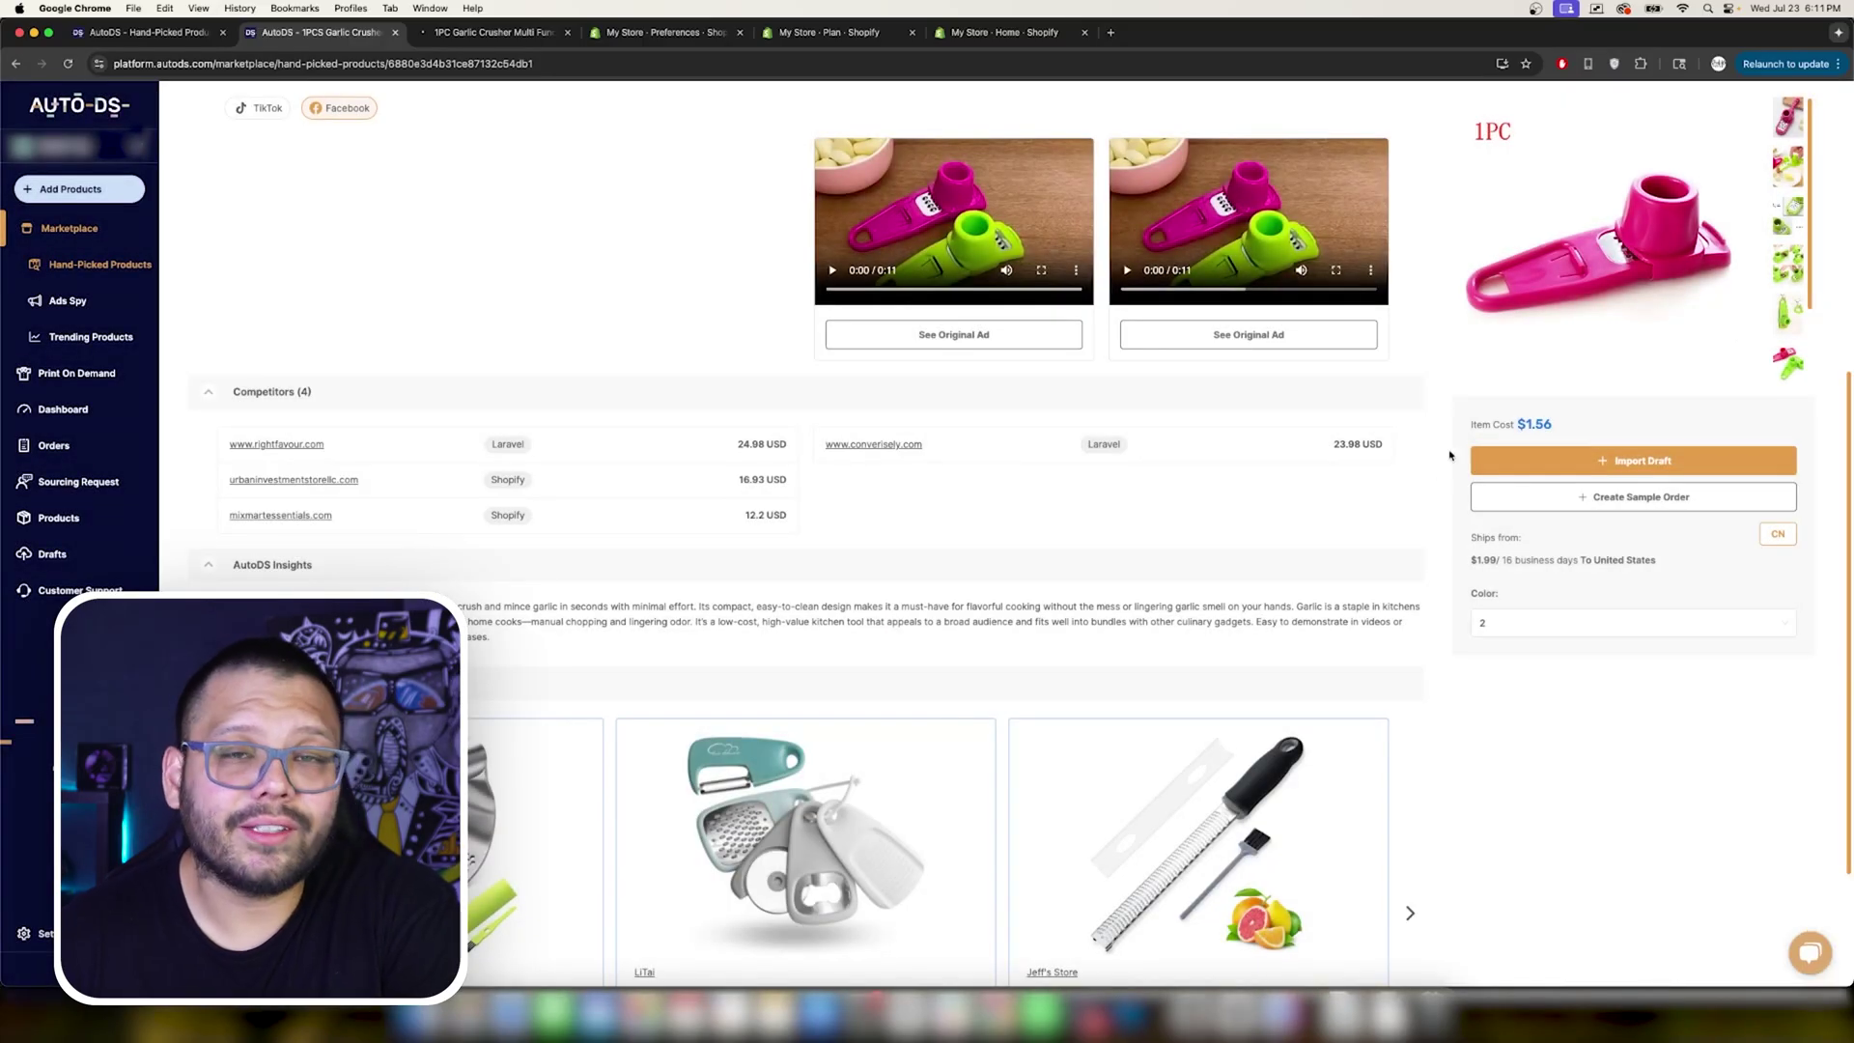
{"action": "left_click", "coordinate": [1603, 460]}
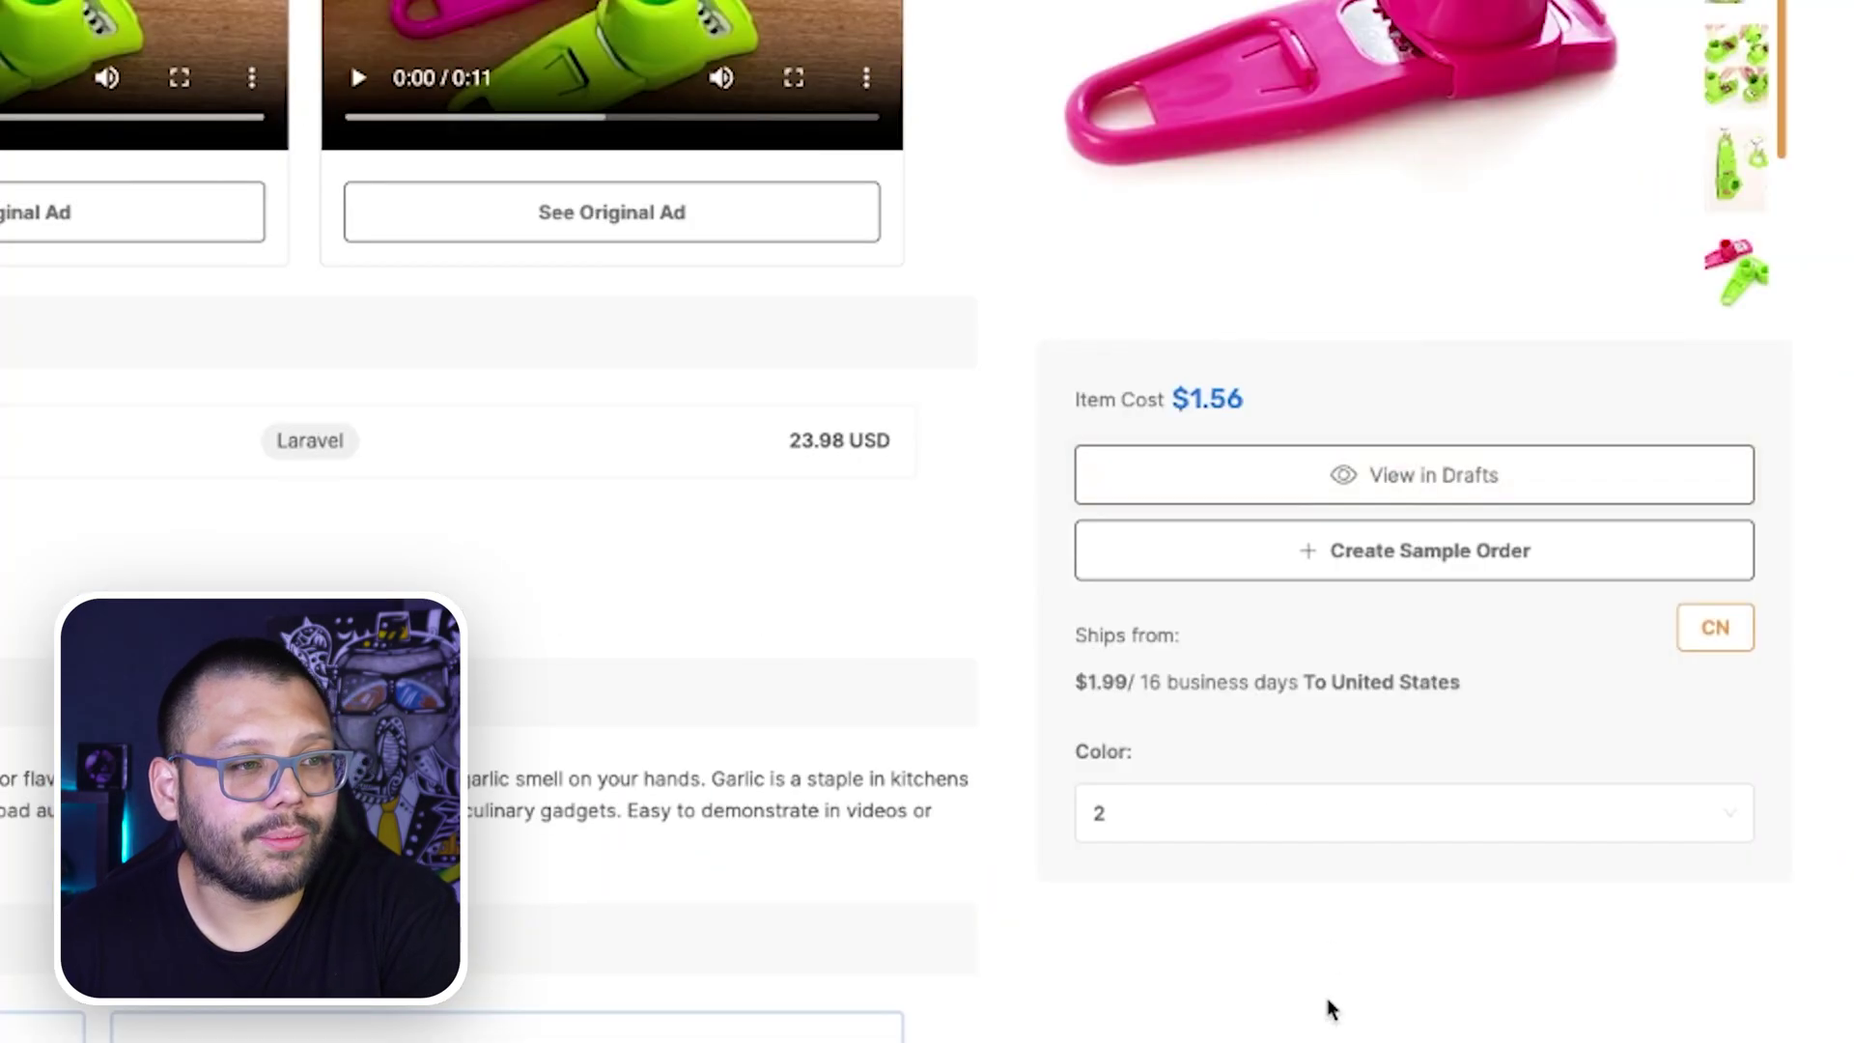
{"action": "scroll", "coordinate": [1509, 560], "scroll_direction": "down", "scroll_amount": 5}
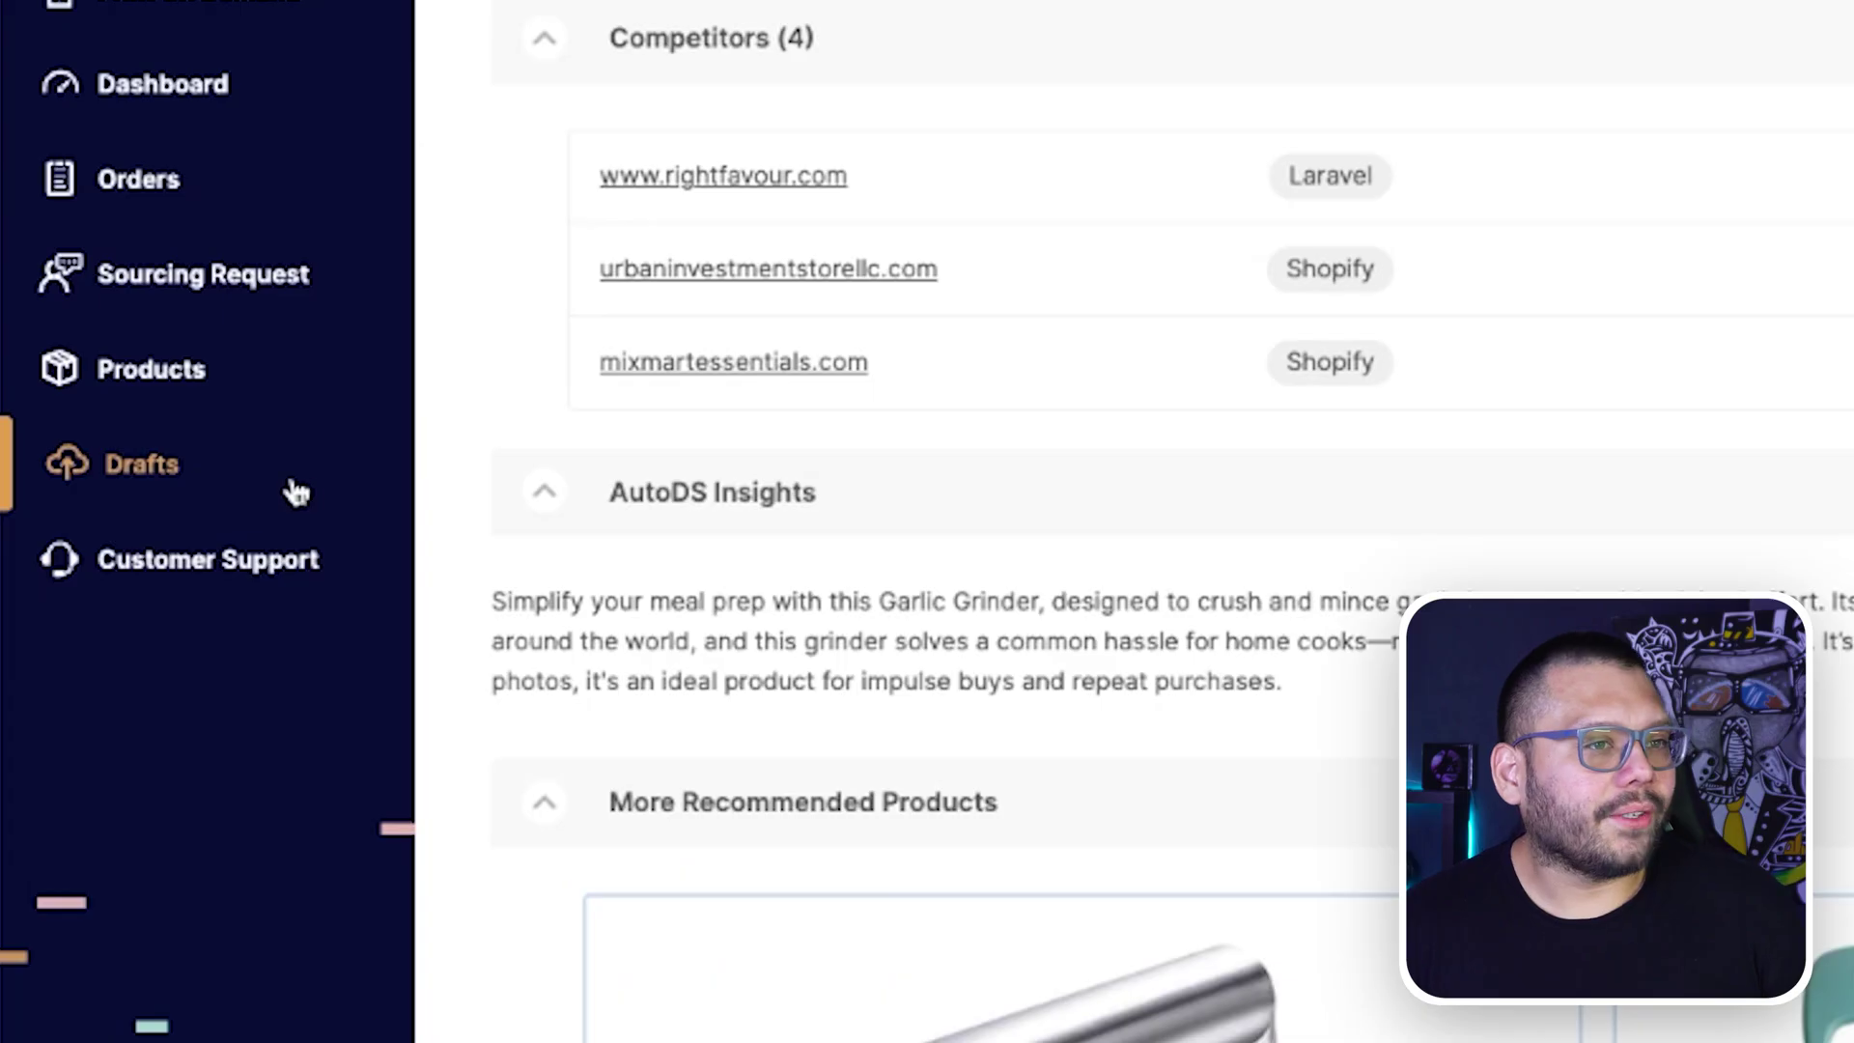
Step: Open the garlic crusher draft in the product editor, leaving the brand field unchanged
{"action": "left_click", "coordinate": [256, 482]}
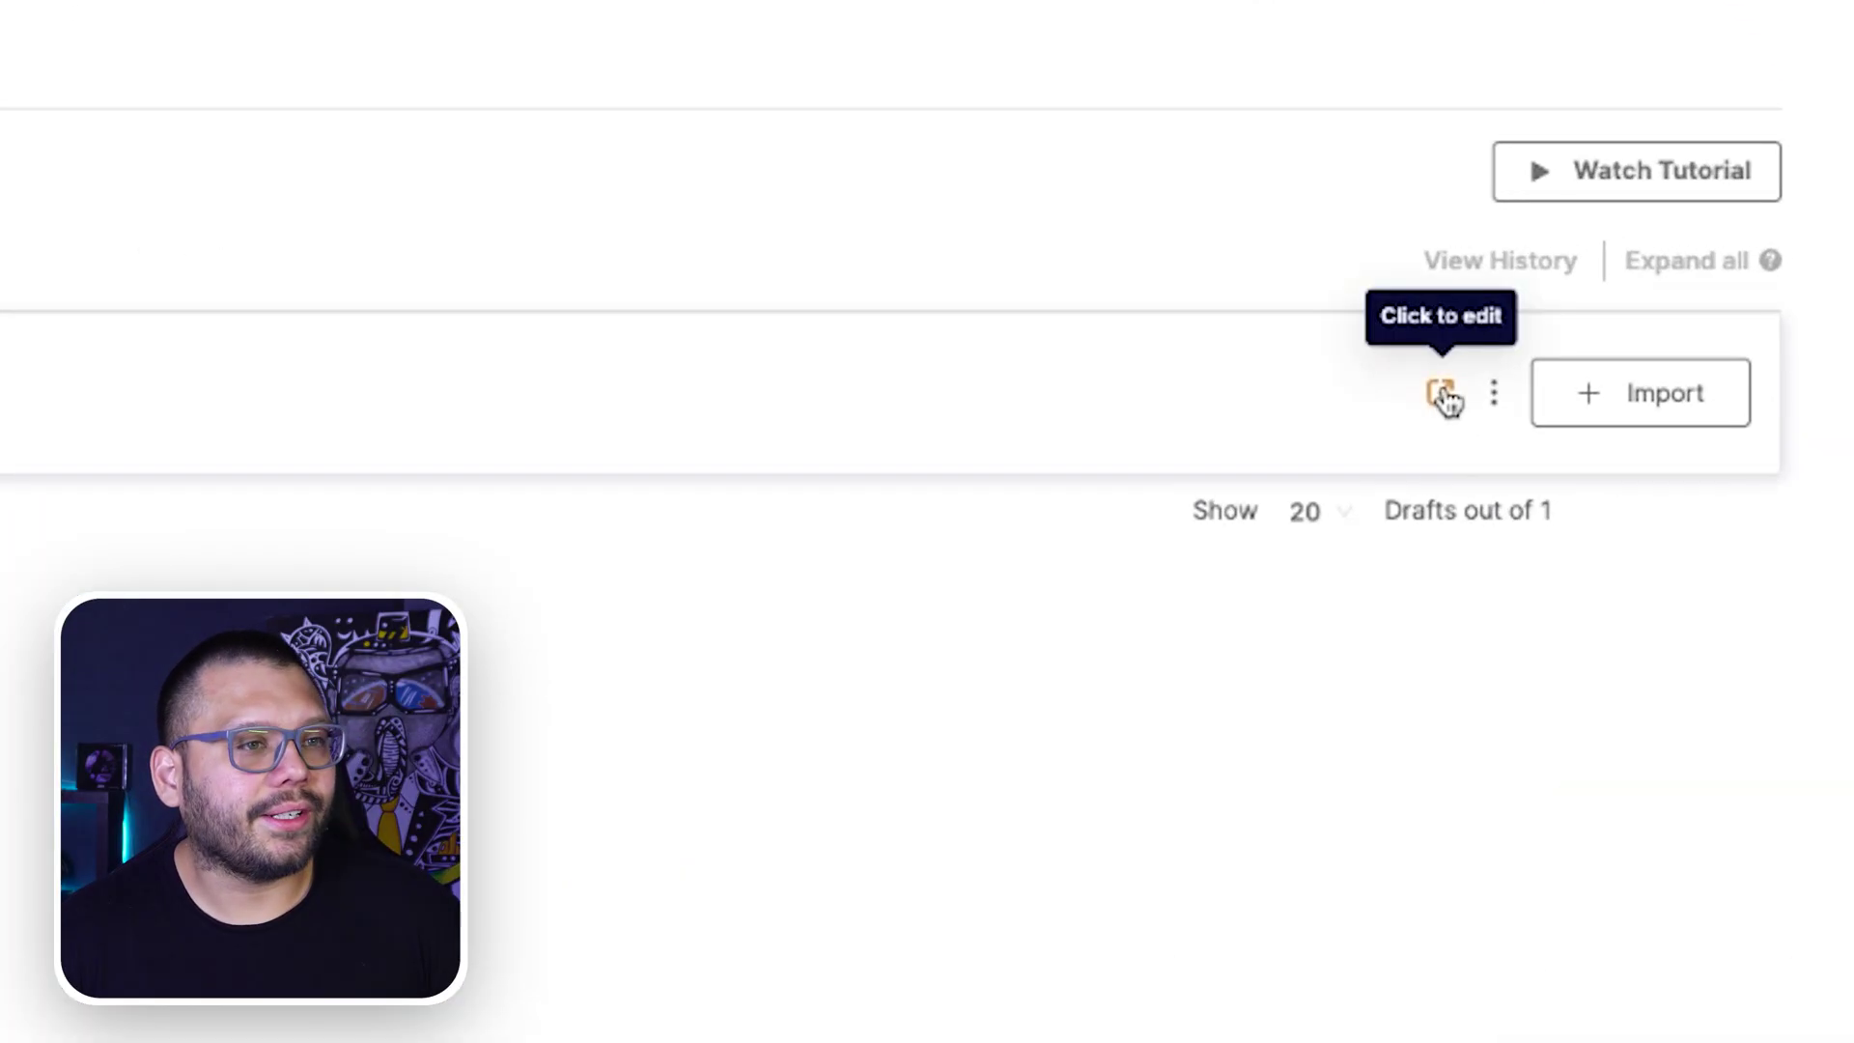
{"action": "left_click", "coordinate": [1442, 395]}
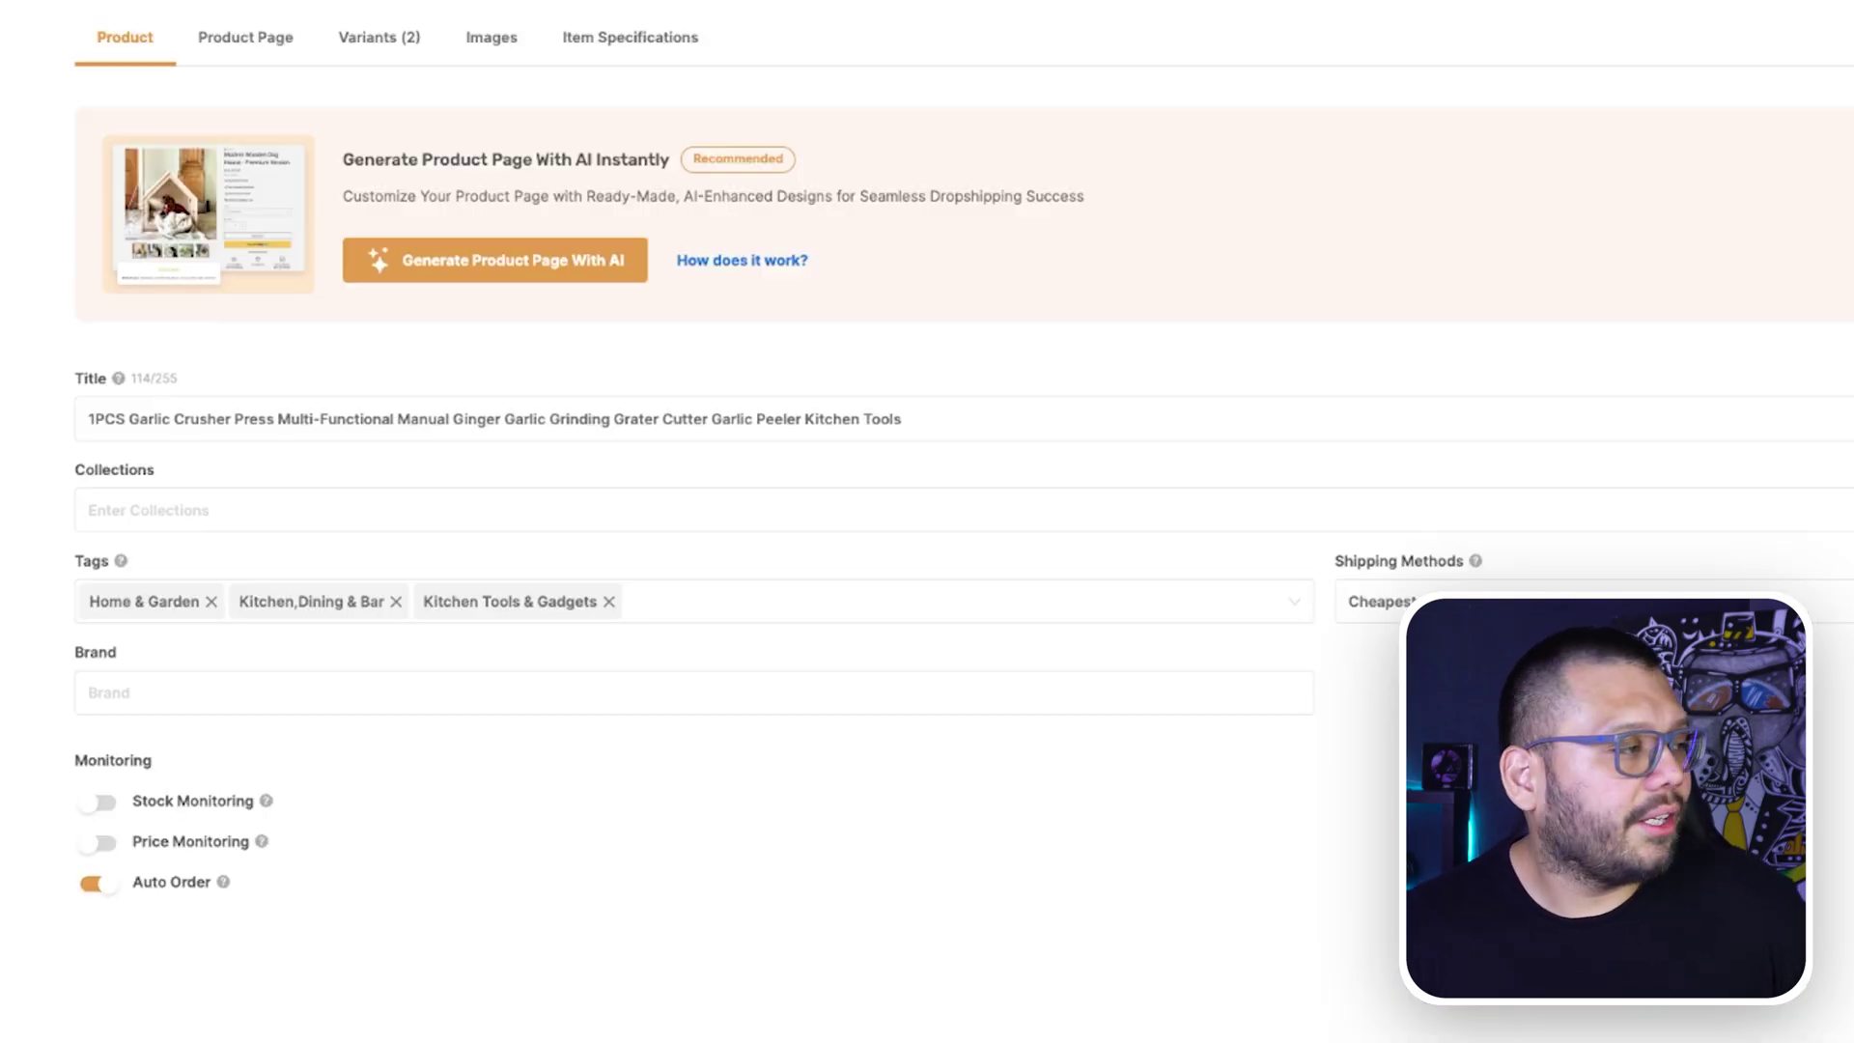
{"action": "left_click", "coordinate": [385, 680]}
{"action": "left_click", "coordinate": [281, 481]}
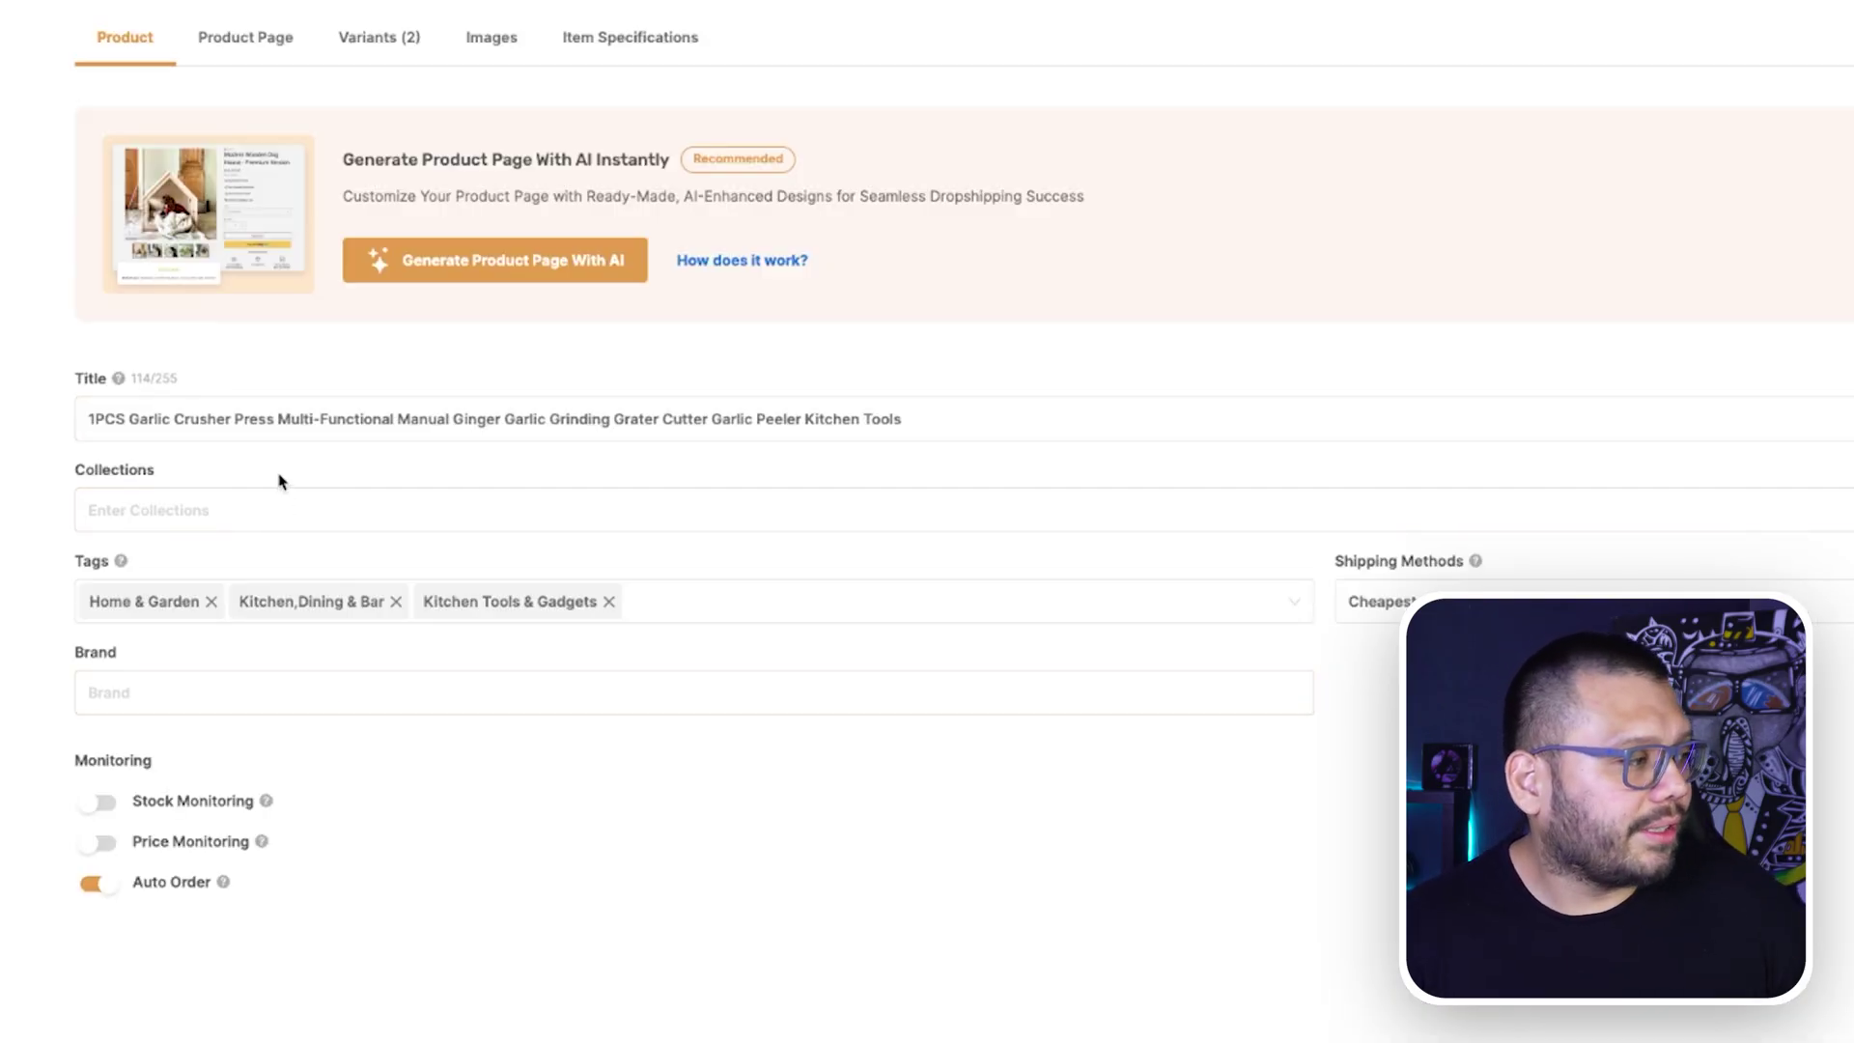
Step: Inspect the description and its product image, then list the two $3.38 colour variants
{"action": "left_click", "coordinate": [245, 36]}
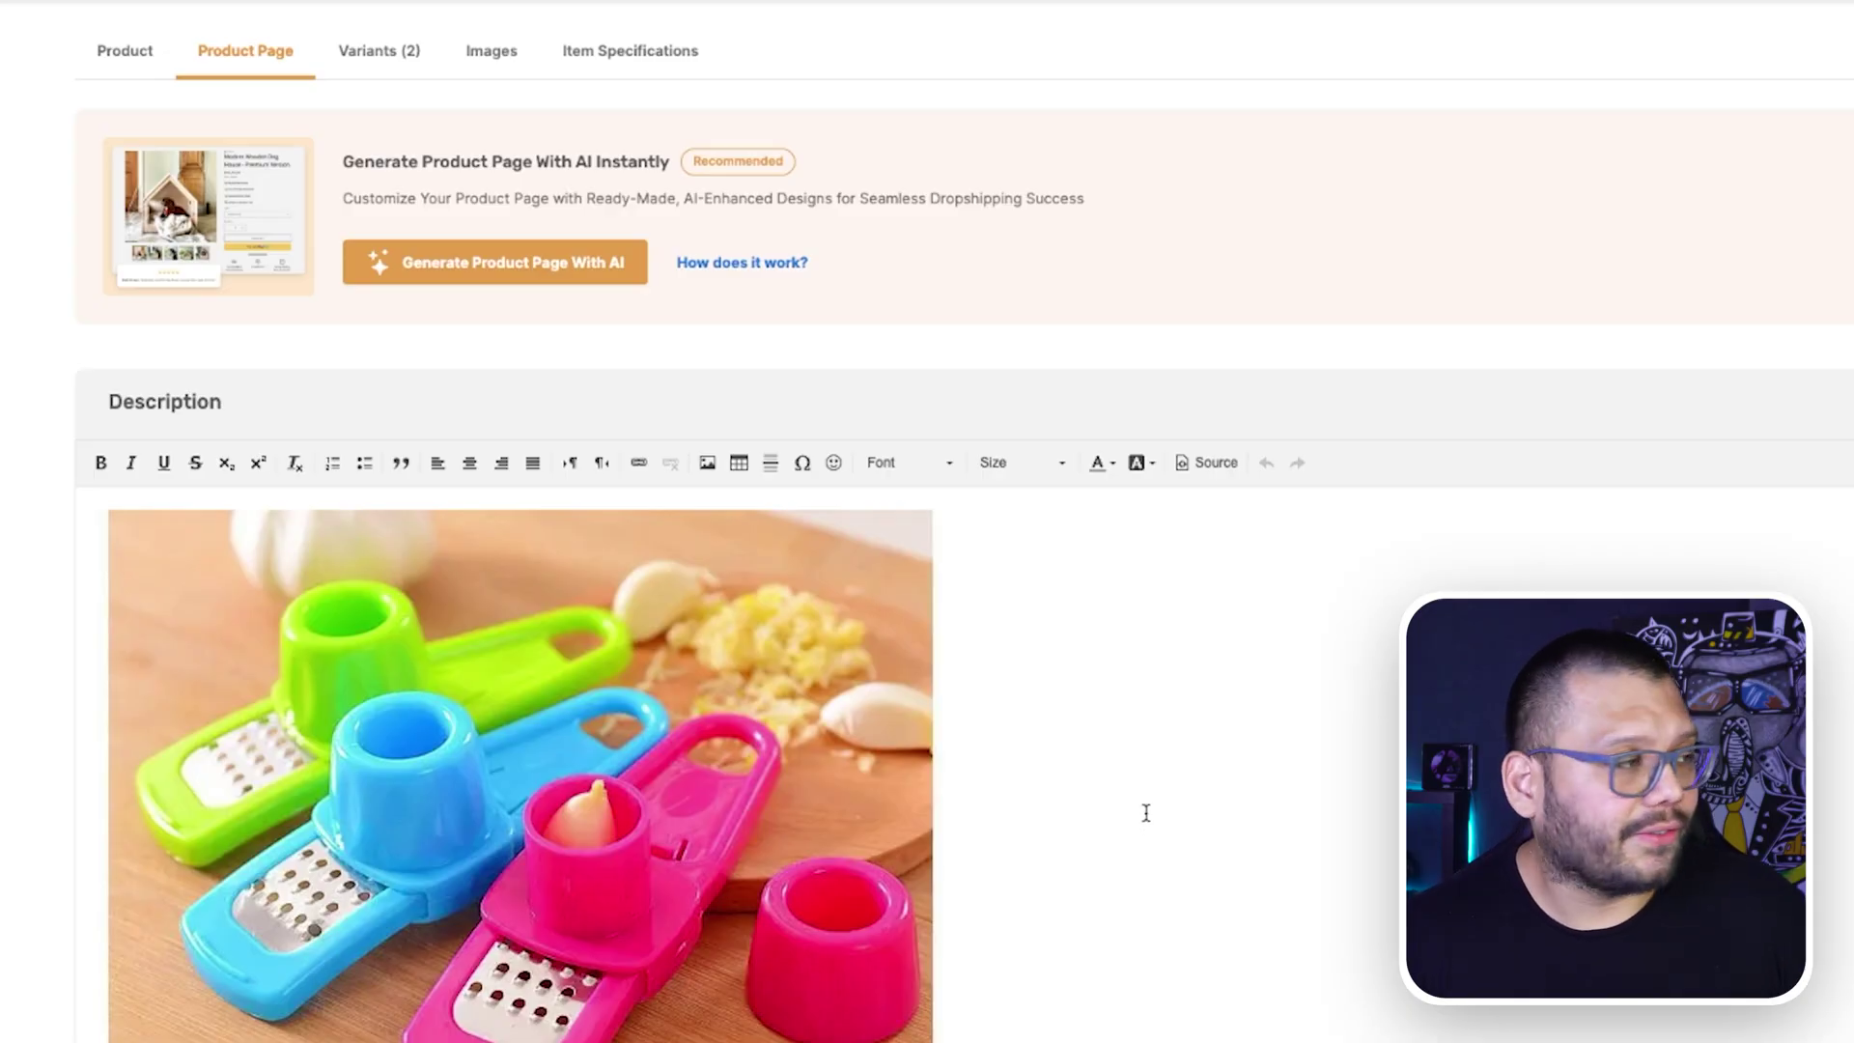
{"action": "right_click", "coordinate": [1052, 758]}
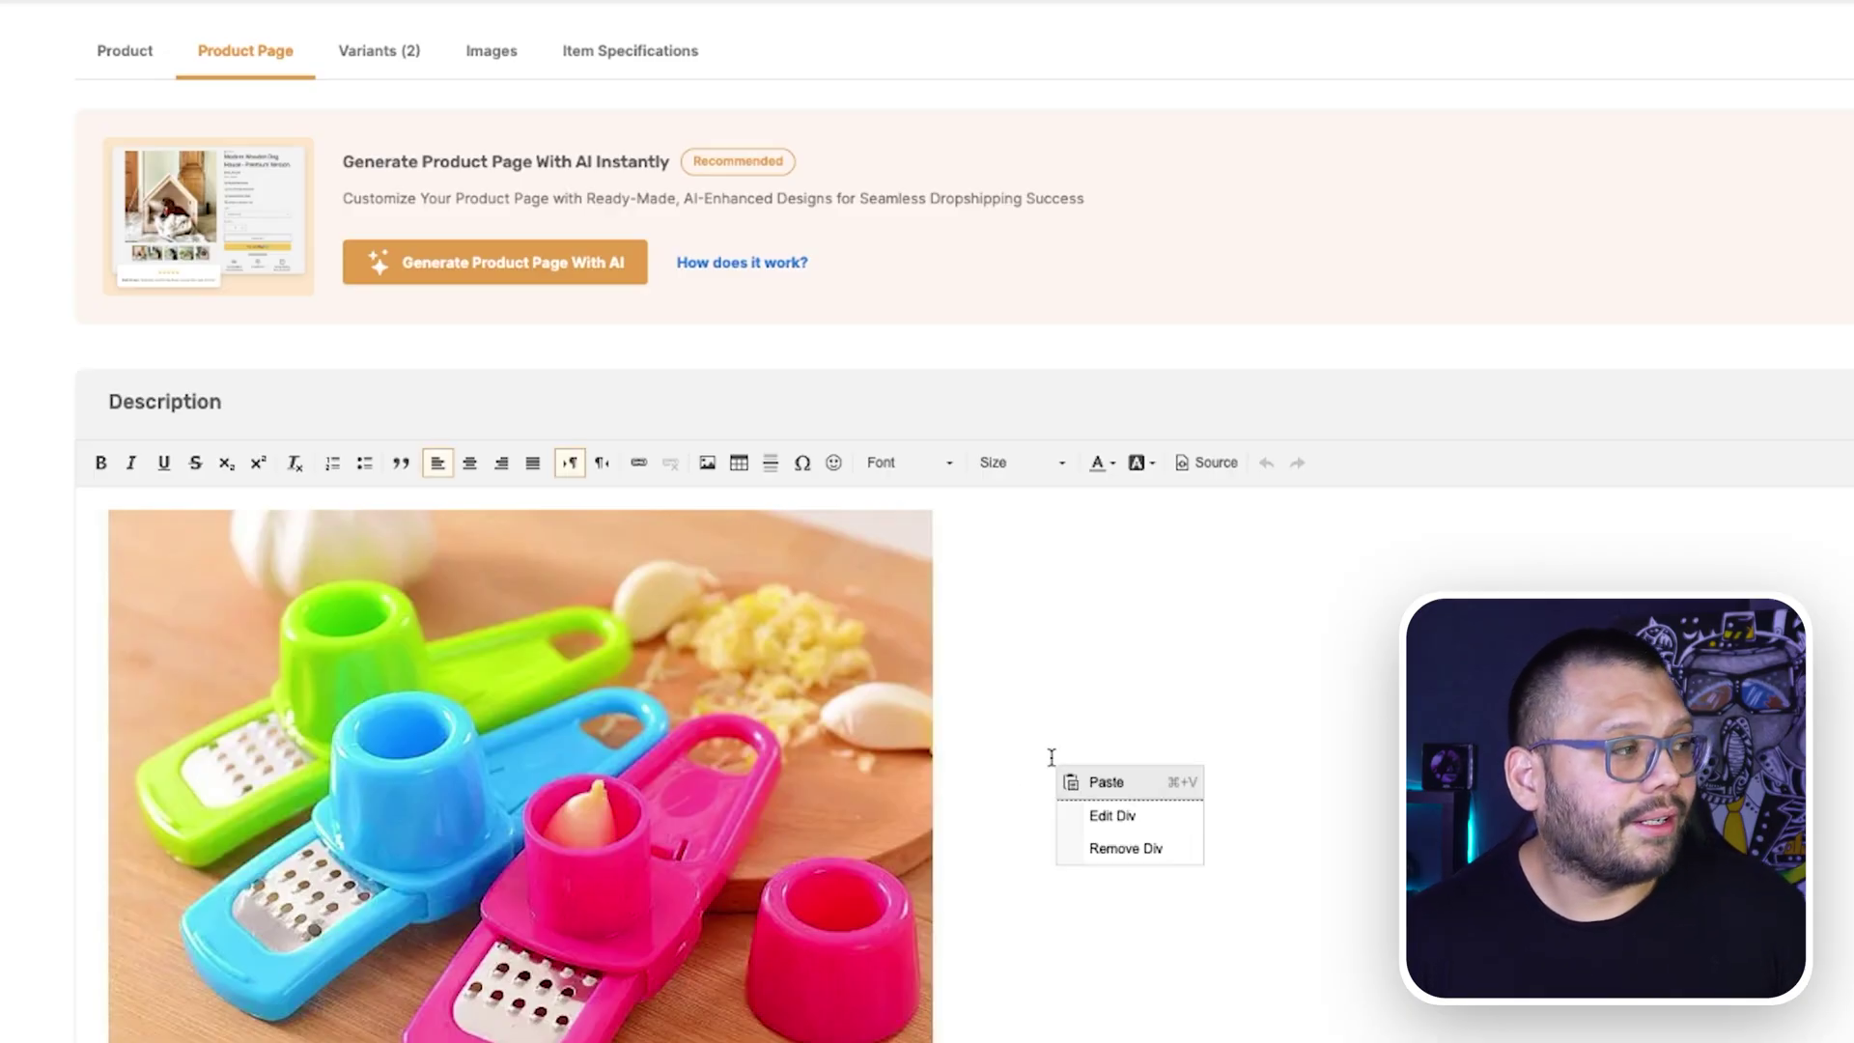
{"action": "left_click", "coordinate": [873, 767]}
{"action": "left_click", "coordinate": [942, 773]}
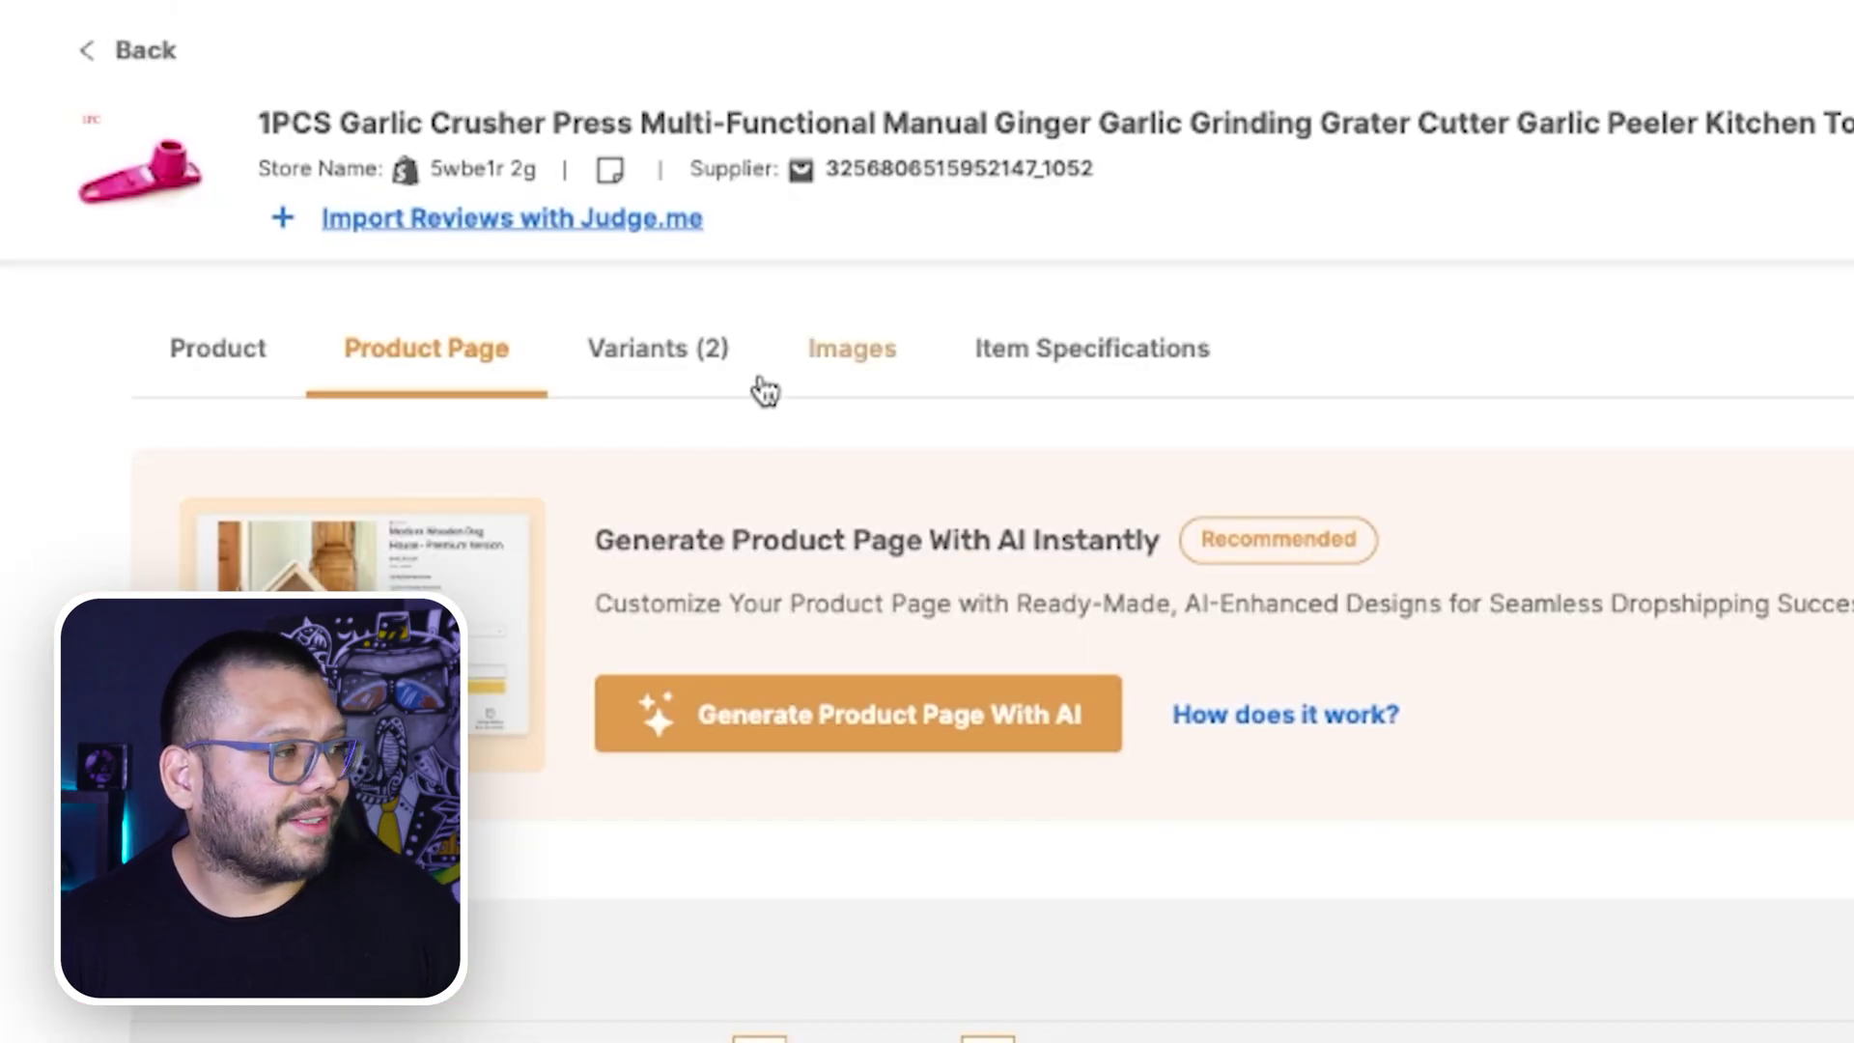
{"action": "left_click", "coordinate": [753, 386]}
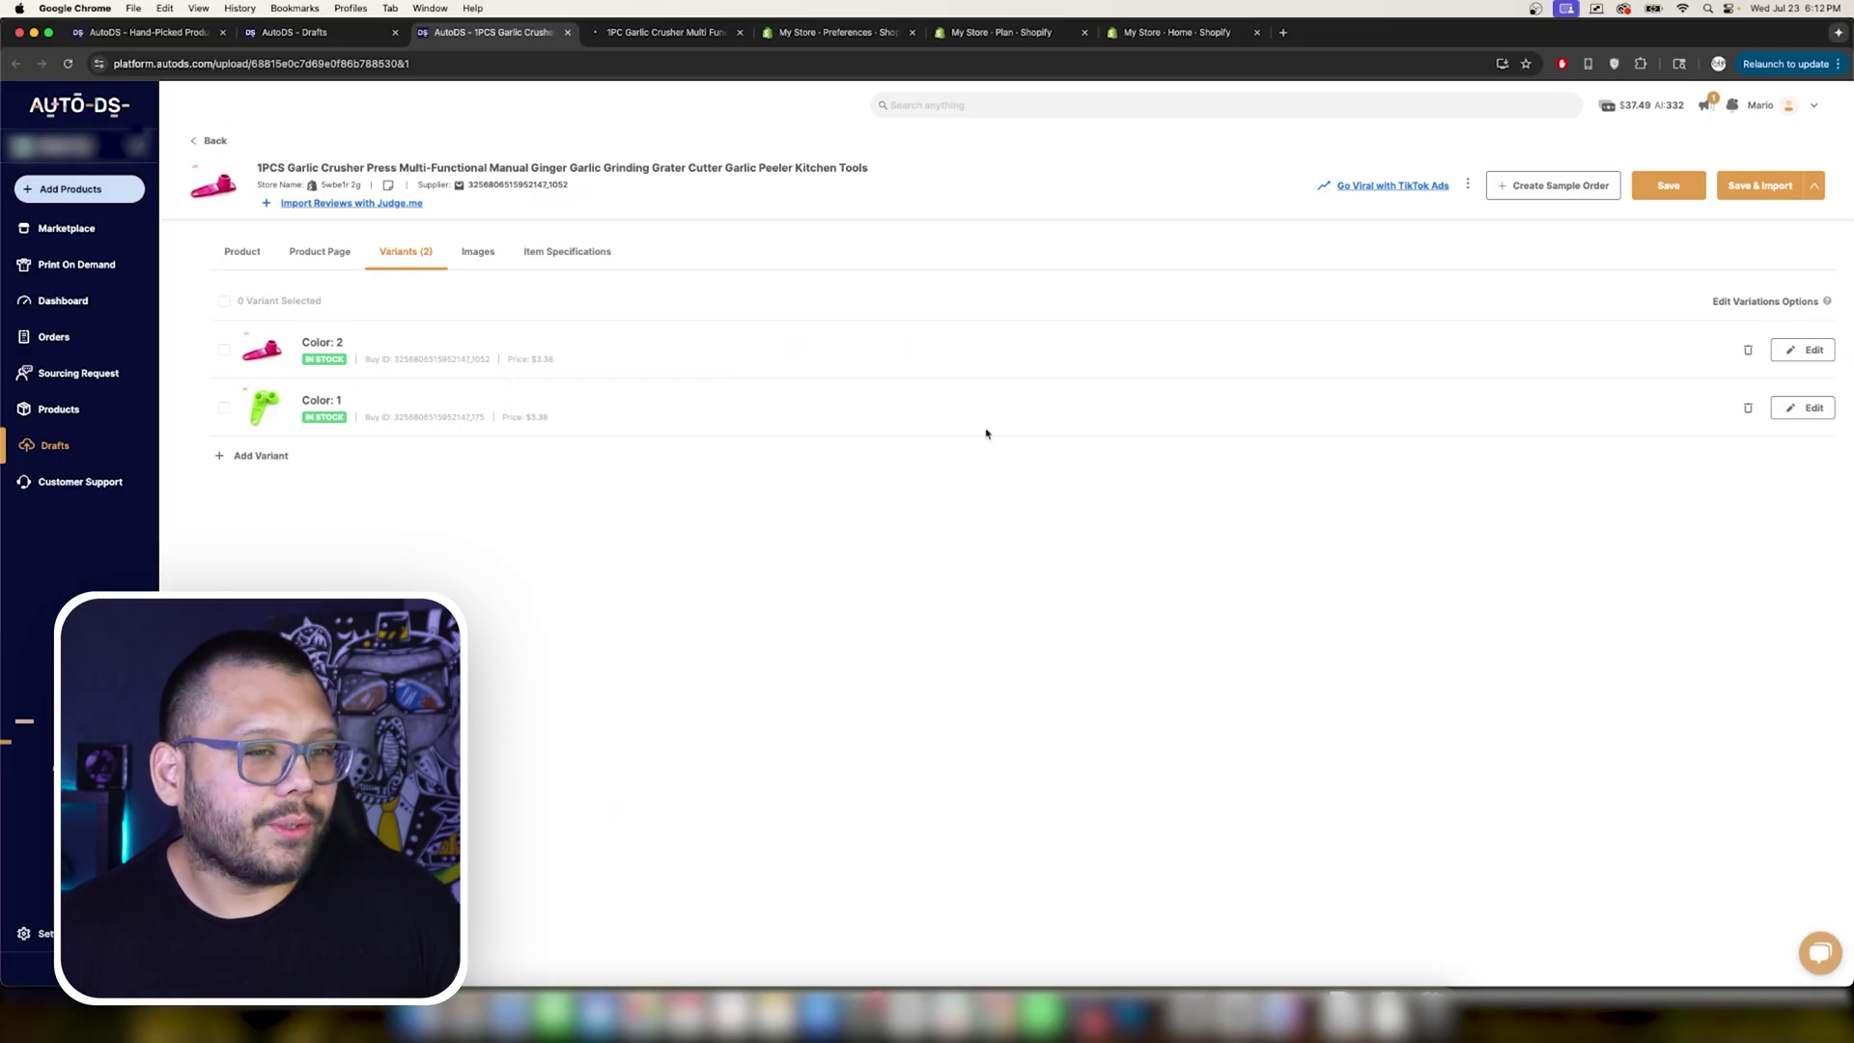
Step: Give the Color: 2 variant 50% profit and 10% fees, for a $4.13 sell price
{"action": "left_click", "coordinate": [1802, 357]}
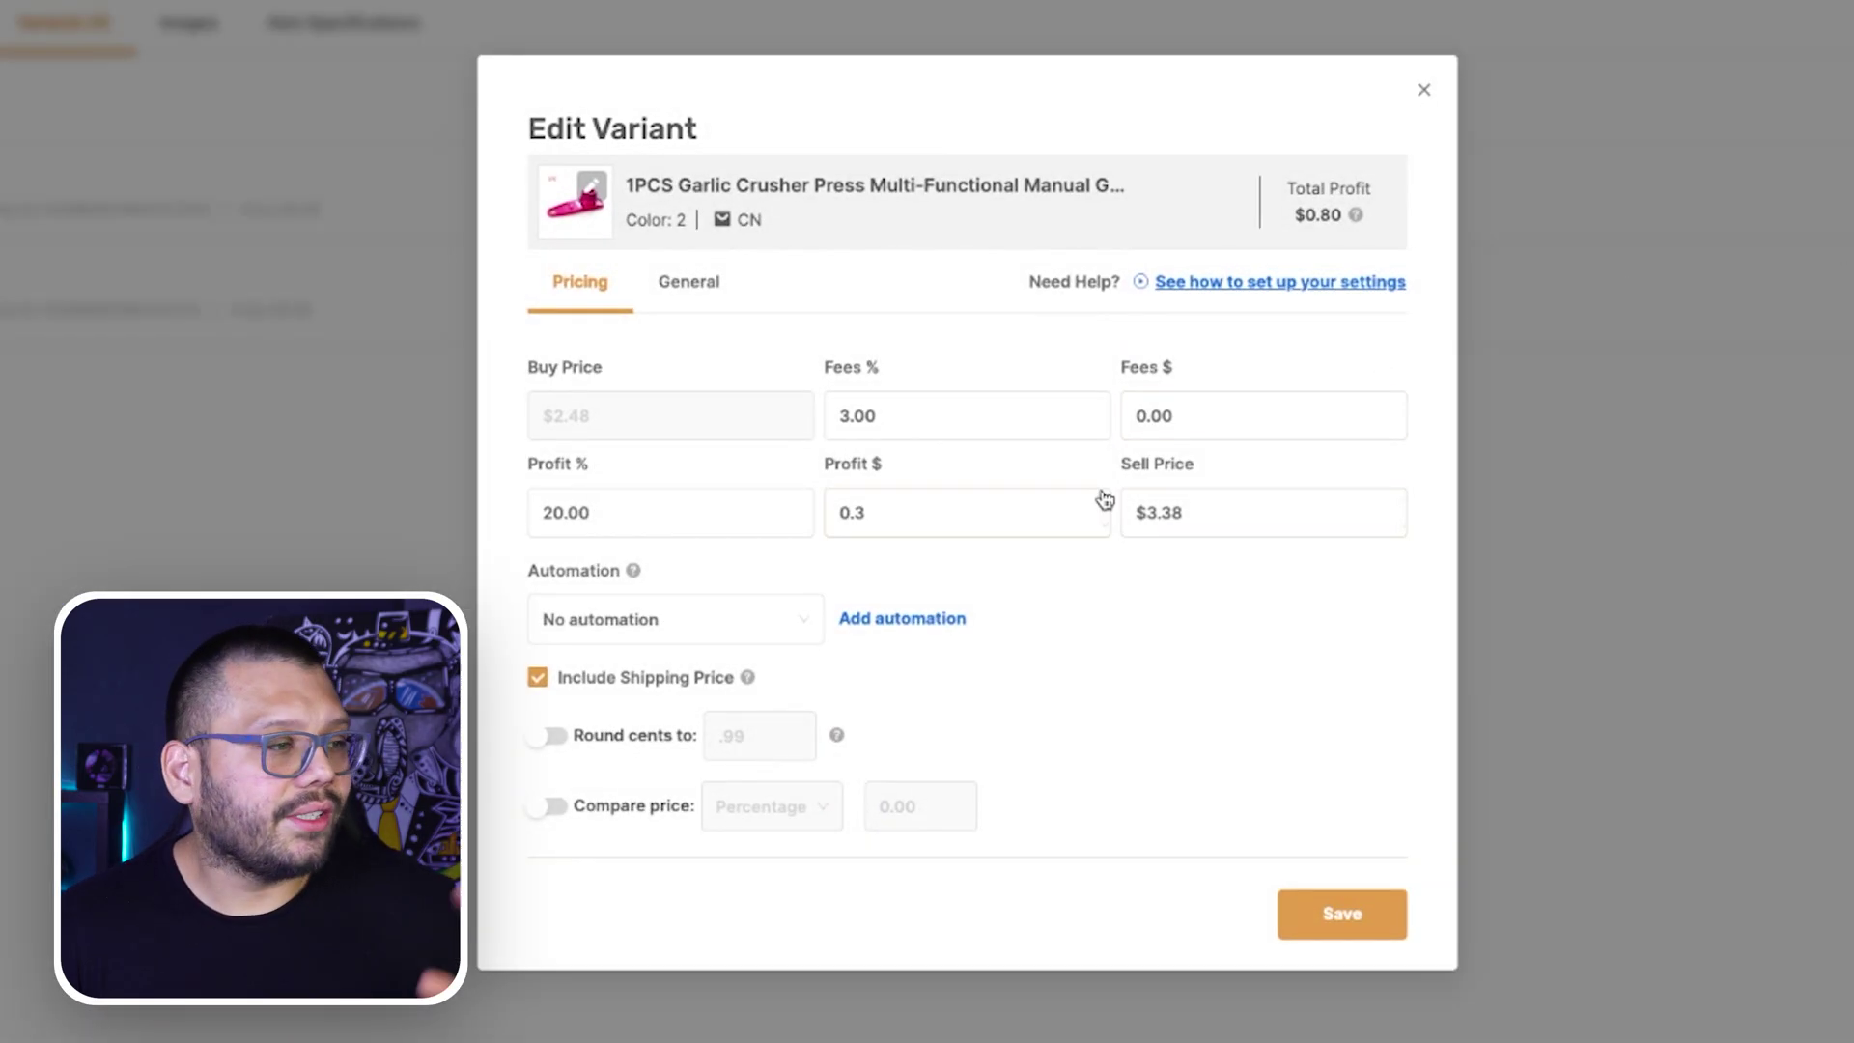
{"action": "left_click", "coordinate": [1204, 519]}
{"action": "left_click", "coordinate": [658, 512]}
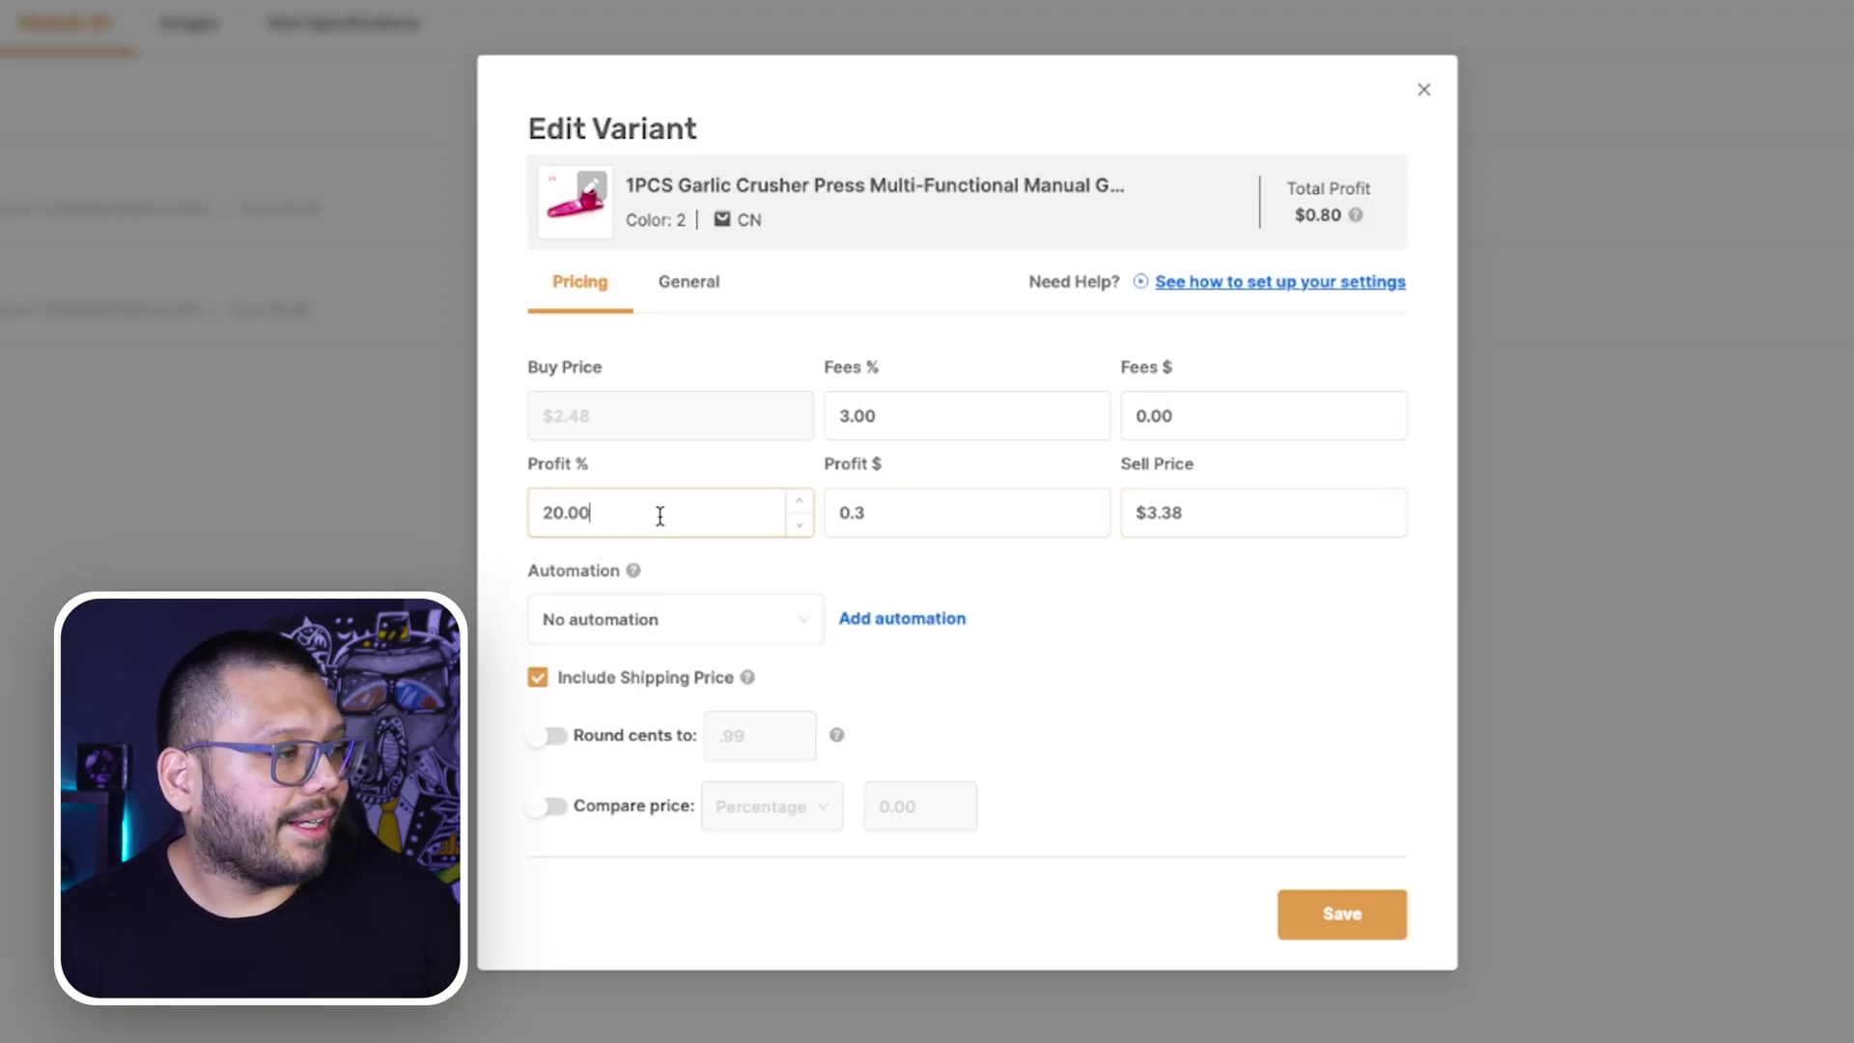
{"action": "key", "text": "ctrl+a"}
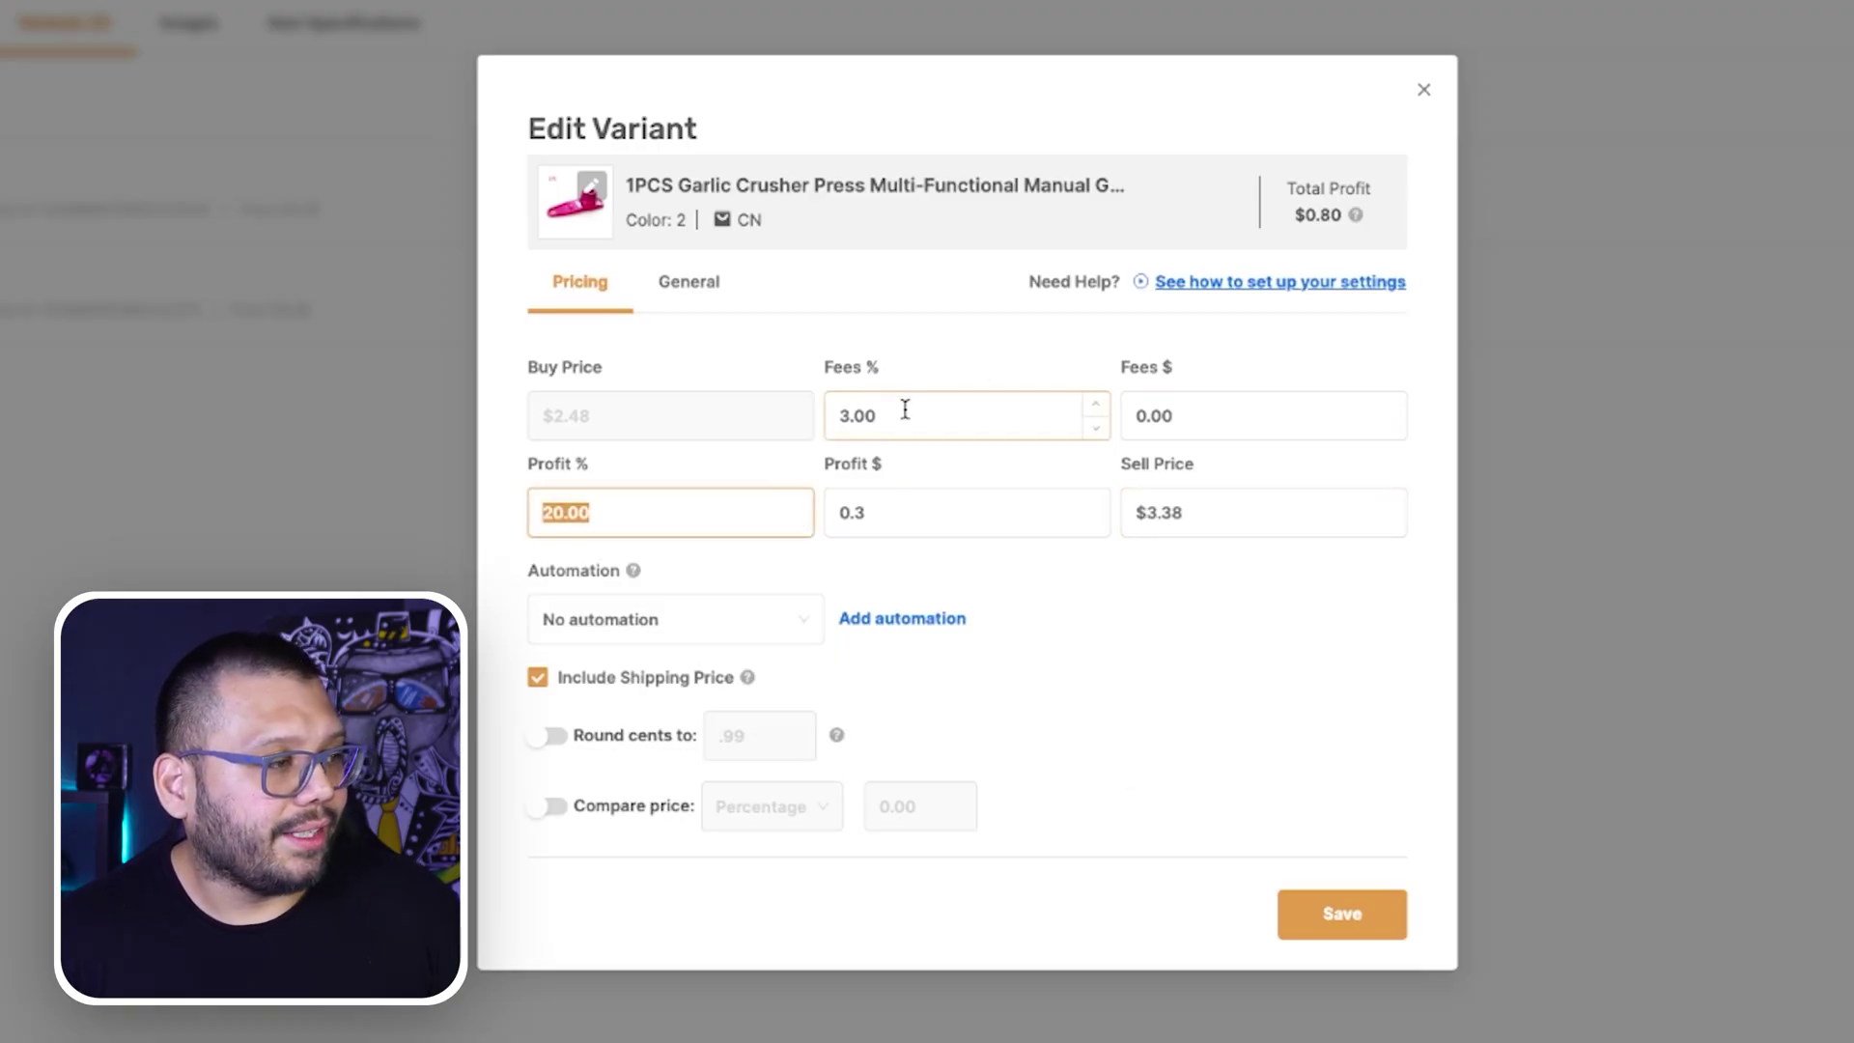
{"action": "left_click", "coordinate": [902, 413]}
{"action": "key", "text": "ctrl+a"}
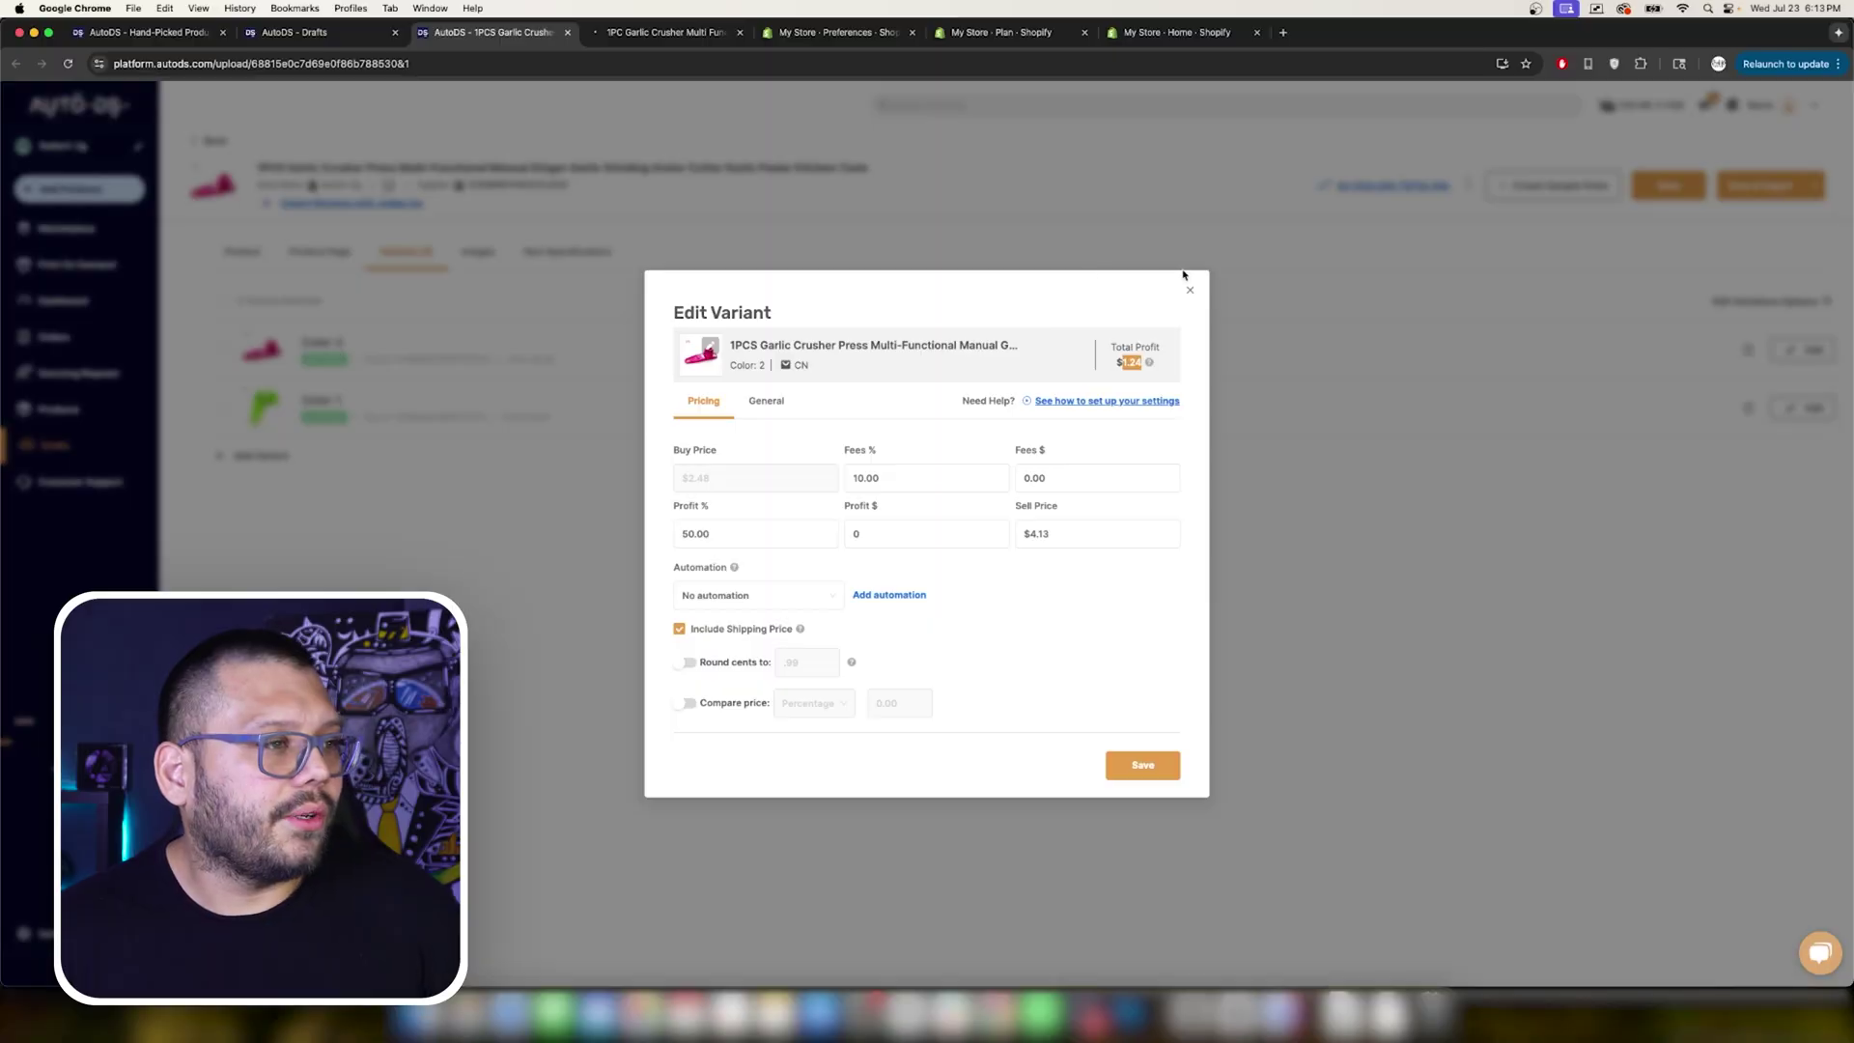
Step: Check the garlic crusher's images and Save & Import it into the Shopify store
{"action": "left_click", "coordinate": [1189, 292]}
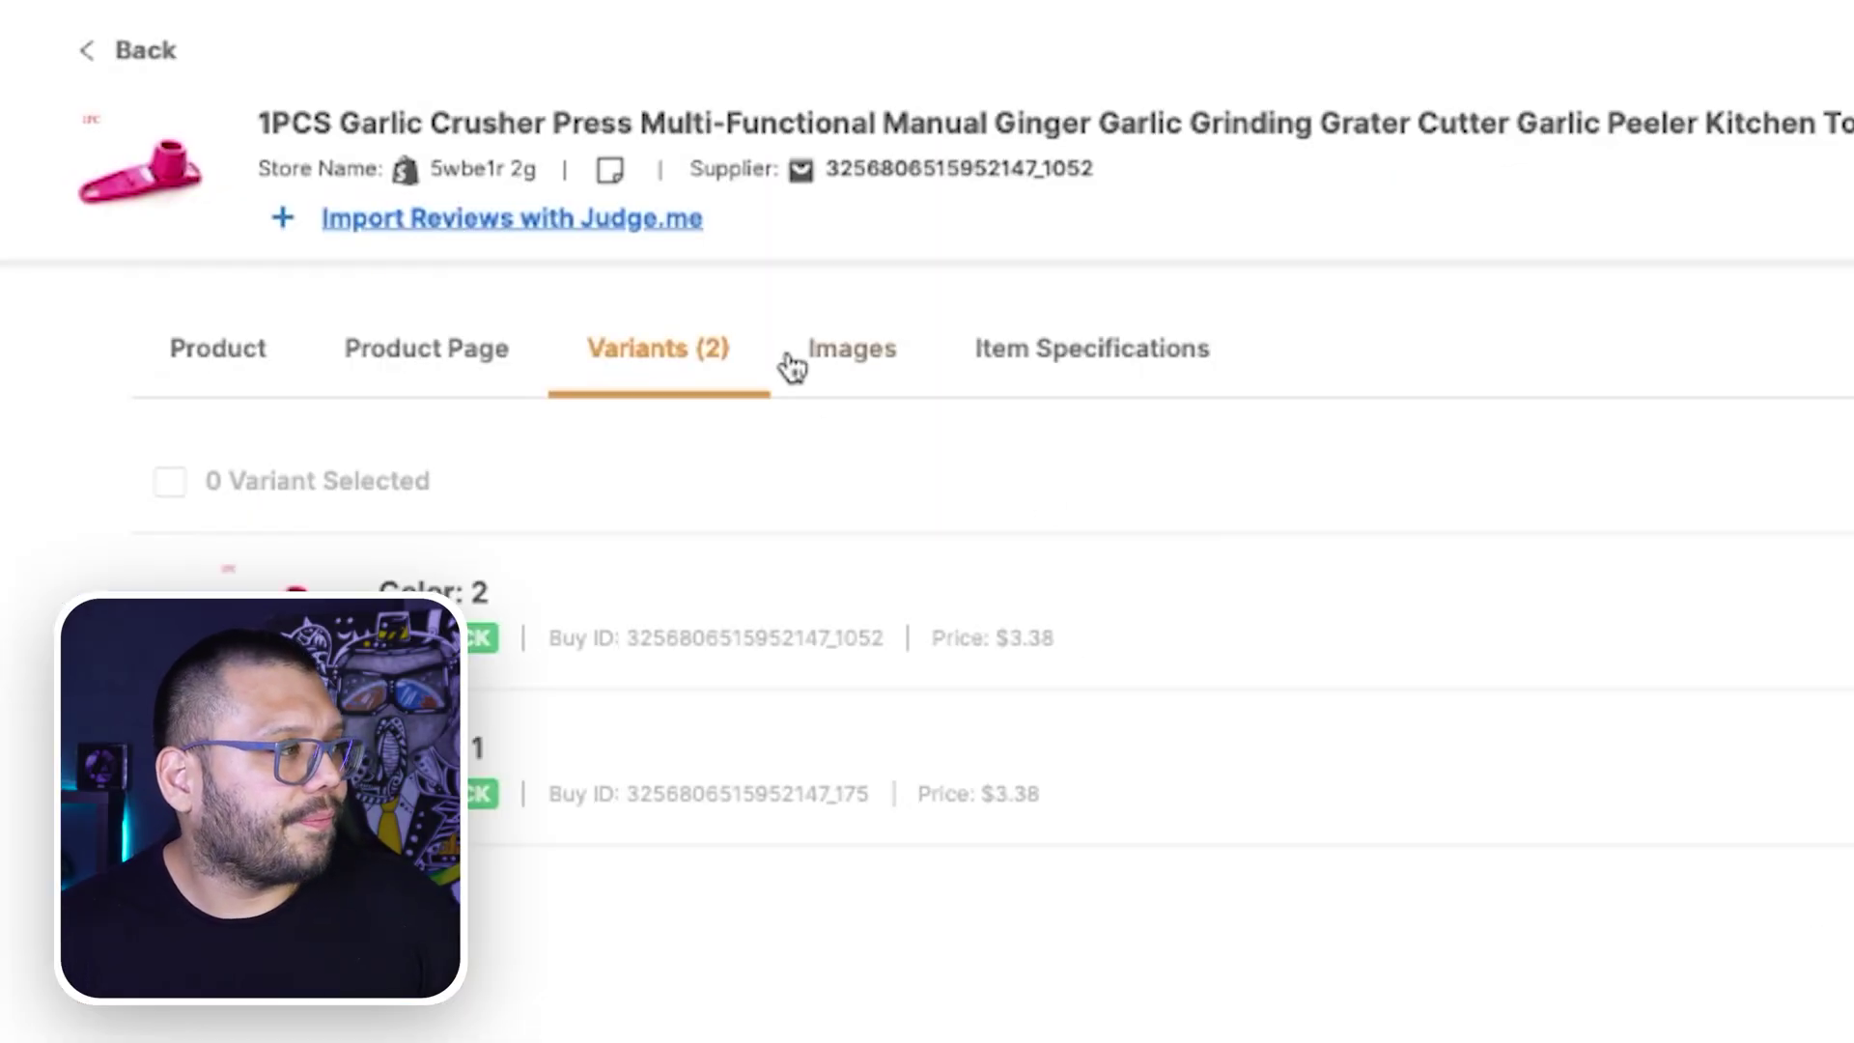
{"action": "left_click", "coordinate": [794, 365]}
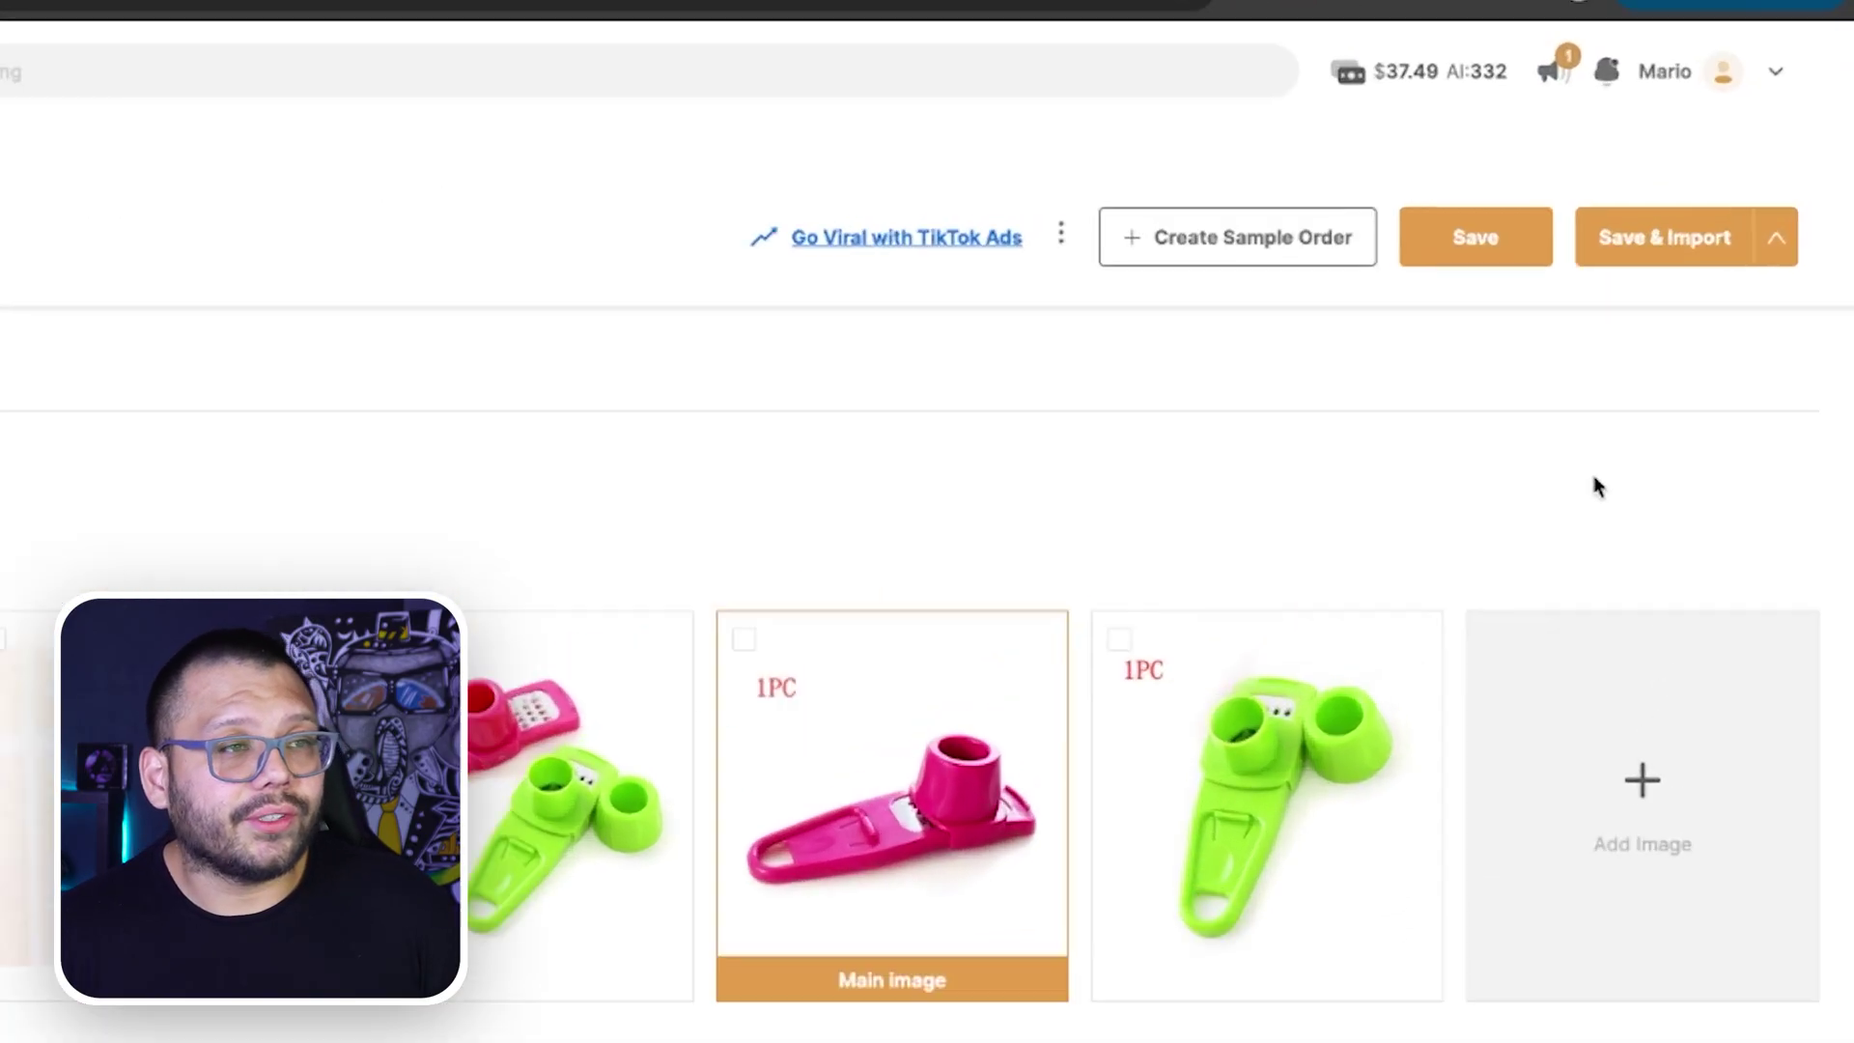
{"action": "left_click", "coordinate": [1605, 286]}
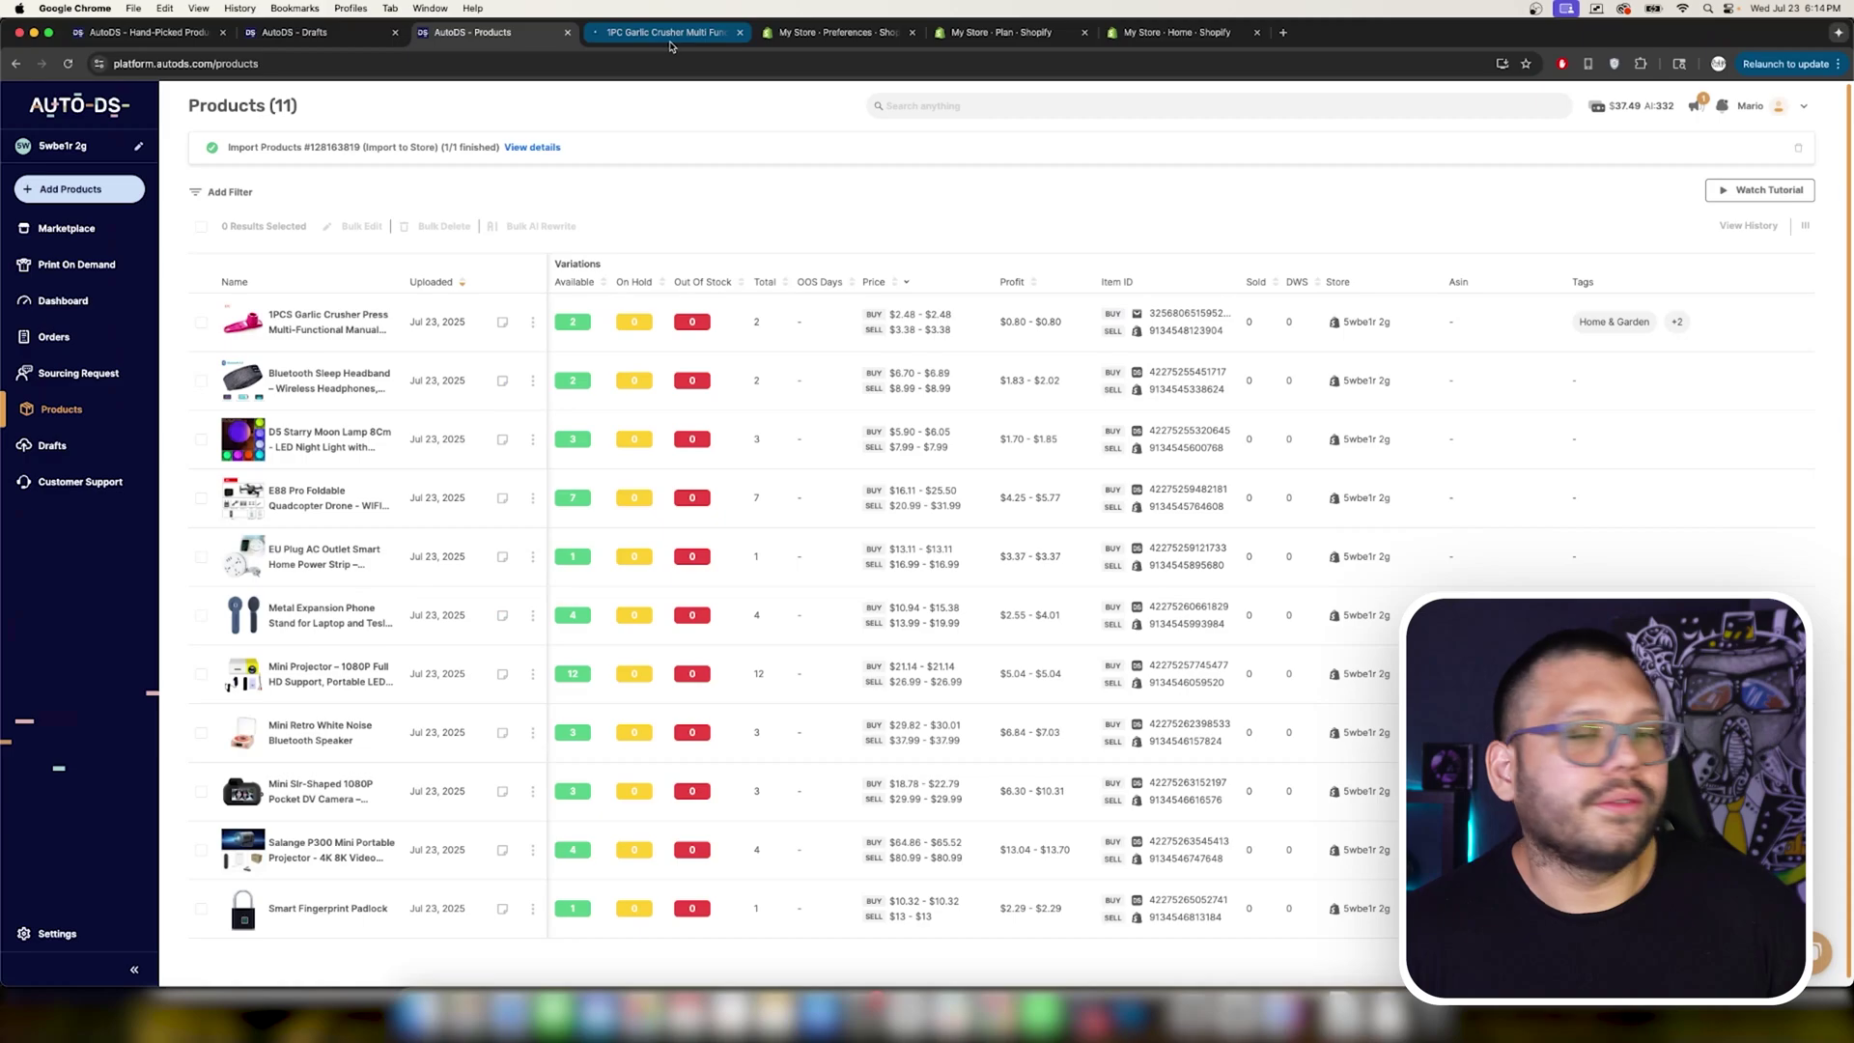
Step: Open the live storefront from Shopify's Online Store themes and read the hero banner
{"action": "left_click", "coordinate": [838, 32]}
{"action": "left_click", "coordinate": [58, 389]}
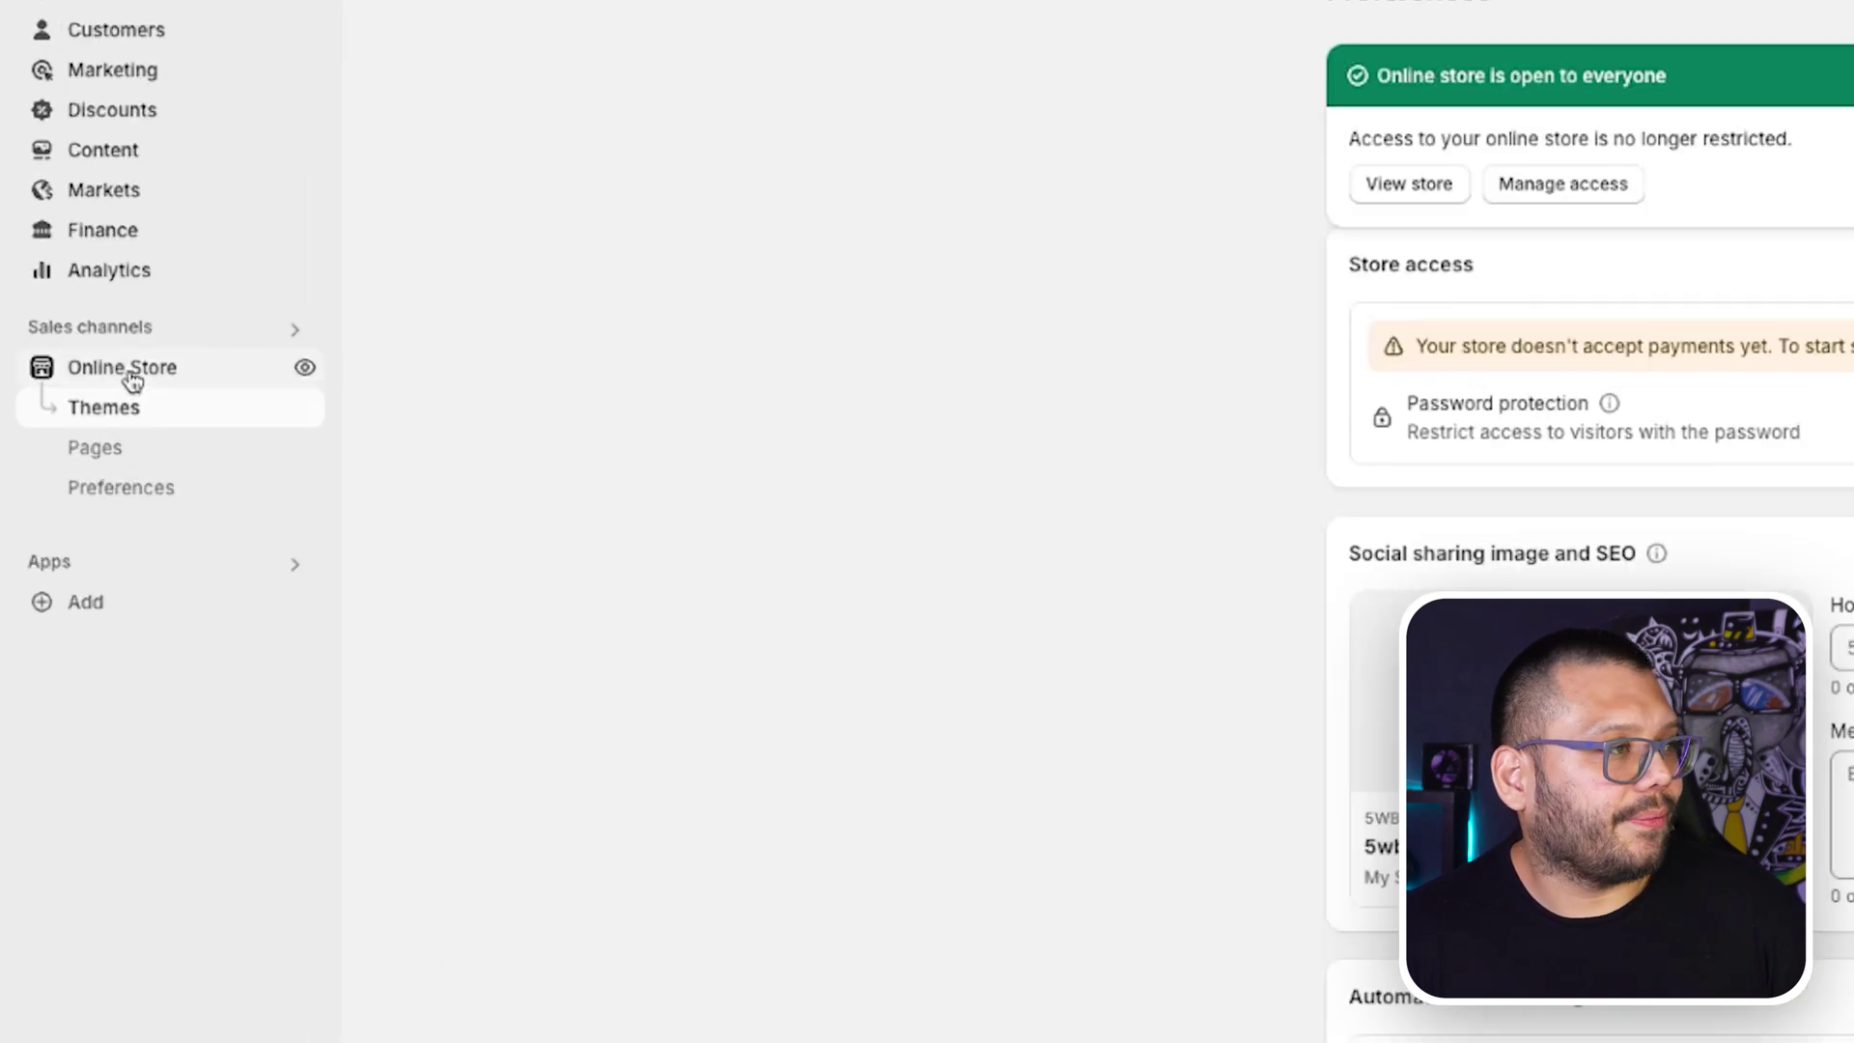
{"action": "left_click", "coordinate": [455, 364]}
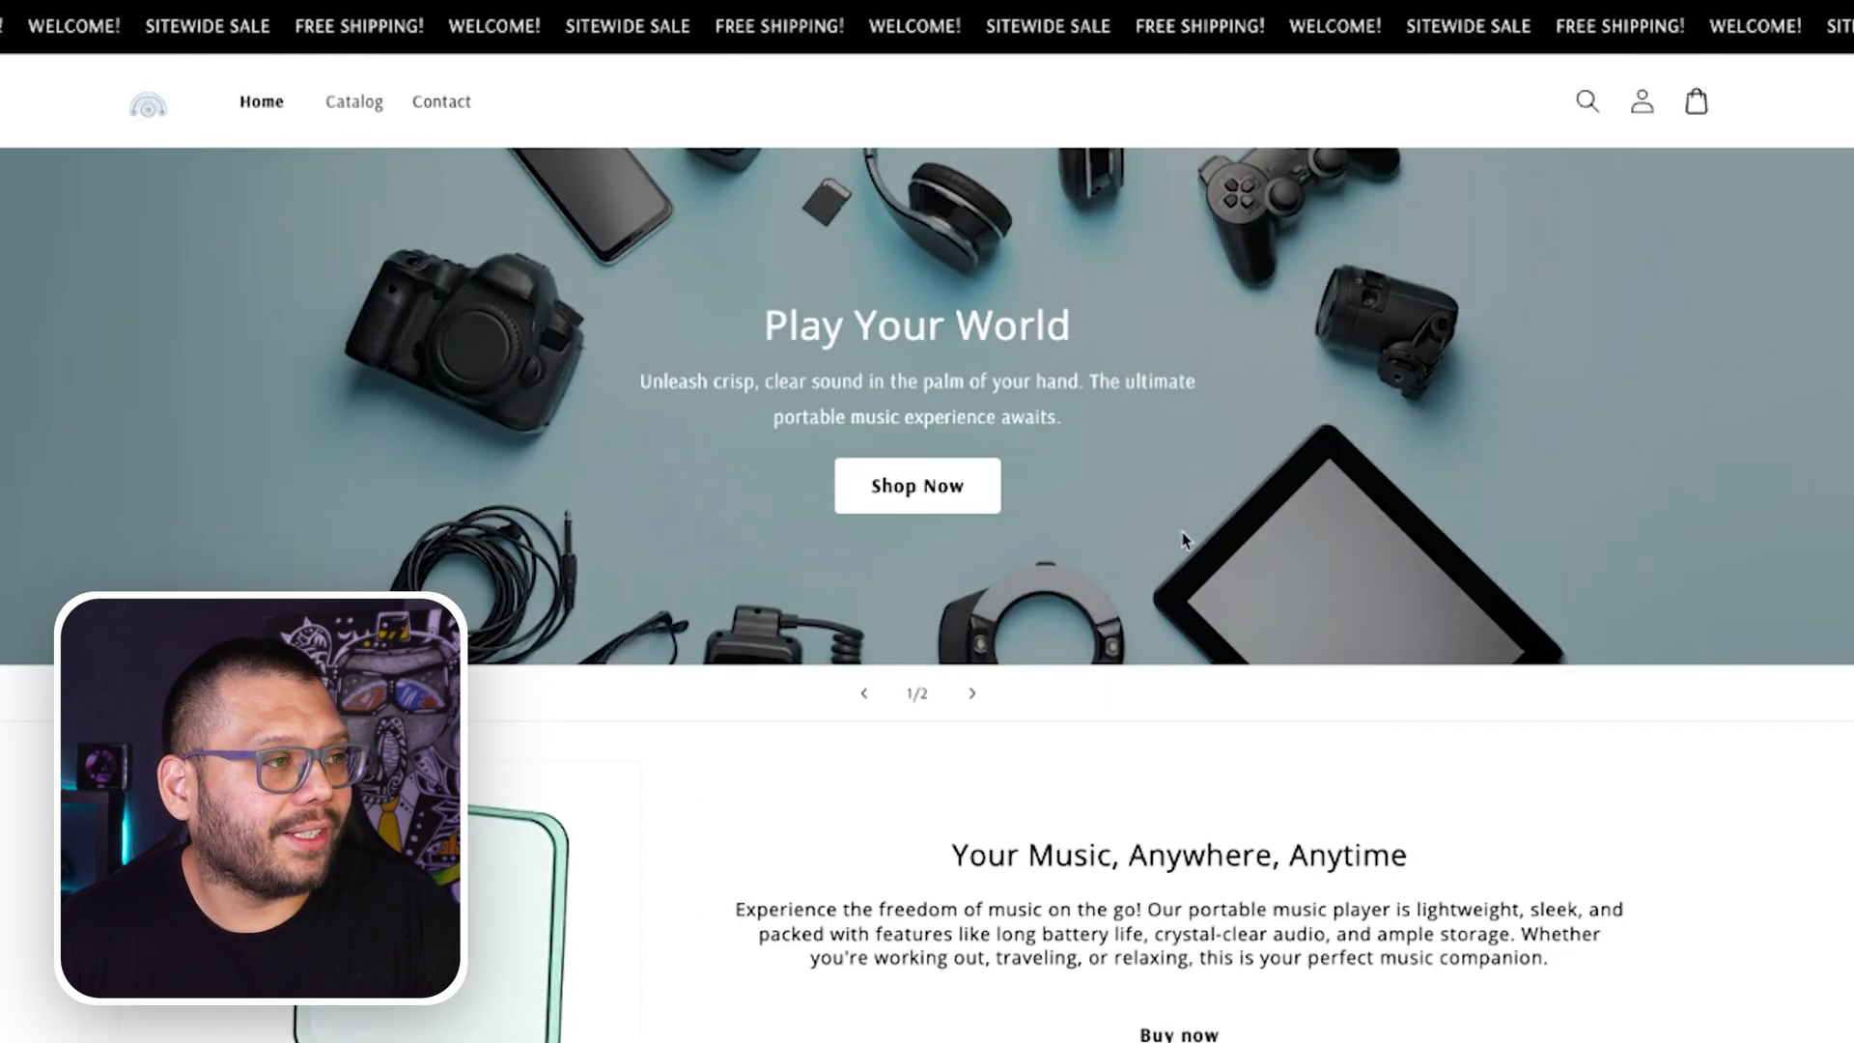
{"action": "left_click_drag", "start_coordinate": [676, 391], "coordinate": [1062, 425]}
{"action": "left_click", "coordinate": [1127, 467]}
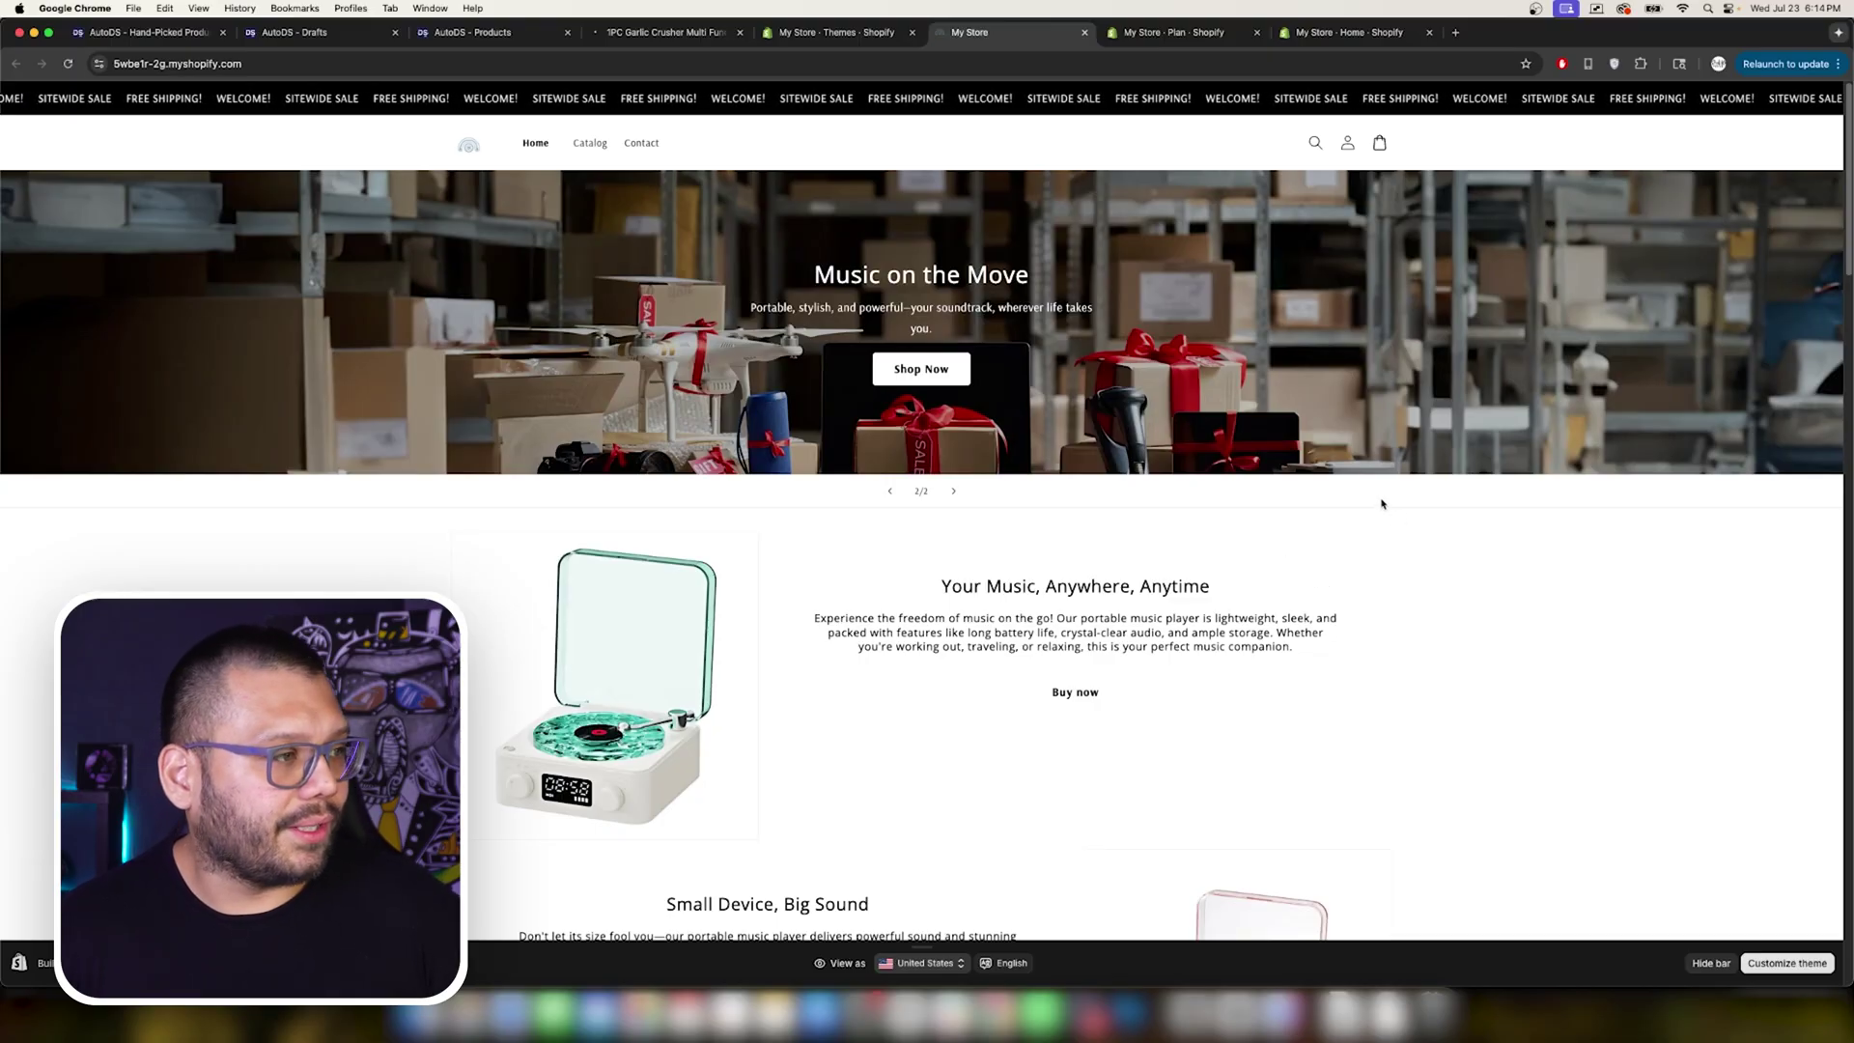
Step: Scroll the homepage past the testimonials down to the contact form
{"action": "scroll", "coordinate": [1419, 526], "scroll_direction": "down", "scroll_amount": 5}
{"action": "scroll", "coordinate": [1427, 534], "scroll_direction": "down", "scroll_amount": 3}
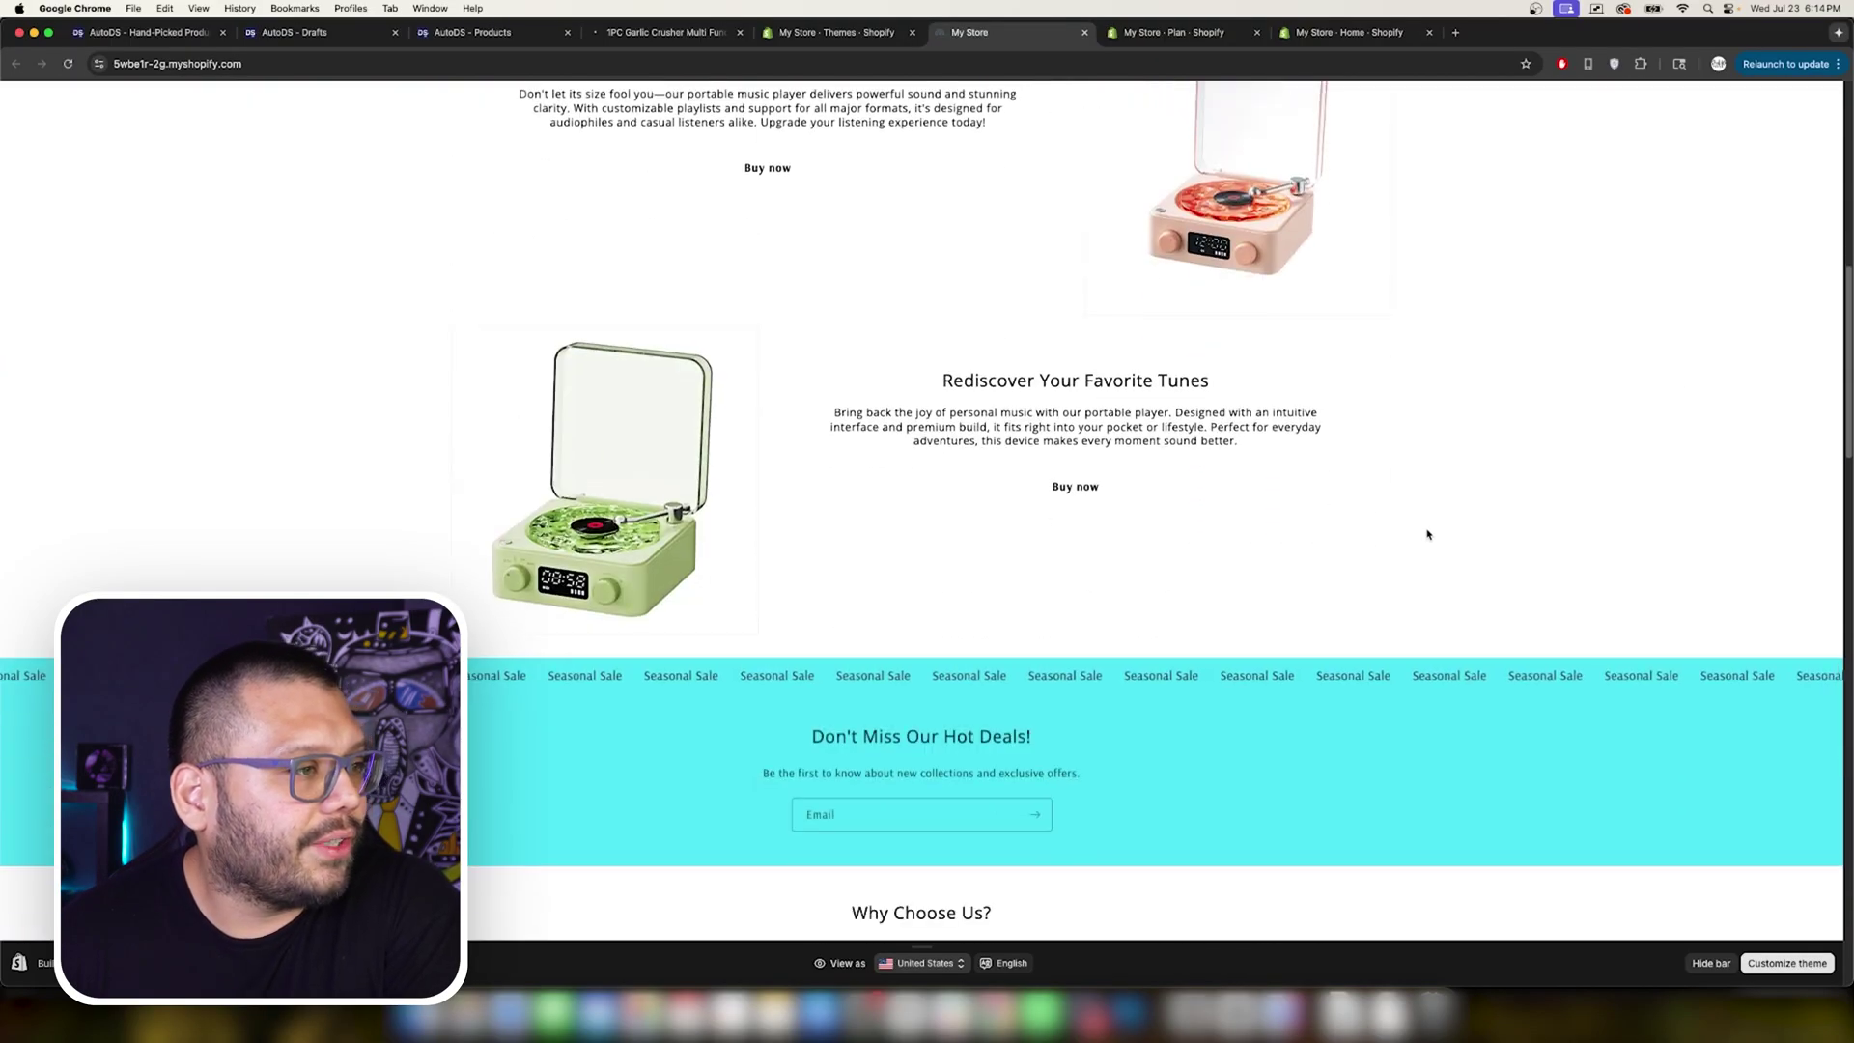
{"action": "scroll", "coordinate": [1427, 534], "scroll_direction": "down", "scroll_amount": 2}
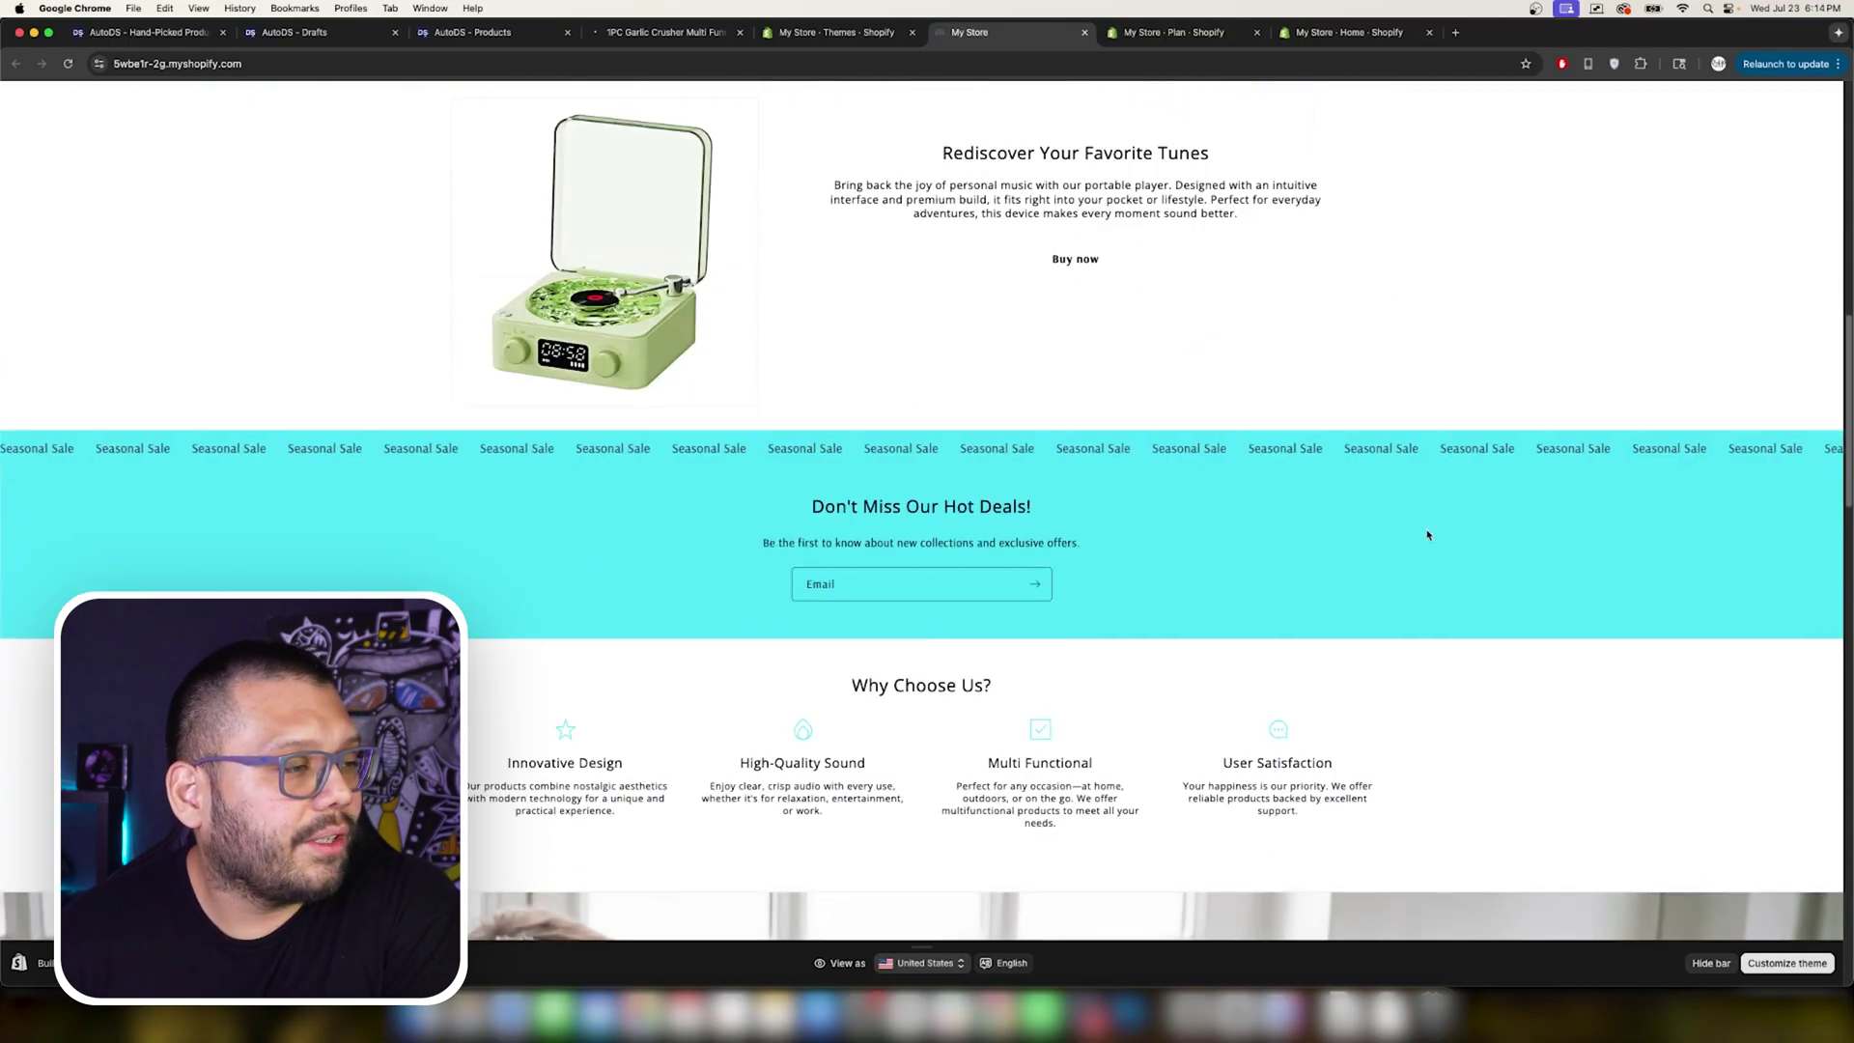
{"action": "scroll", "coordinate": [1348, 545], "scroll_direction": "down", "scroll_amount": 1}
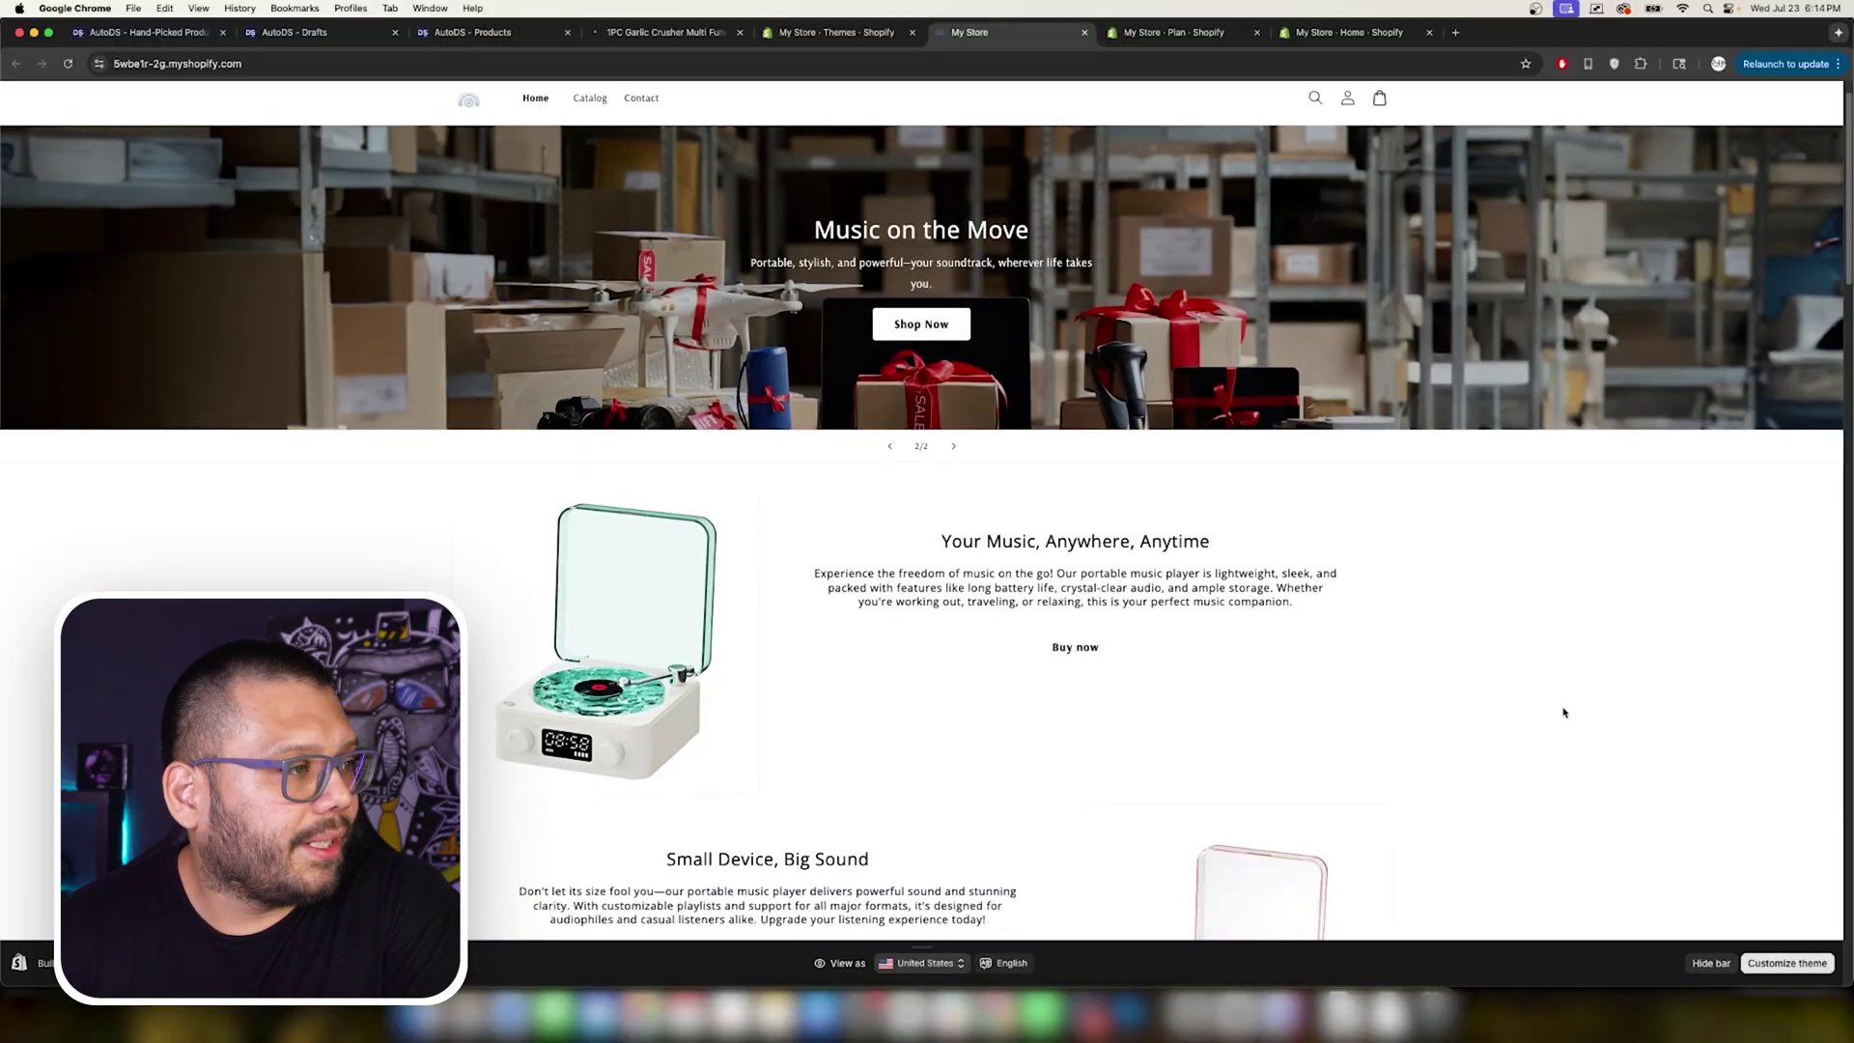
{"action": "scroll", "coordinate": [1222, 730], "scroll_direction": "down", "scroll_amount": 10}
{"action": "scroll", "coordinate": [1222, 729], "scroll_direction": "down", "scroll_amount": 1}
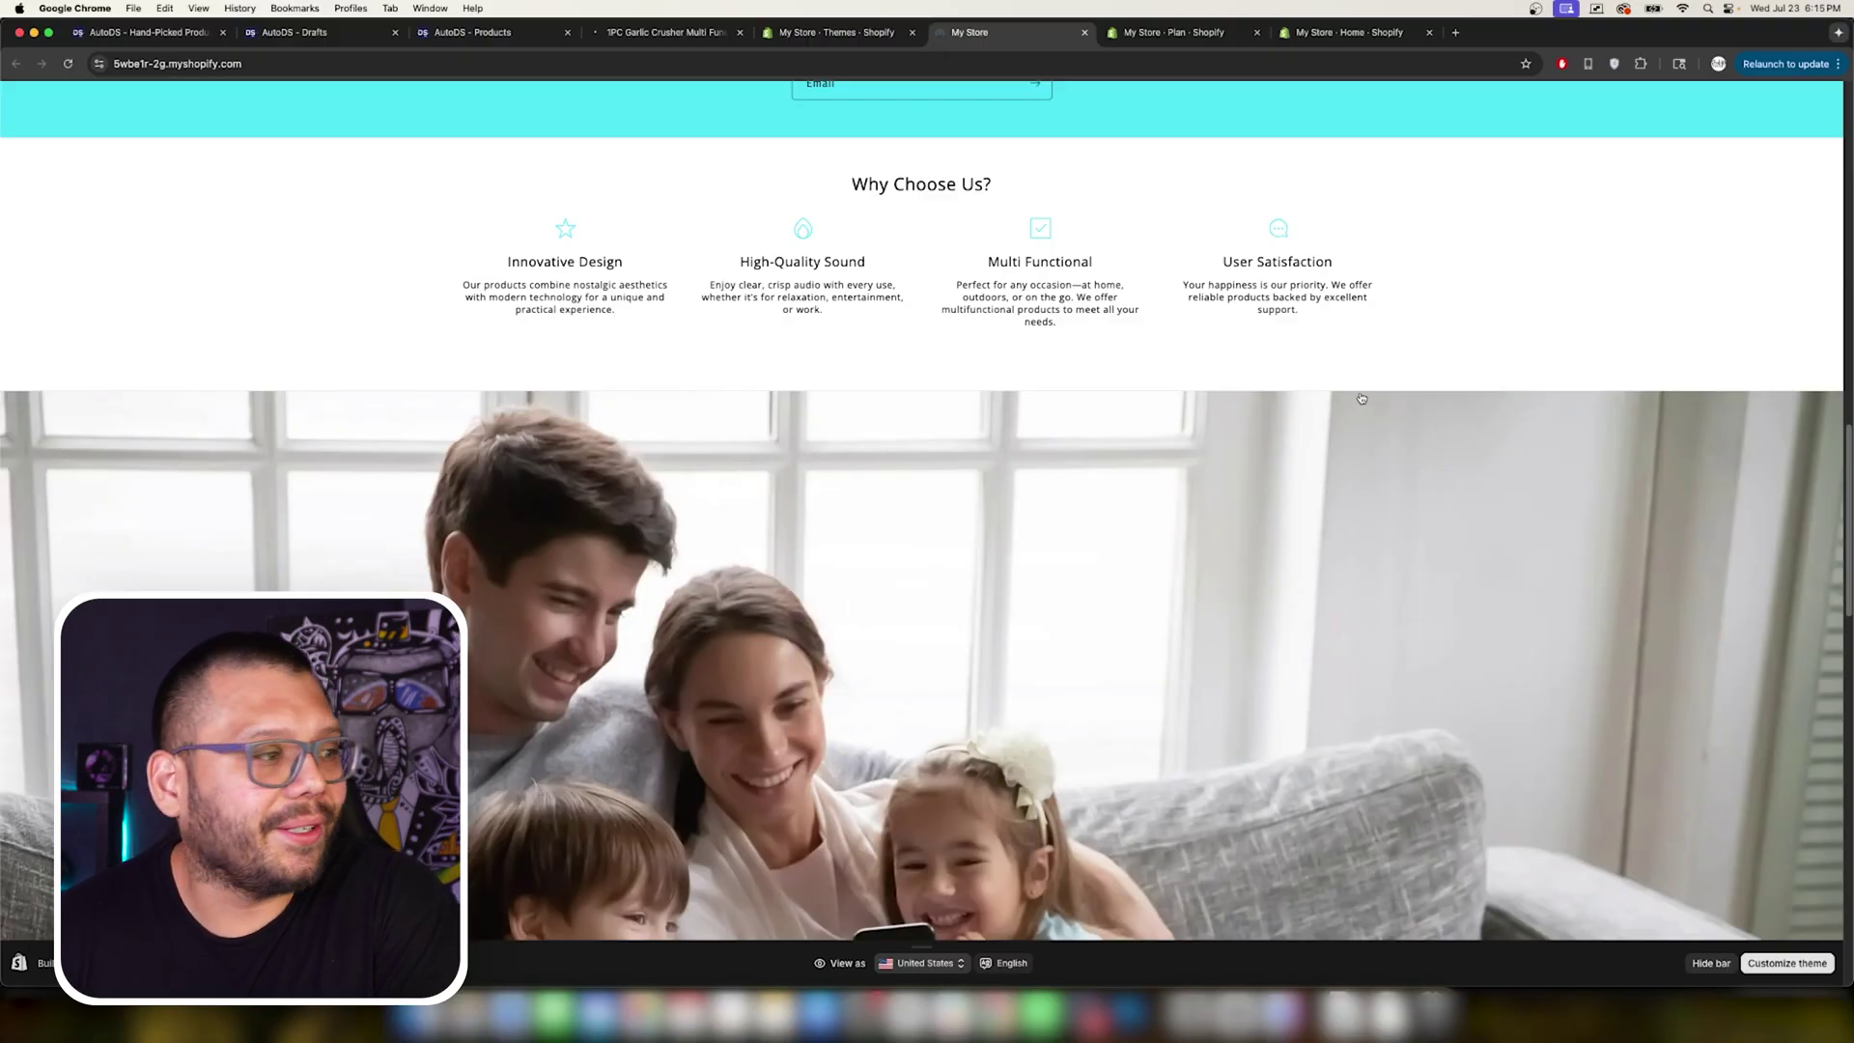
{"action": "scroll", "coordinate": [1362, 398], "scroll_direction": "down", "scroll_amount": 6}
{"action": "scroll", "coordinate": [1088, 530], "scroll_direction": "down", "scroll_amount": 13}
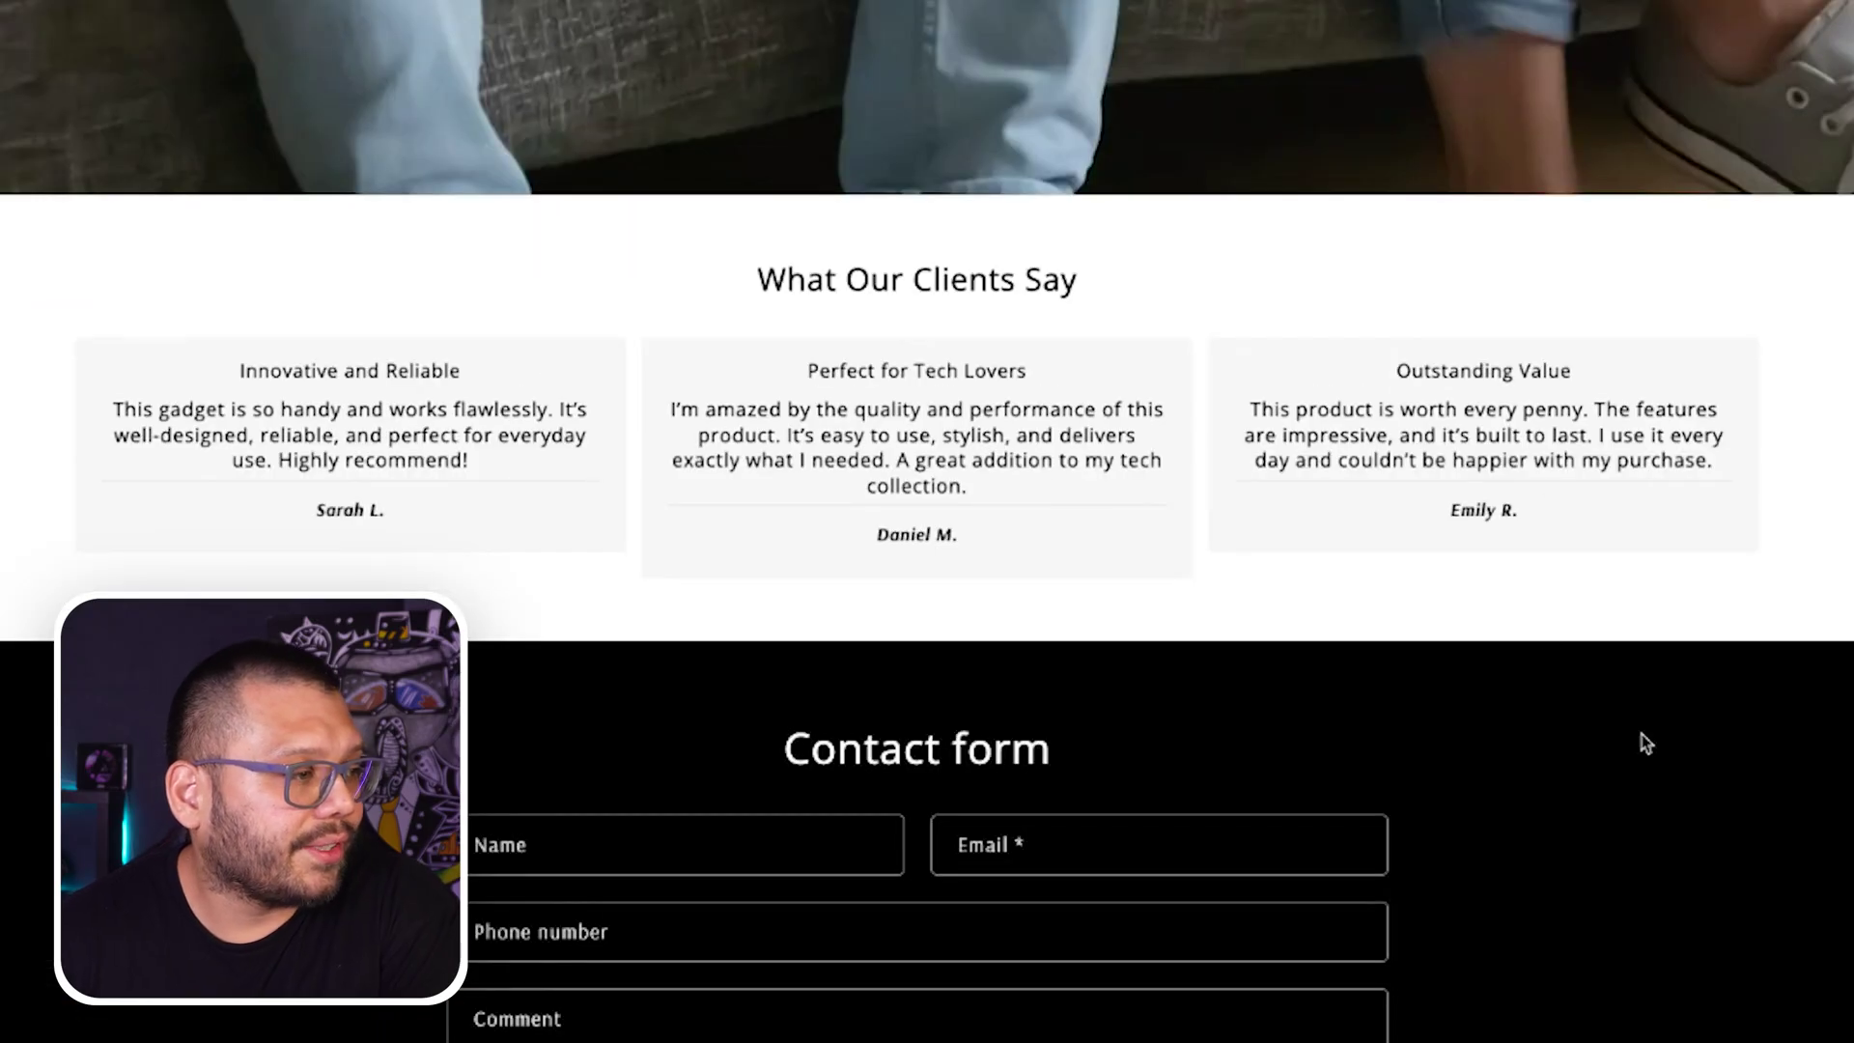
{"action": "scroll", "coordinate": [1646, 743], "scroll_direction": "down", "scroll_amount": 5}
{"action": "scroll", "coordinate": [1358, 671], "scroll_direction": "down", "scroll_amount": 2}
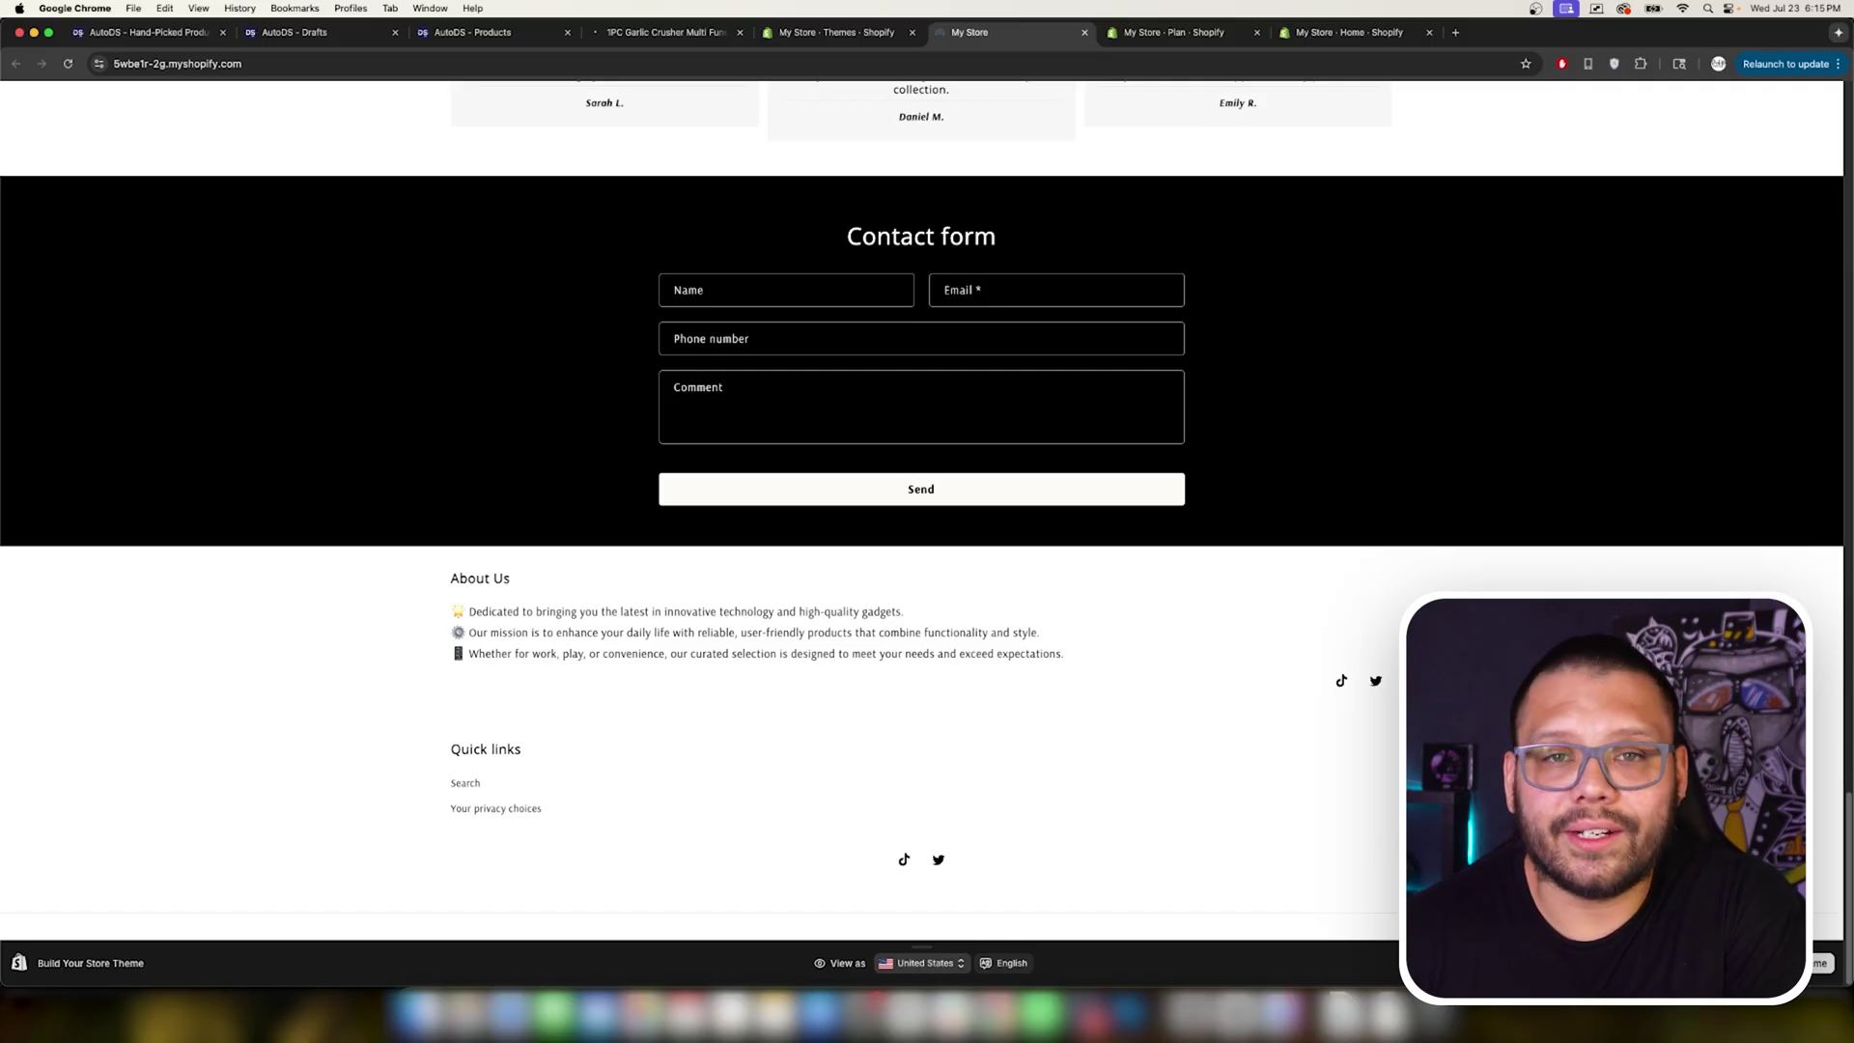
{"action": "scroll", "coordinate": [926, 512], "scroll_direction": "up", "scroll_amount": 15}
{"action": "scroll", "coordinate": [927, 512], "scroll_direction": "up", "scroll_amount": 10}
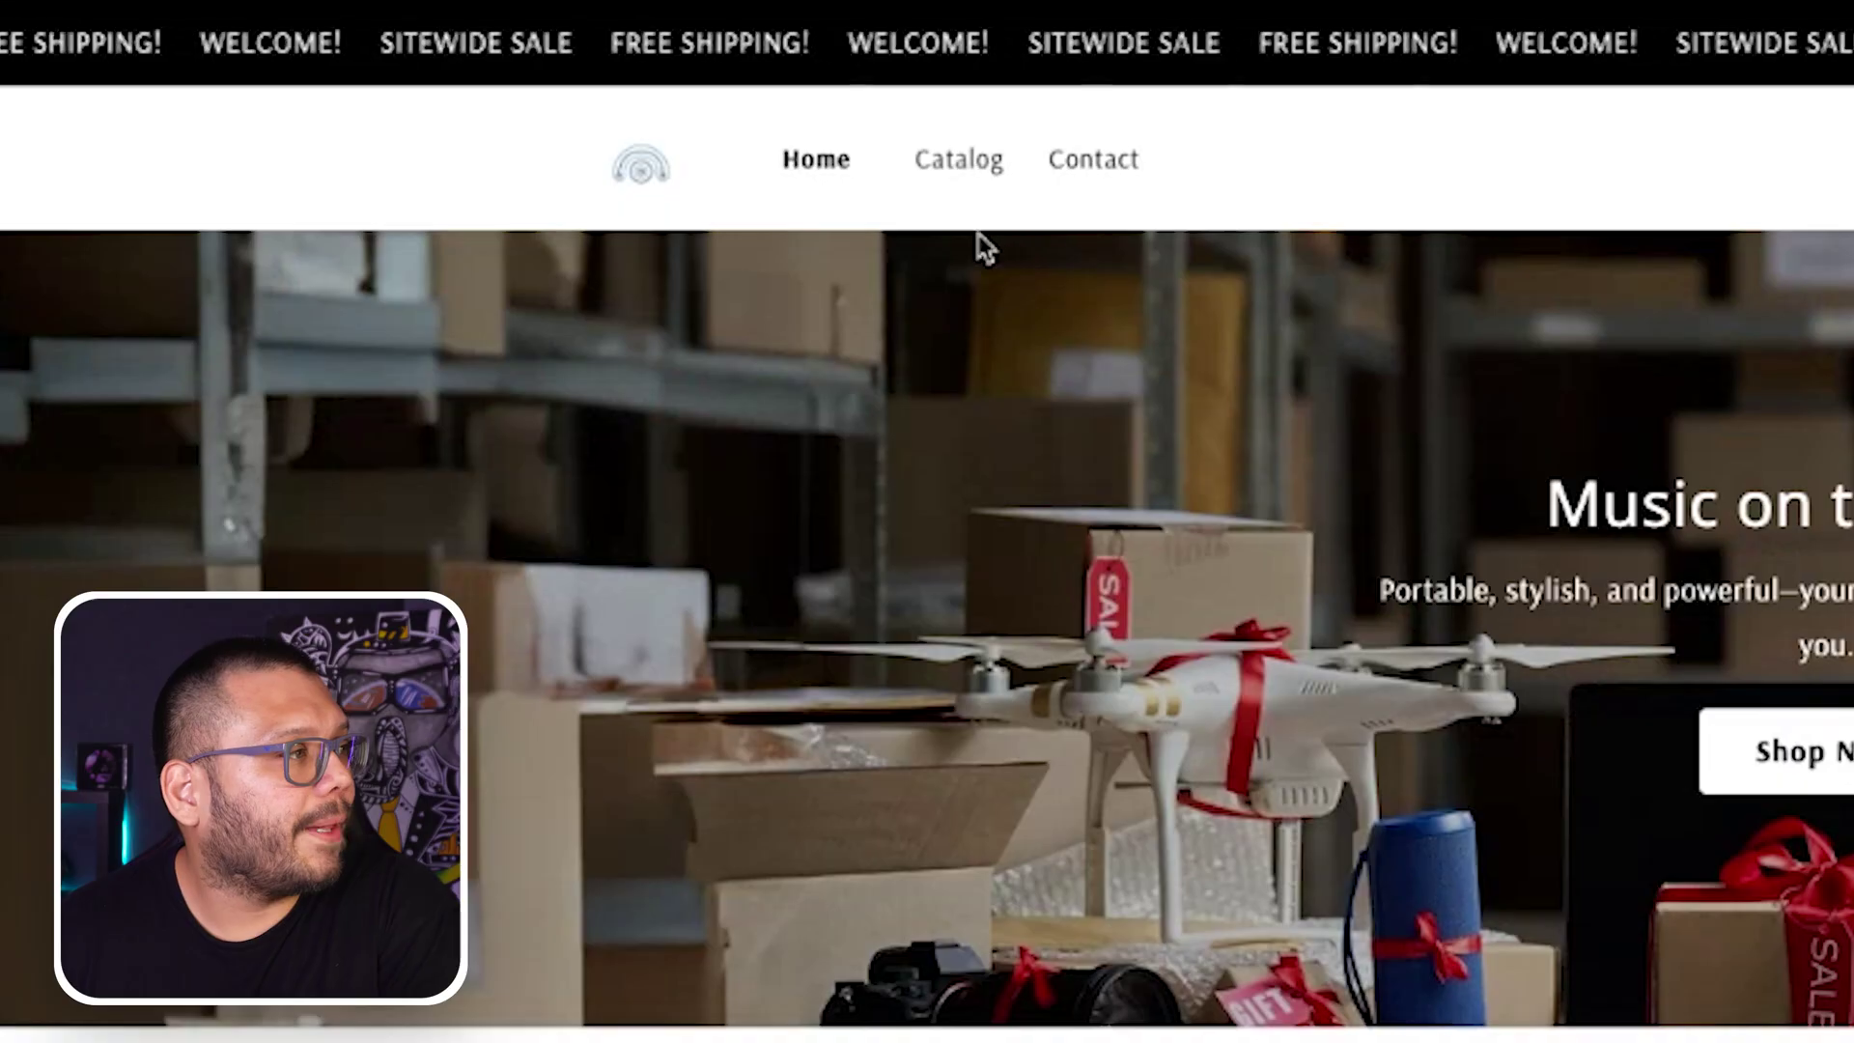
Step: Open the storefront Catalog and browse all 11 products, including the $3.38 garlic crusher
{"action": "left_click", "coordinate": [960, 164]}
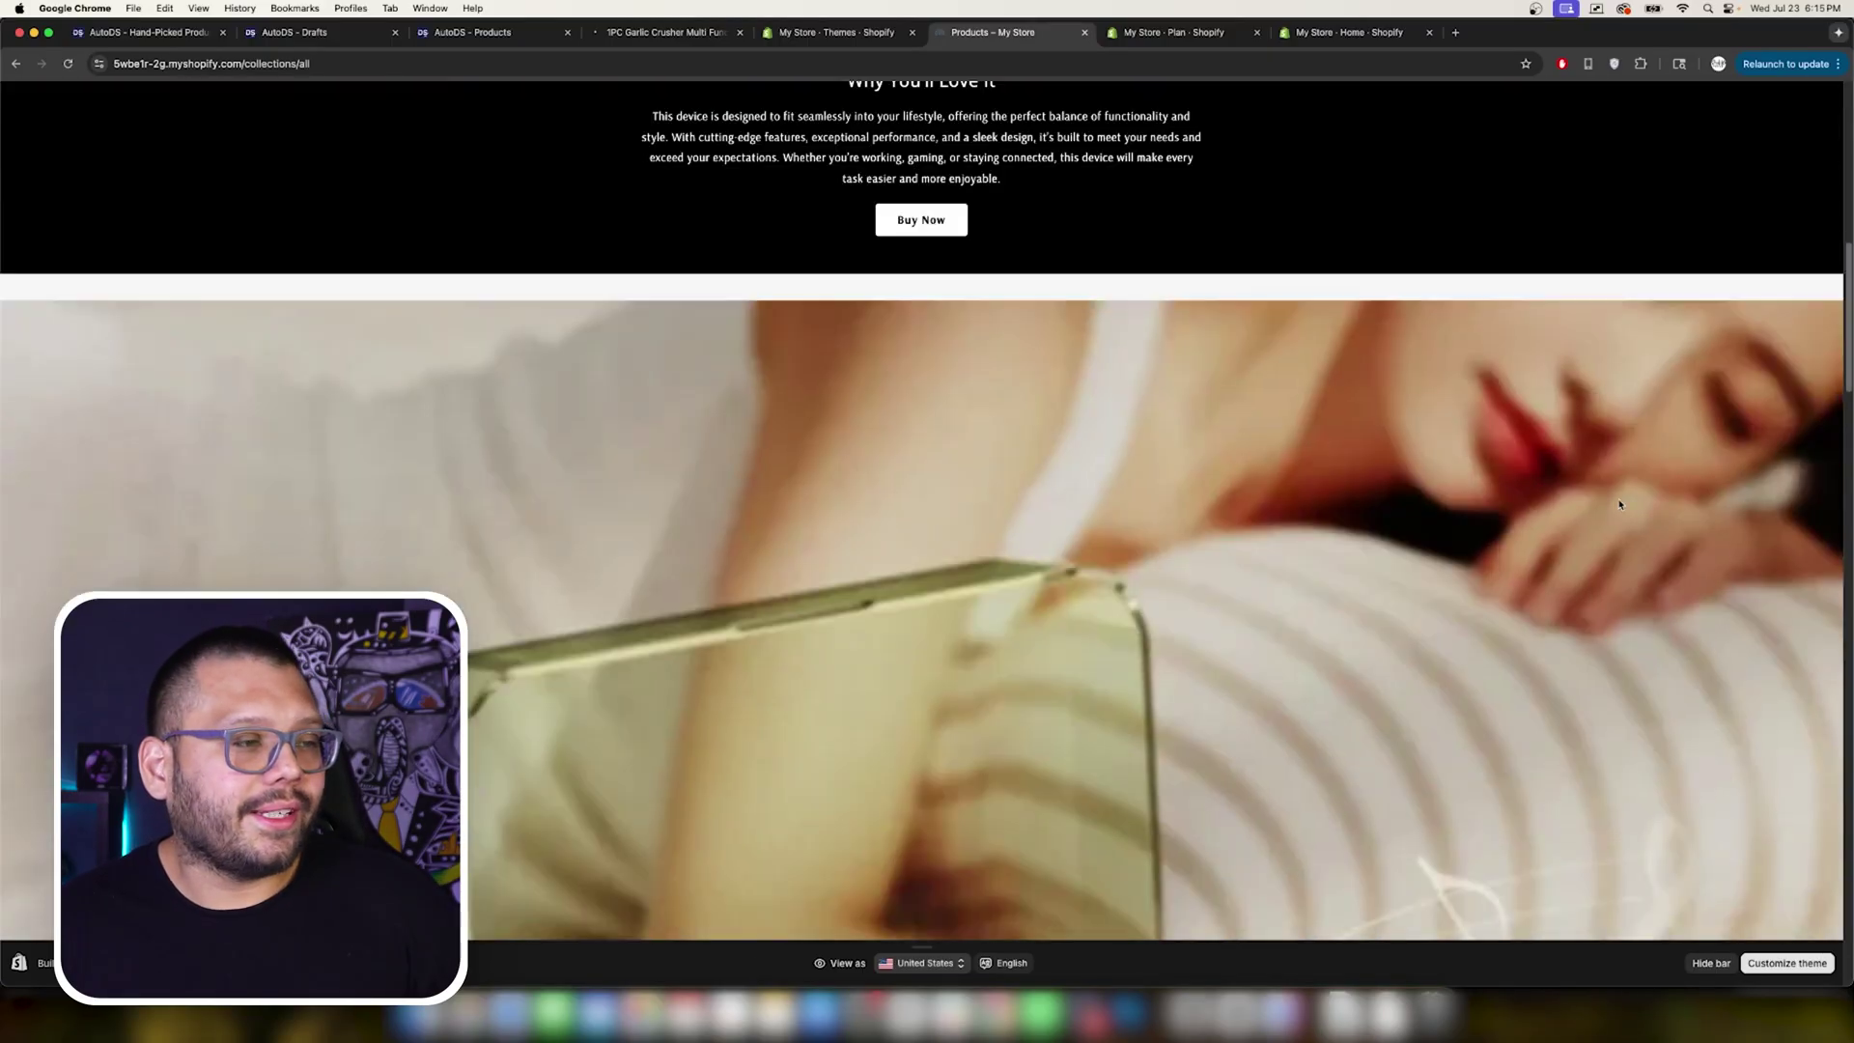
{"action": "scroll", "coordinate": [1619, 504], "scroll_direction": "down", "scroll_amount": 2}
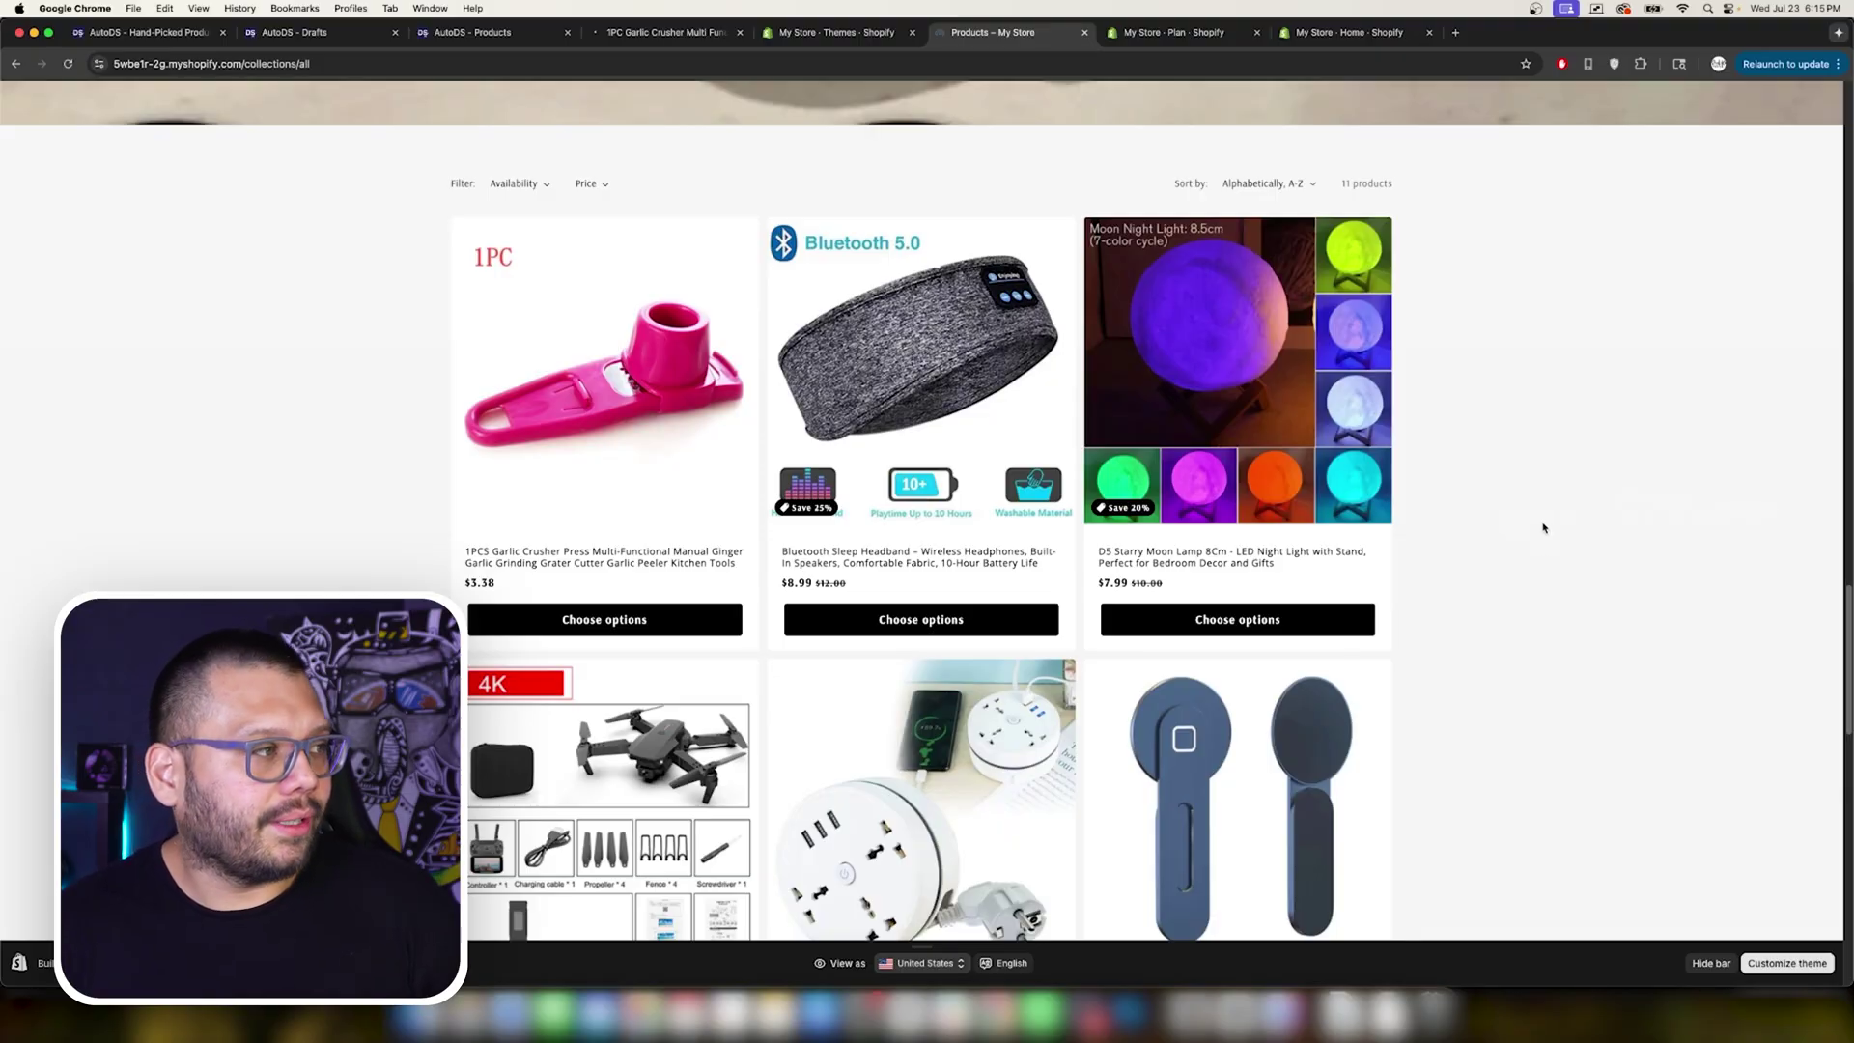
{"action": "scroll", "coordinate": [1599, 528], "scroll_direction": "down", "scroll_amount": 11}
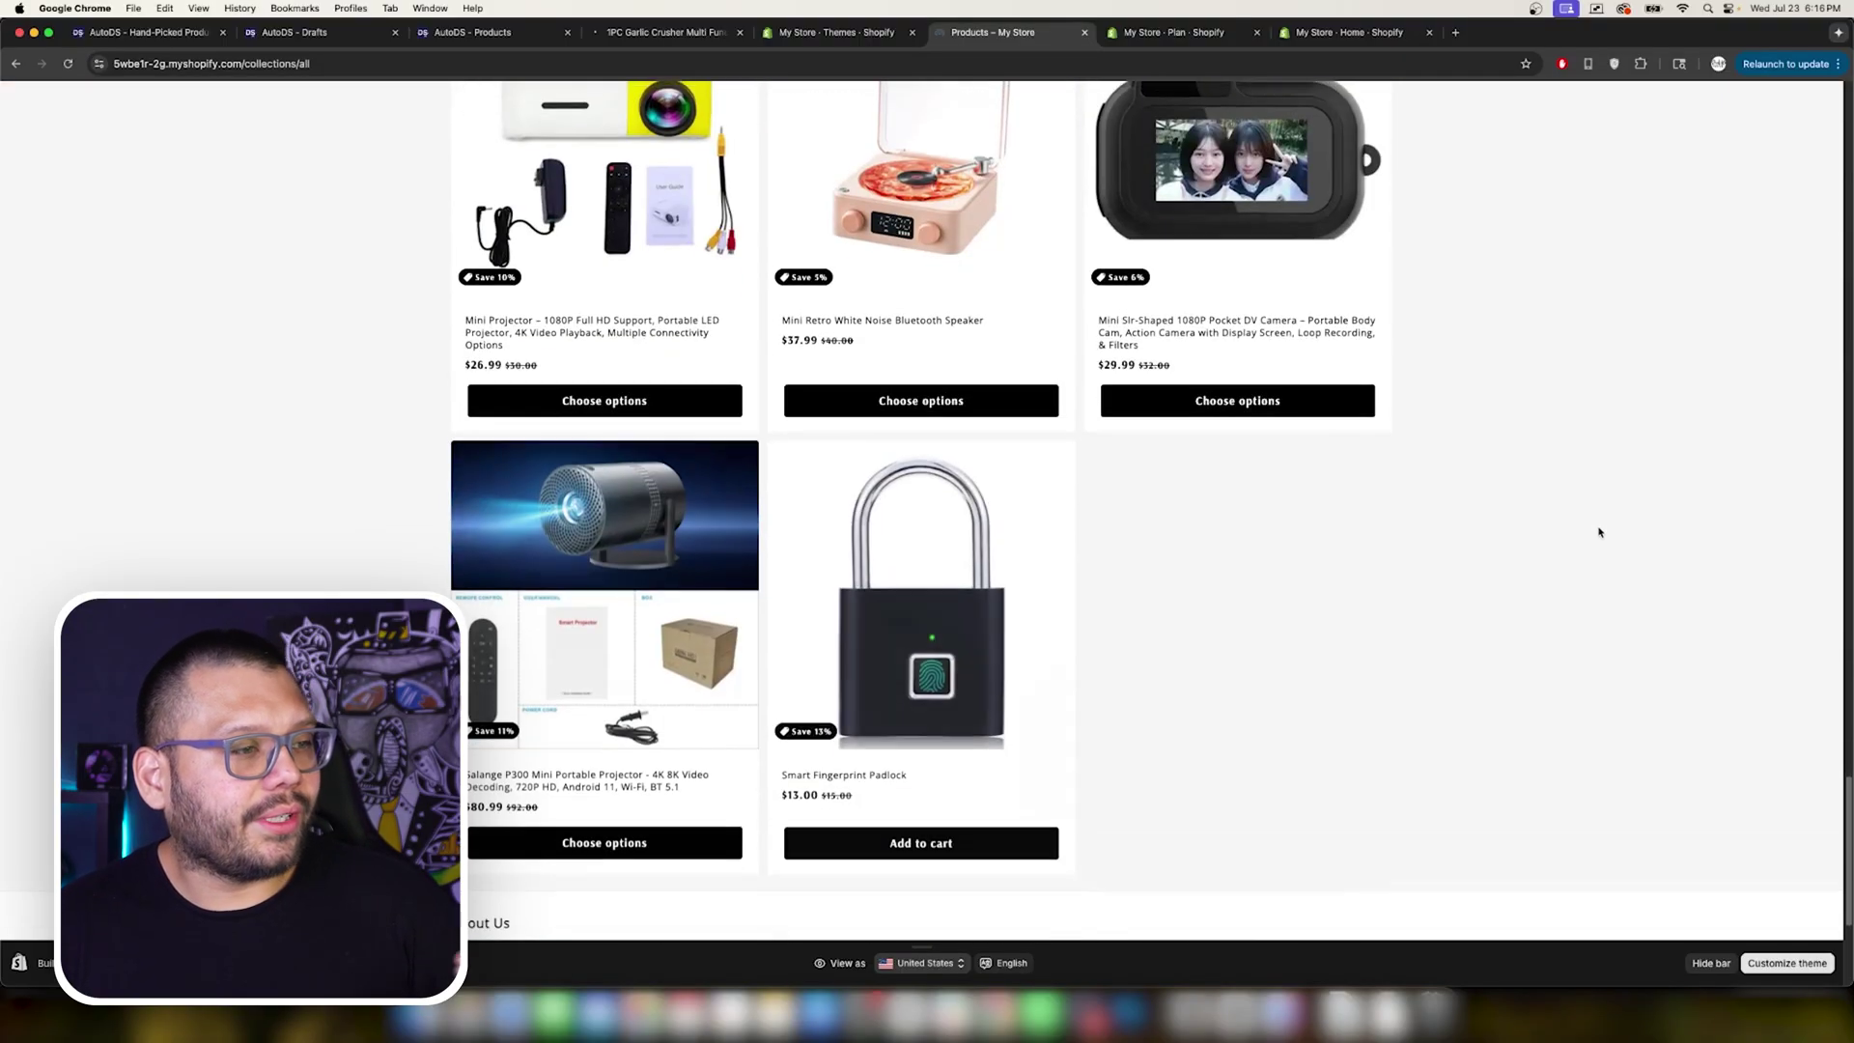
{"action": "scroll", "coordinate": [1600, 534], "scroll_direction": "down", "scroll_amount": 4}
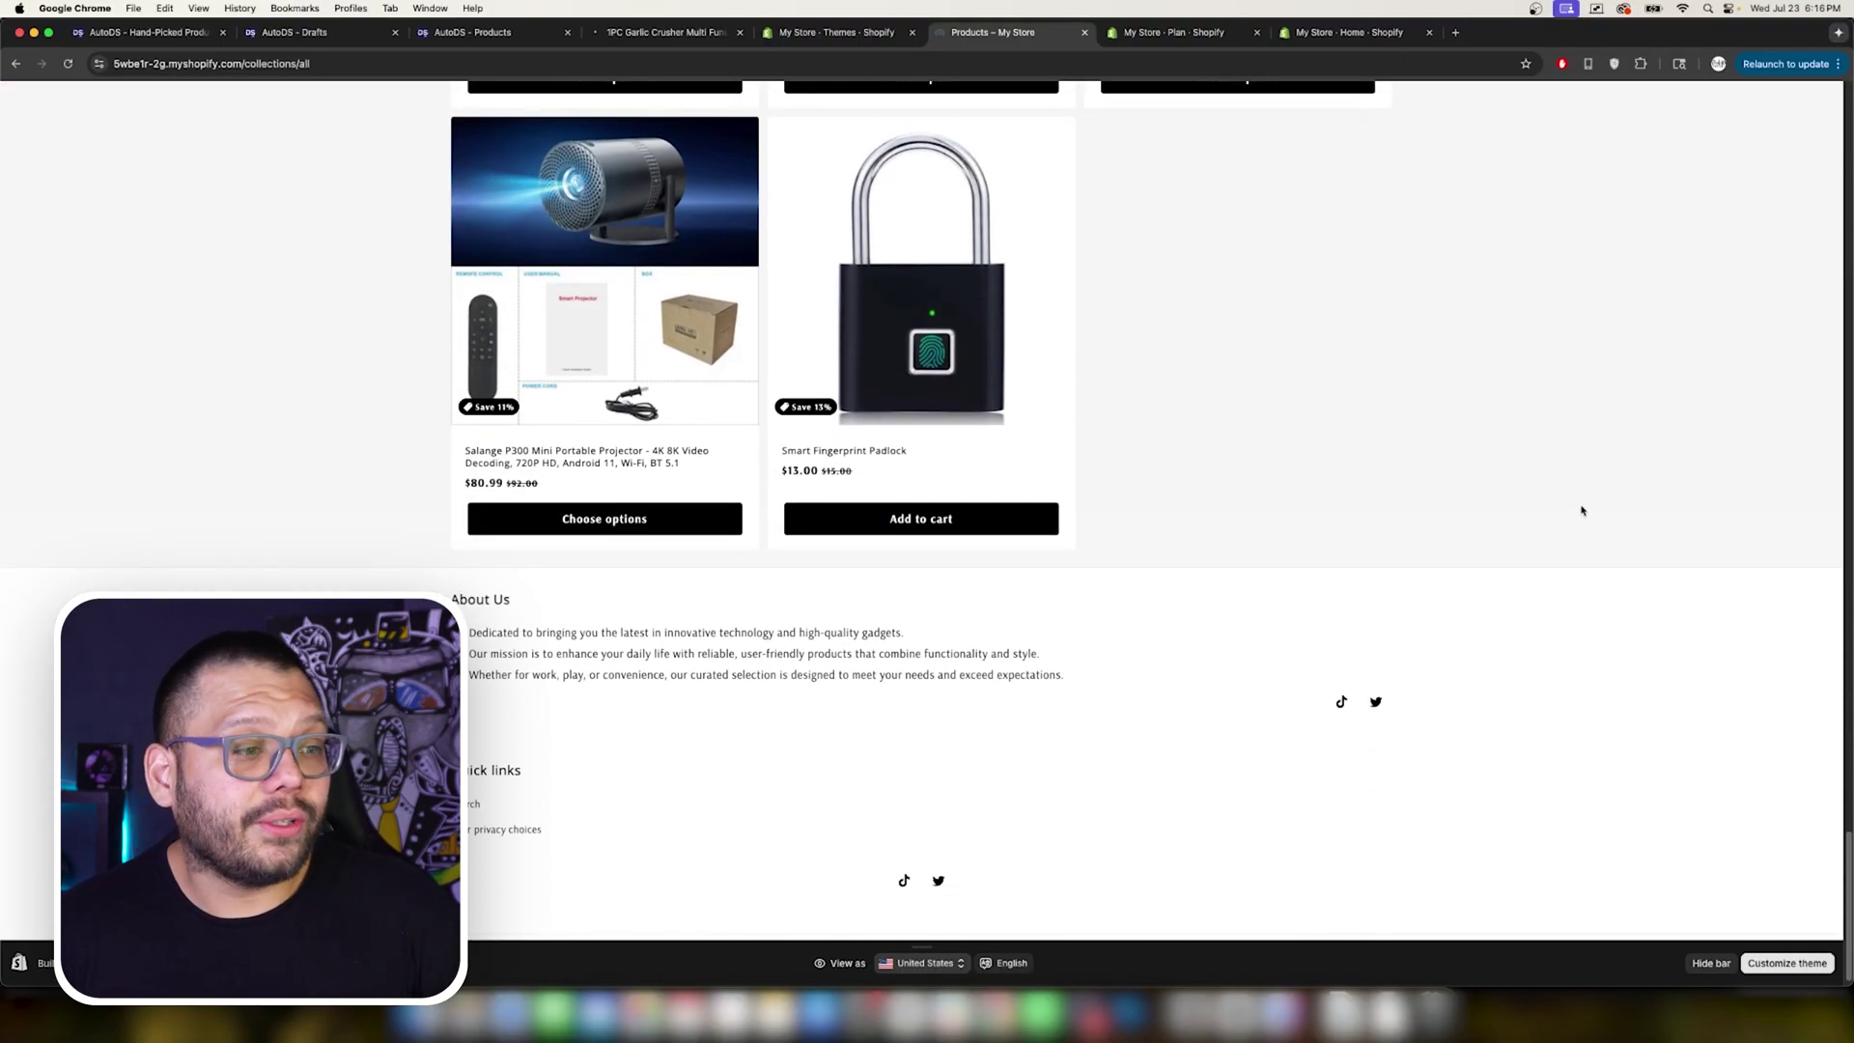
{"action": "scroll", "coordinate": [1614, 554], "scroll_direction": "up", "scroll_amount": 15}
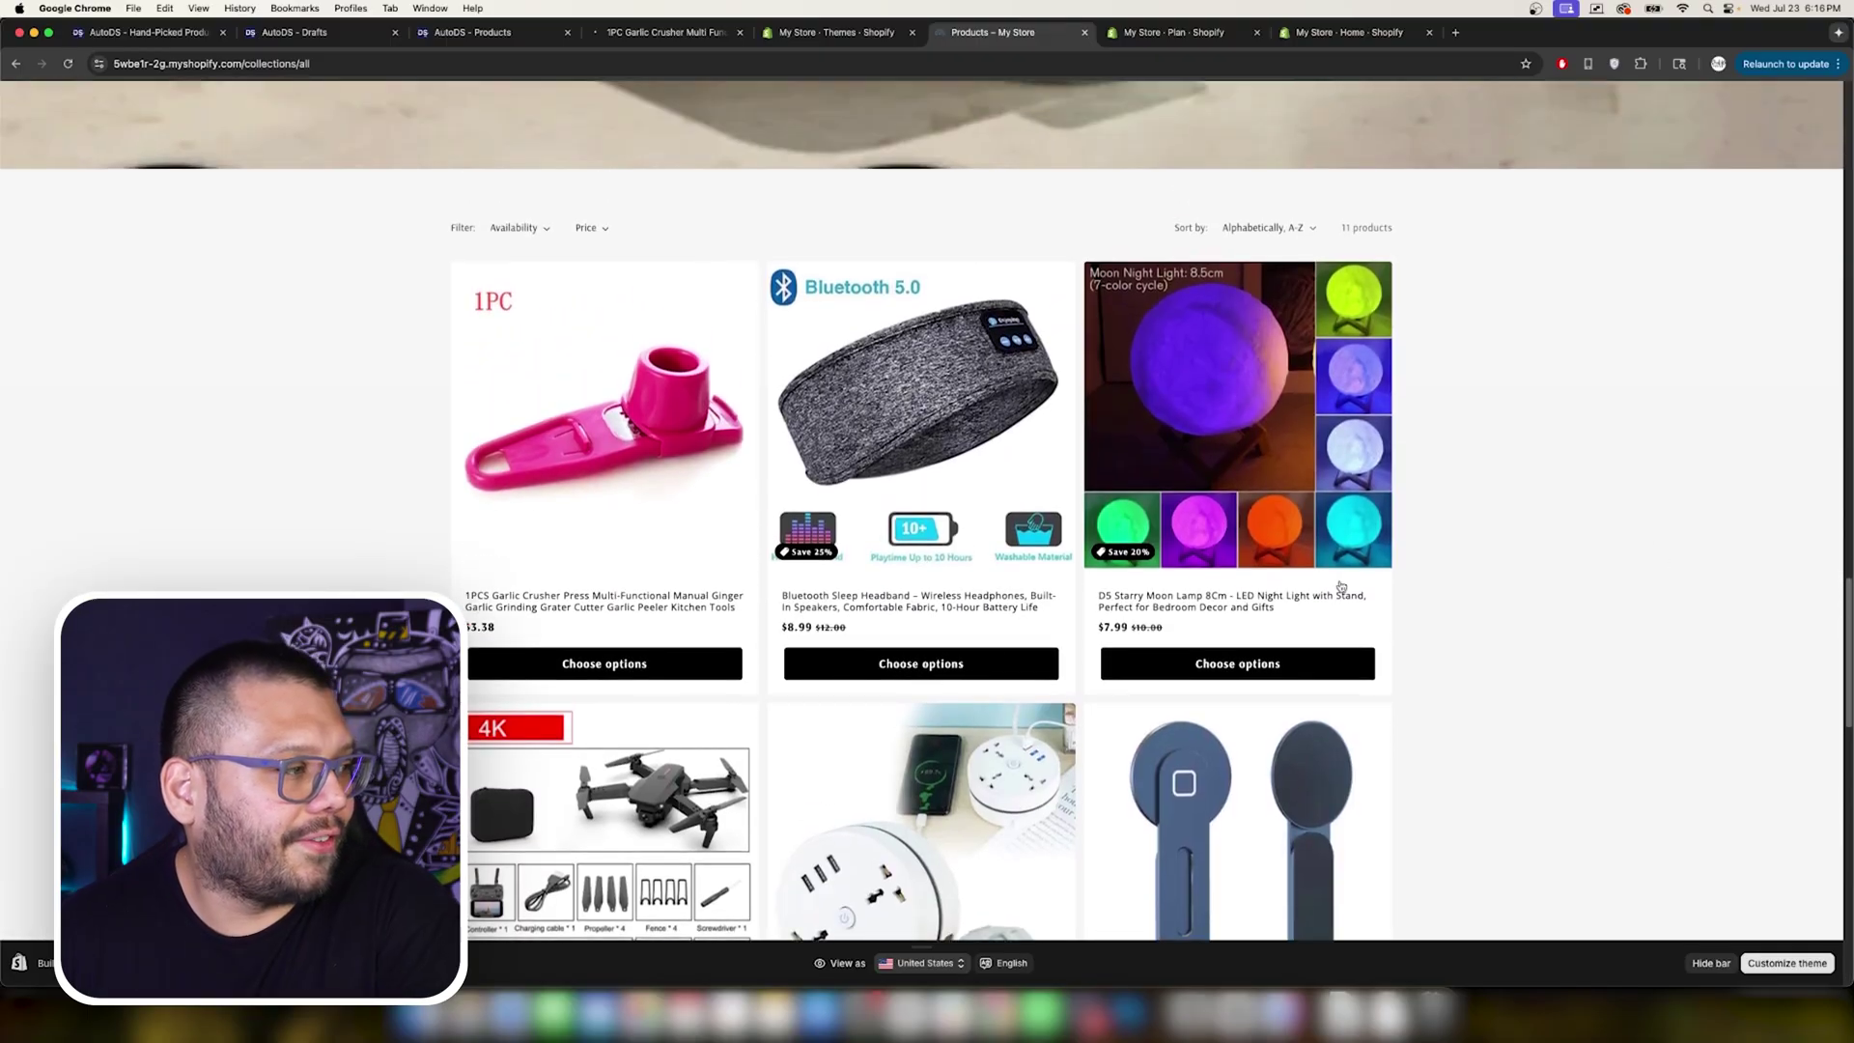
{"action": "scroll", "coordinate": [1284, 682], "scroll_direction": "down", "scroll_amount": 6}
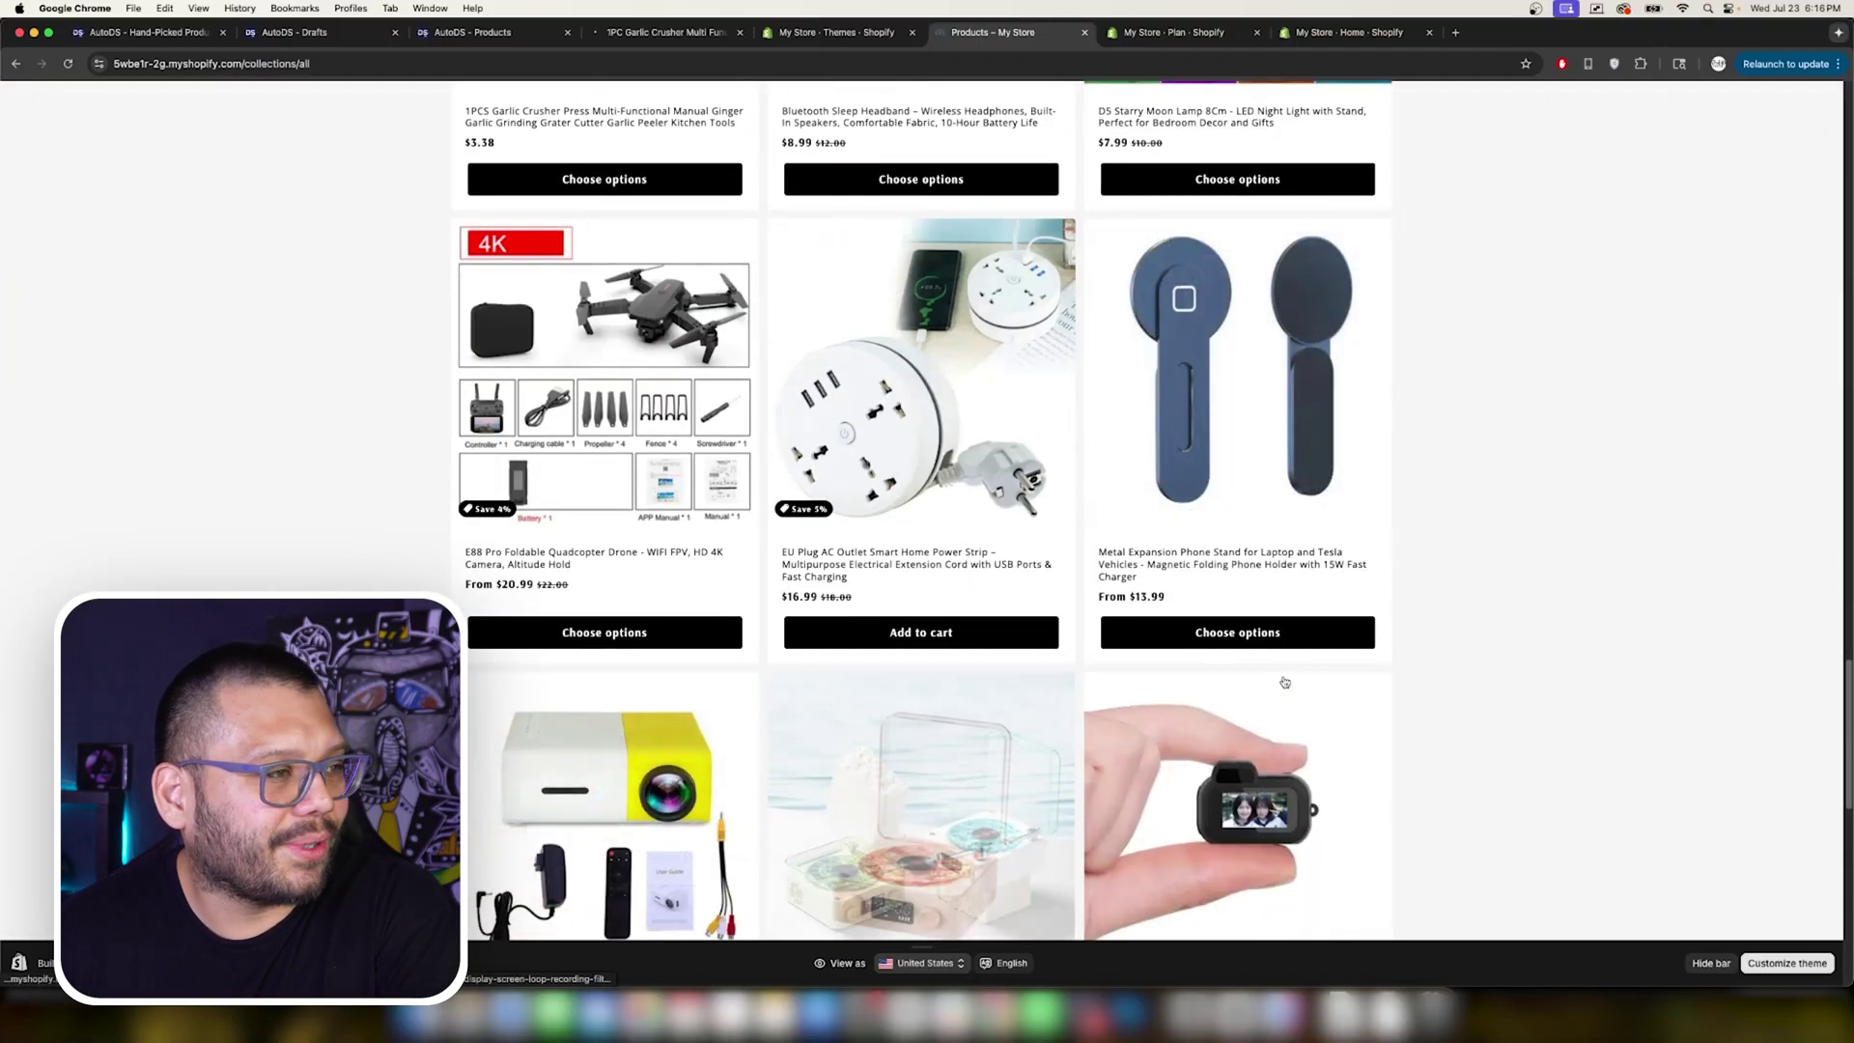
{"action": "scroll", "coordinate": [1284, 681], "scroll_direction": "up", "scroll_amount": 6}
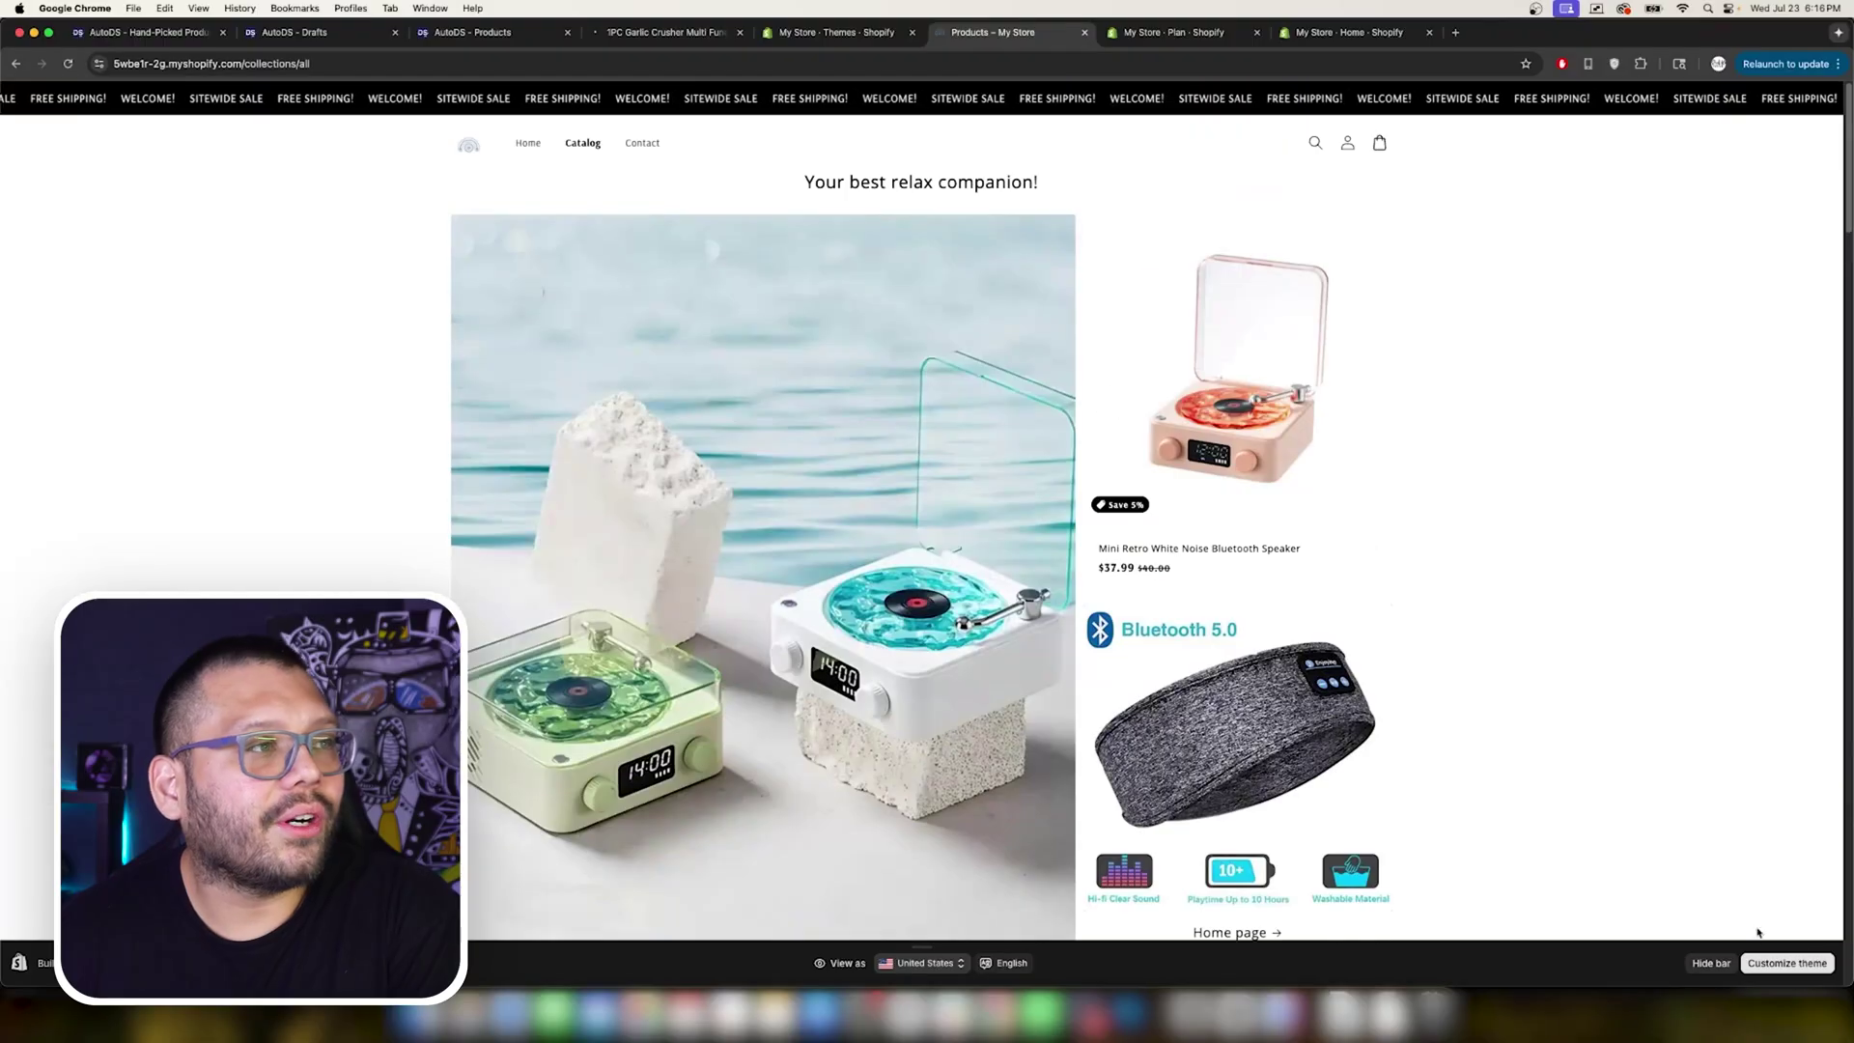
Step: Leave the plan settings for admin Home and open the Finance page
{"action": "left_click", "coordinate": [1187, 32]}
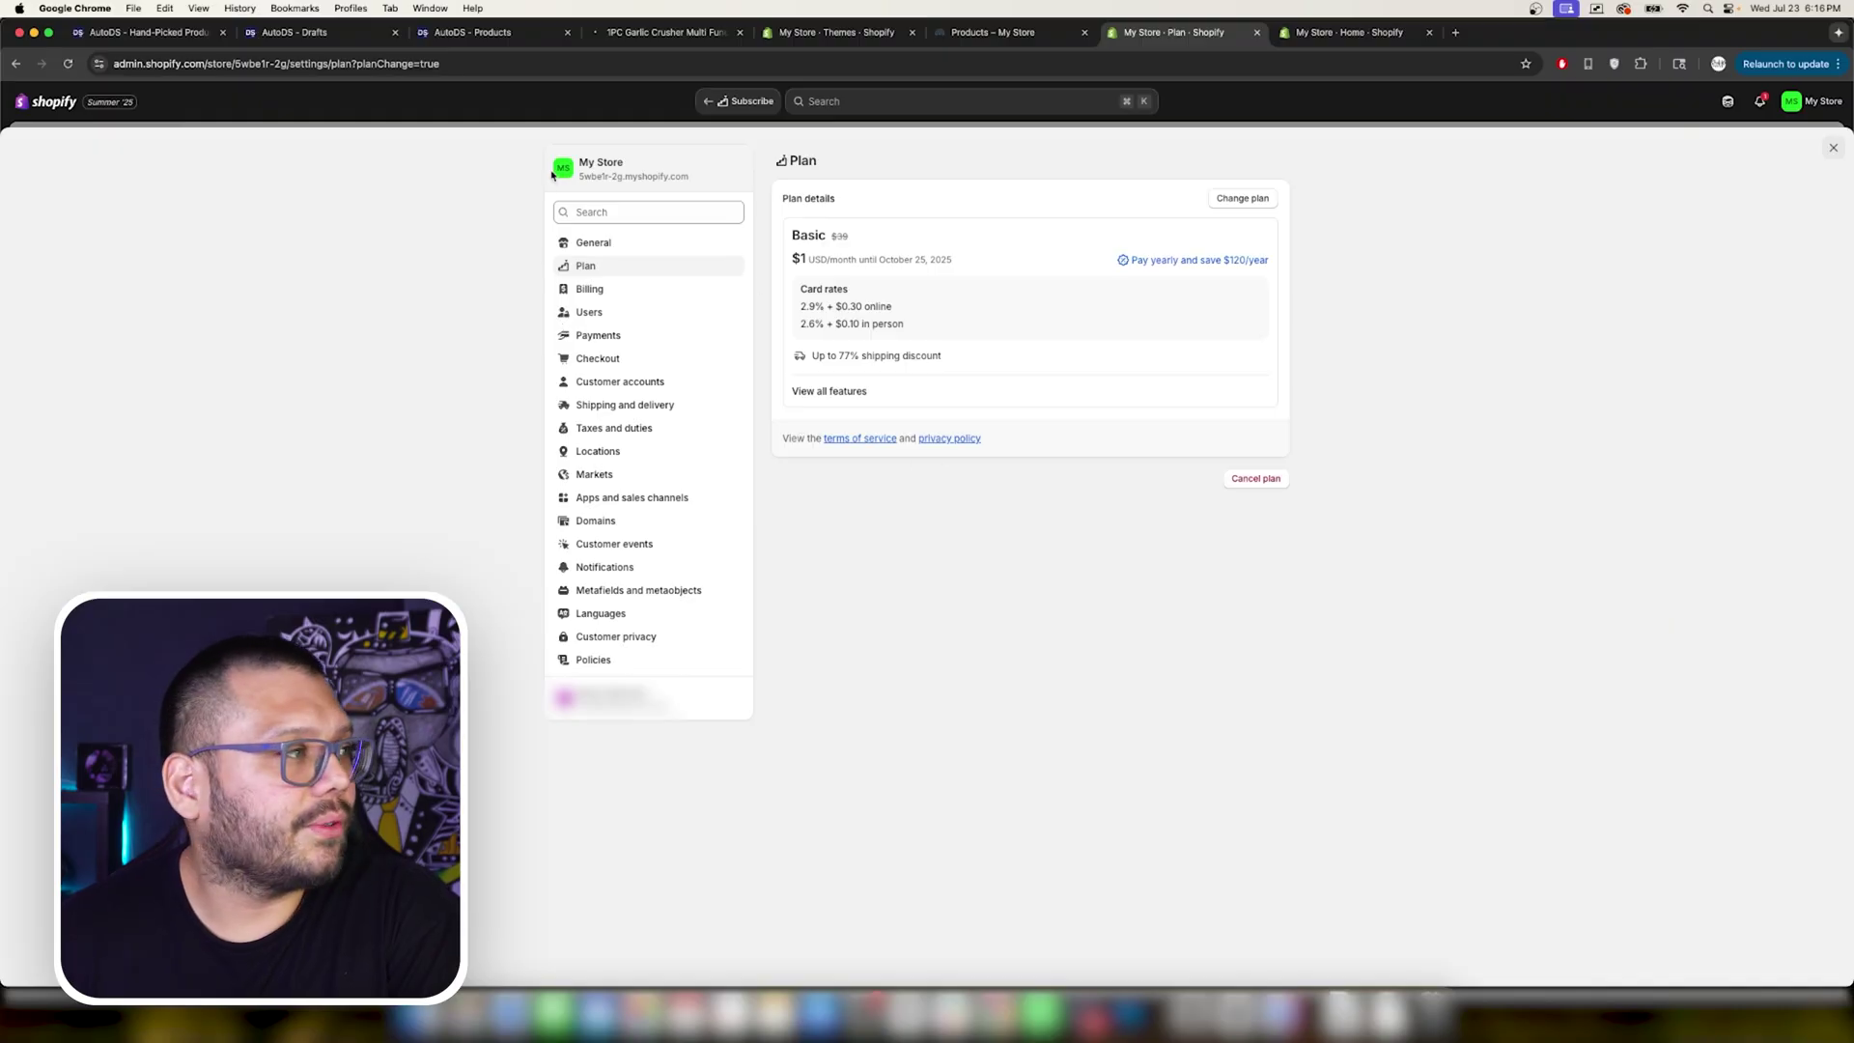
{"action": "left_click", "coordinate": [489, 113]}
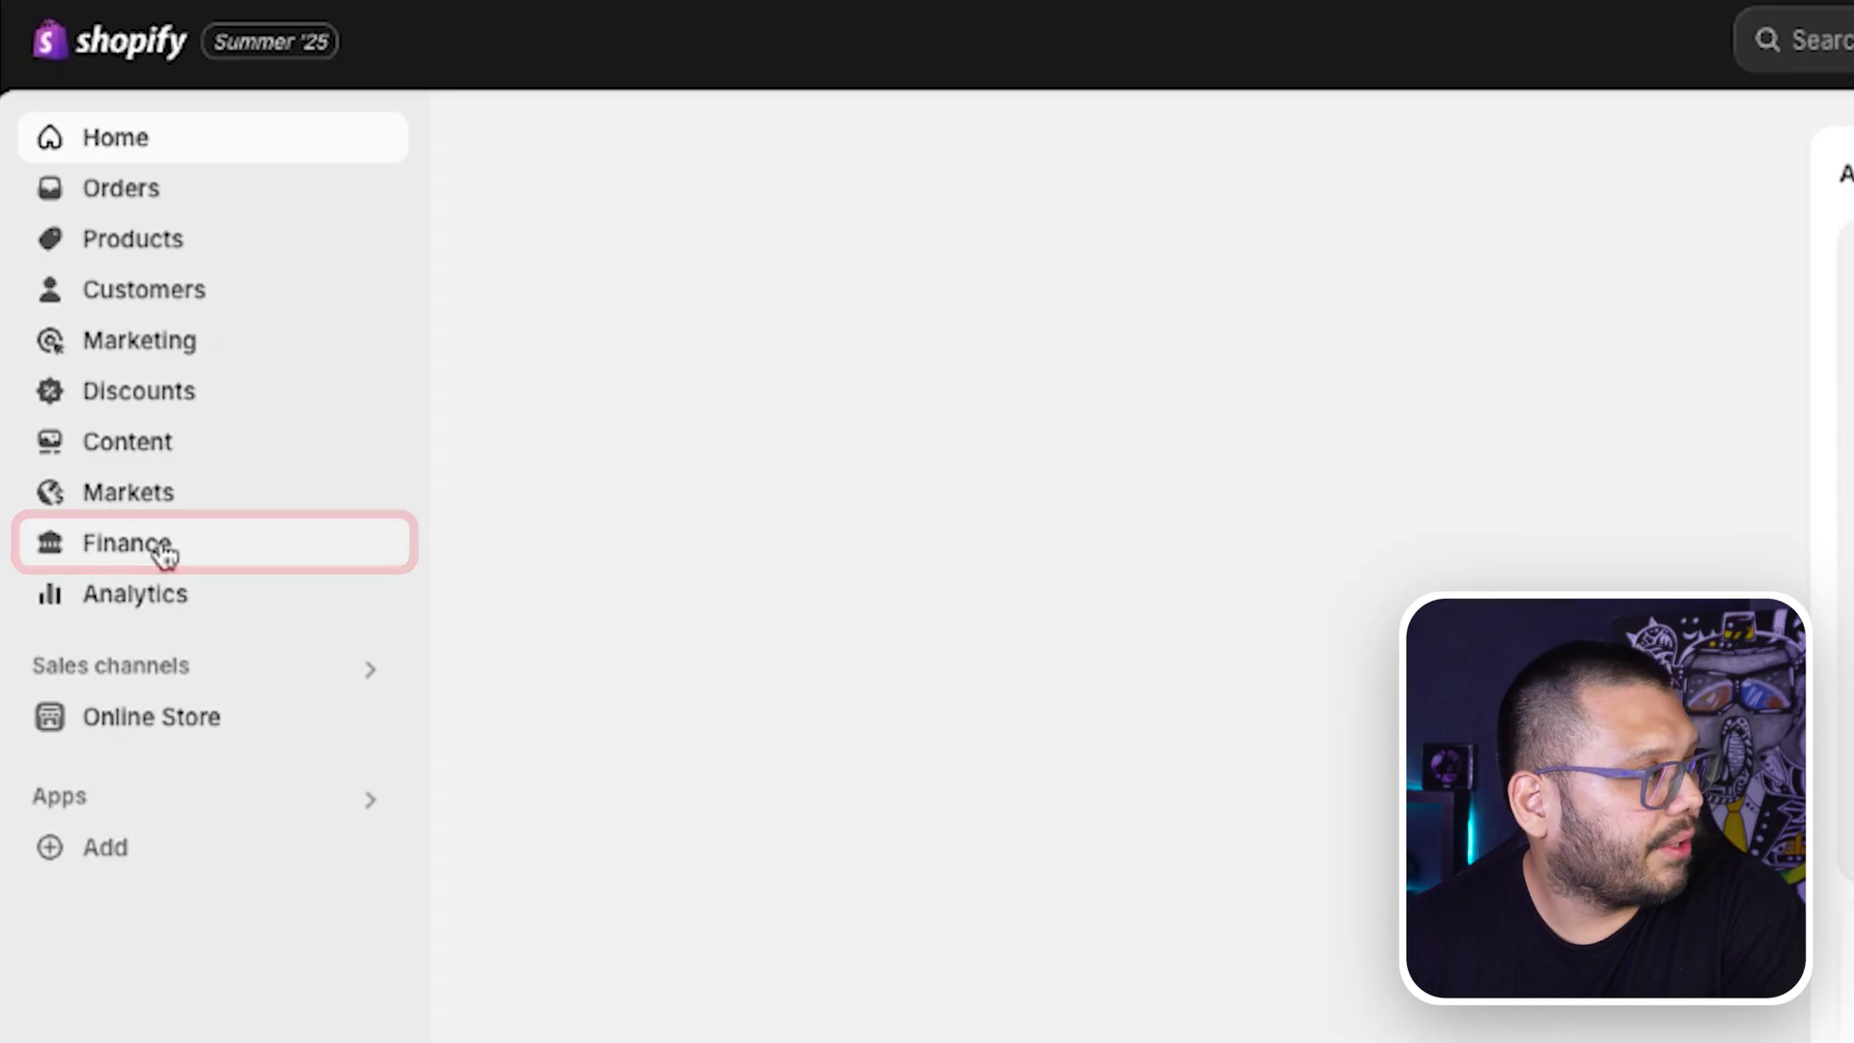
{"action": "left_click", "coordinate": [64, 305]}
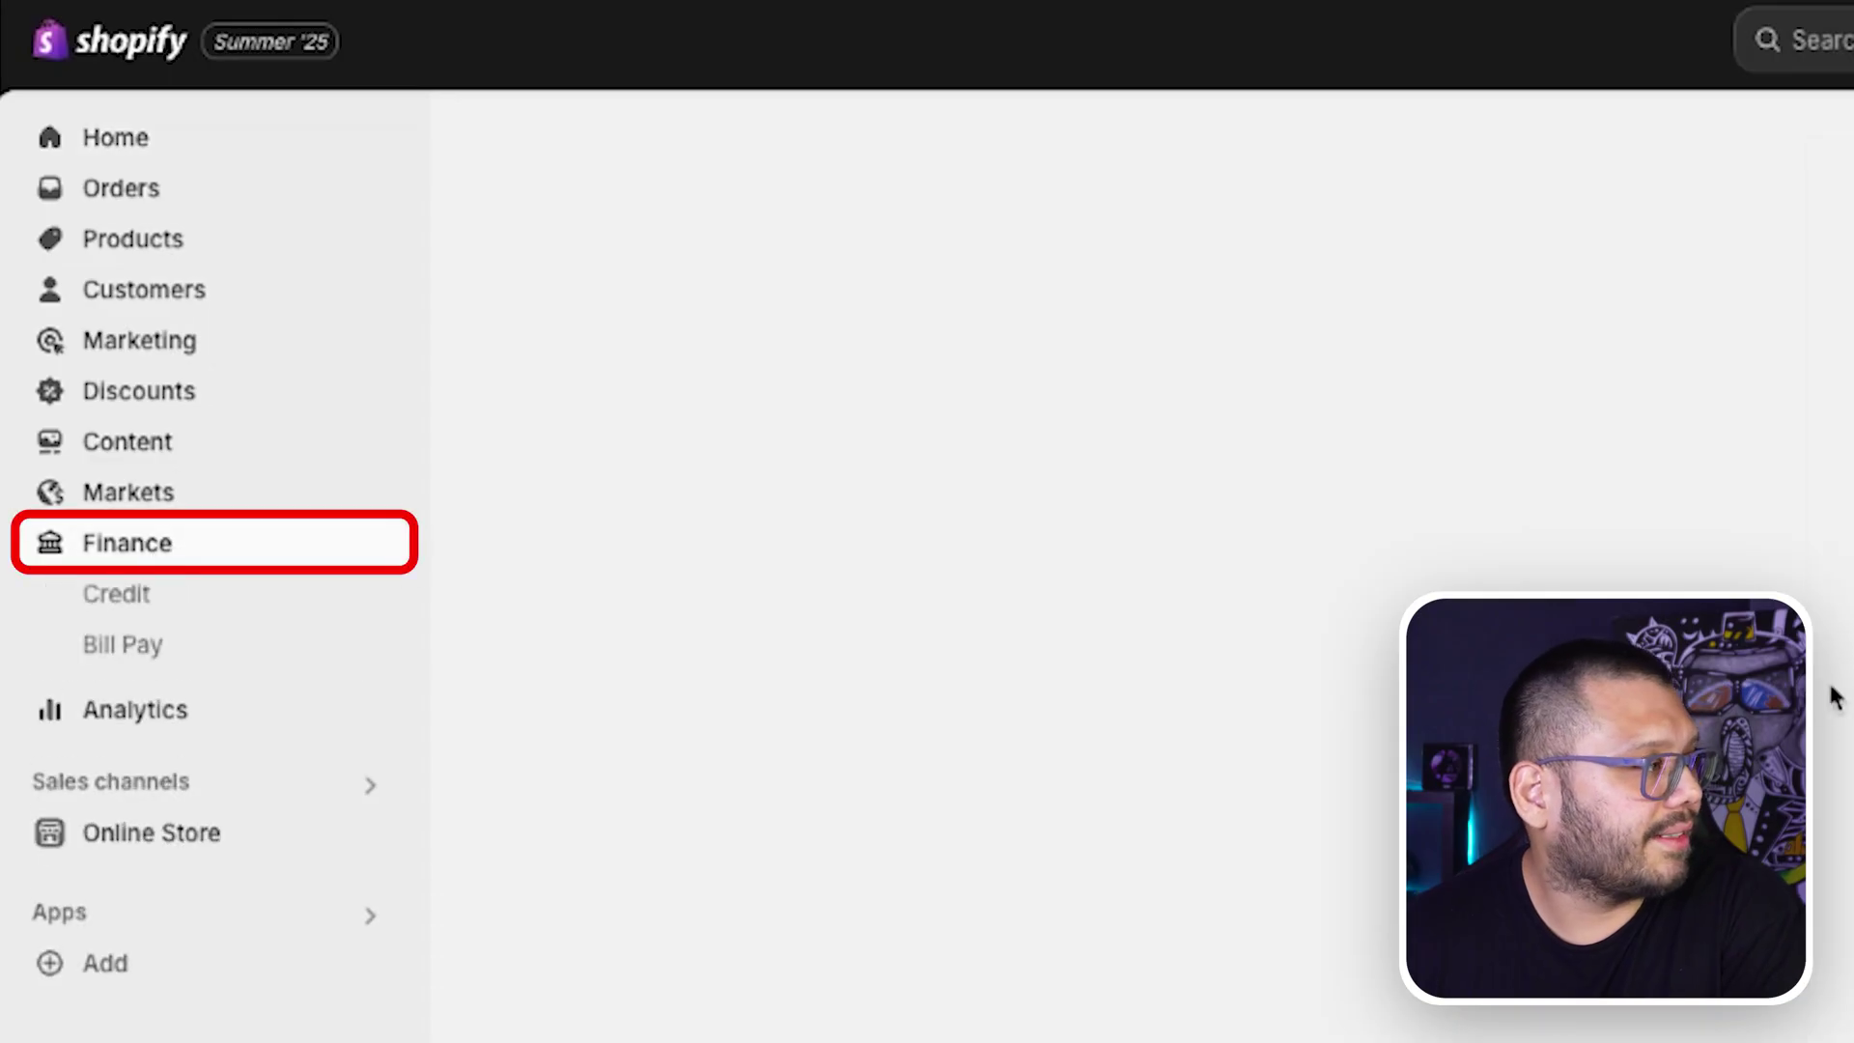